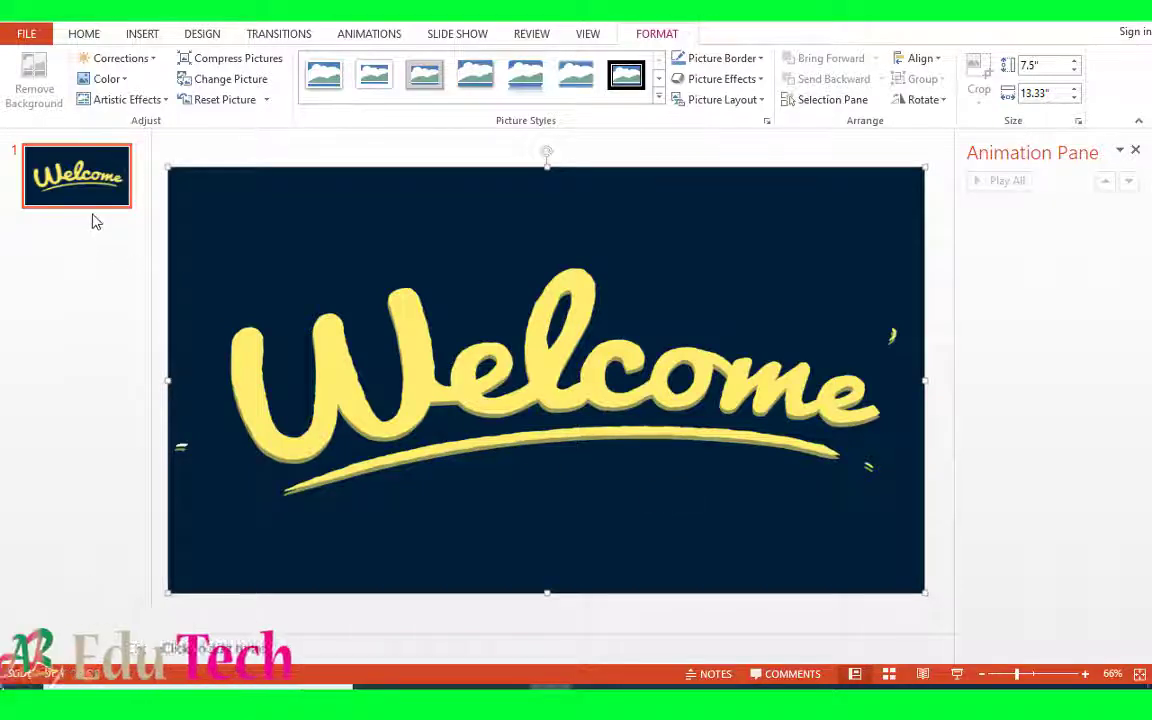
Add a new blank second slide
left_click(88, 216)
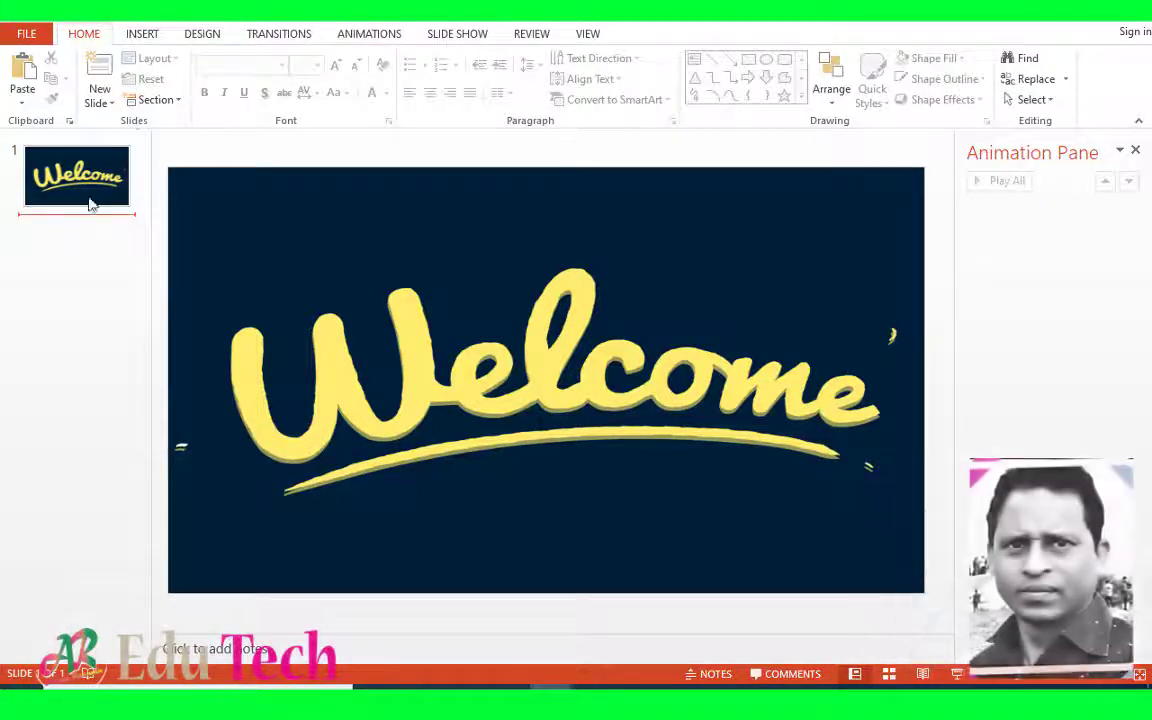
left_click(110, 103)
left_click(147, 335)
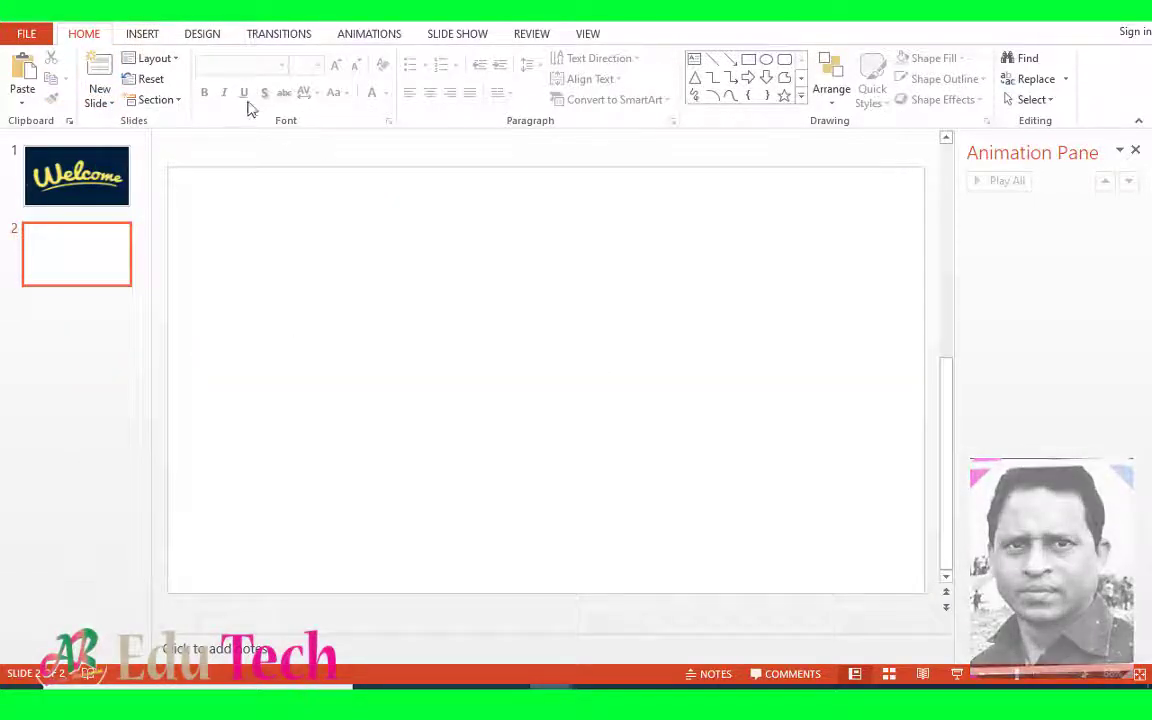
Fill the new slide's background with solid green
left_click(204, 35)
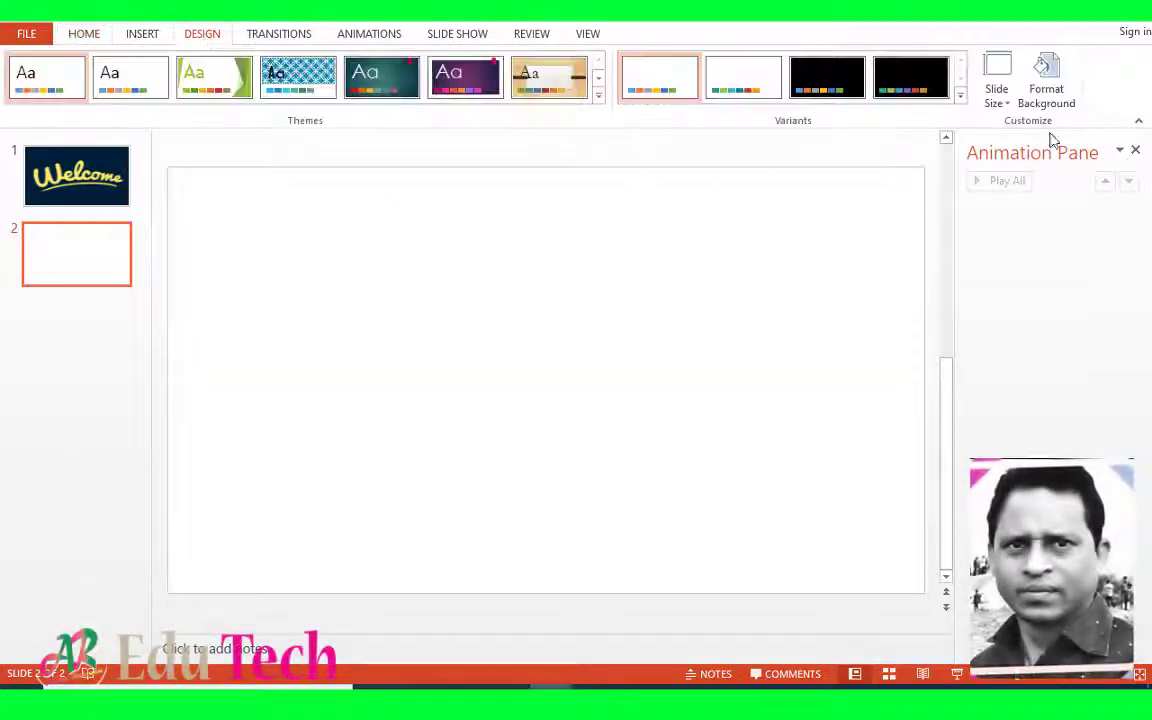
left_click(1050, 100)
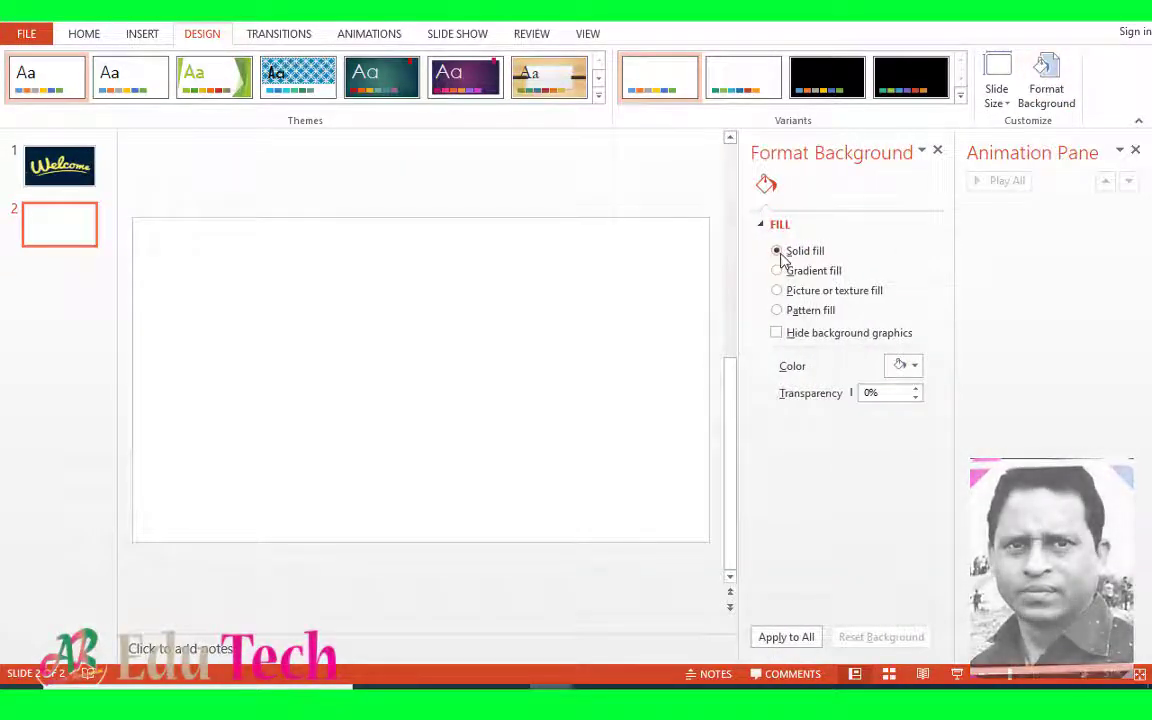
left_click(914, 367)
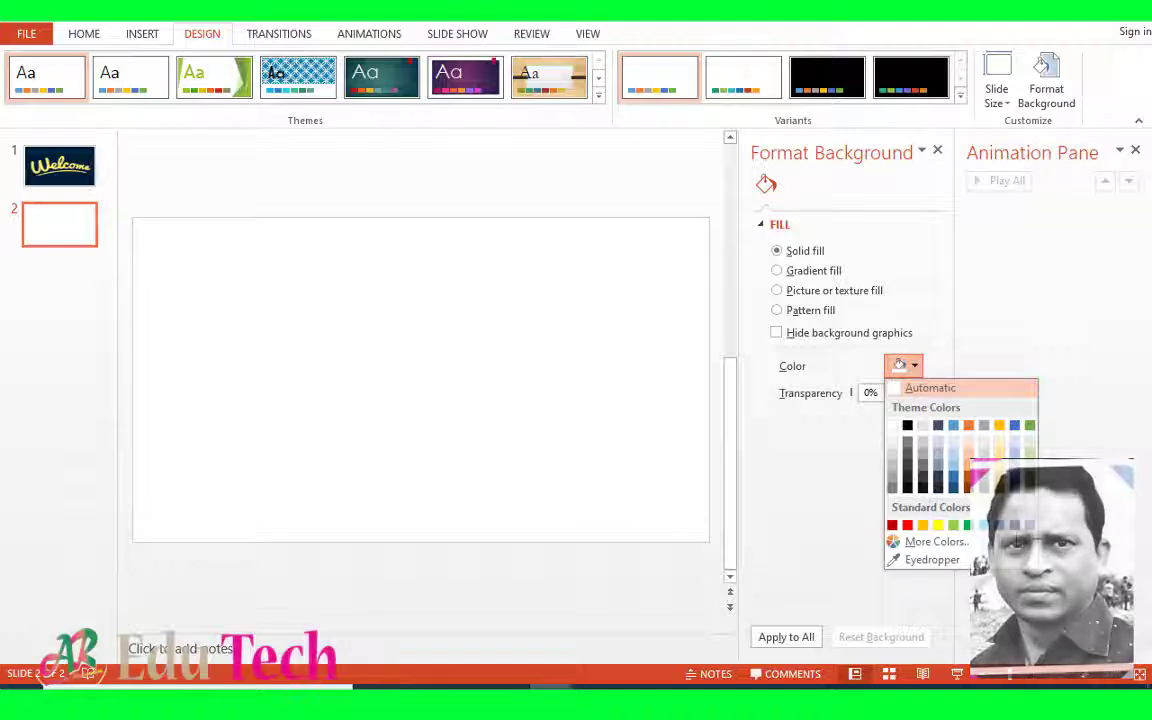
left_click(967, 525)
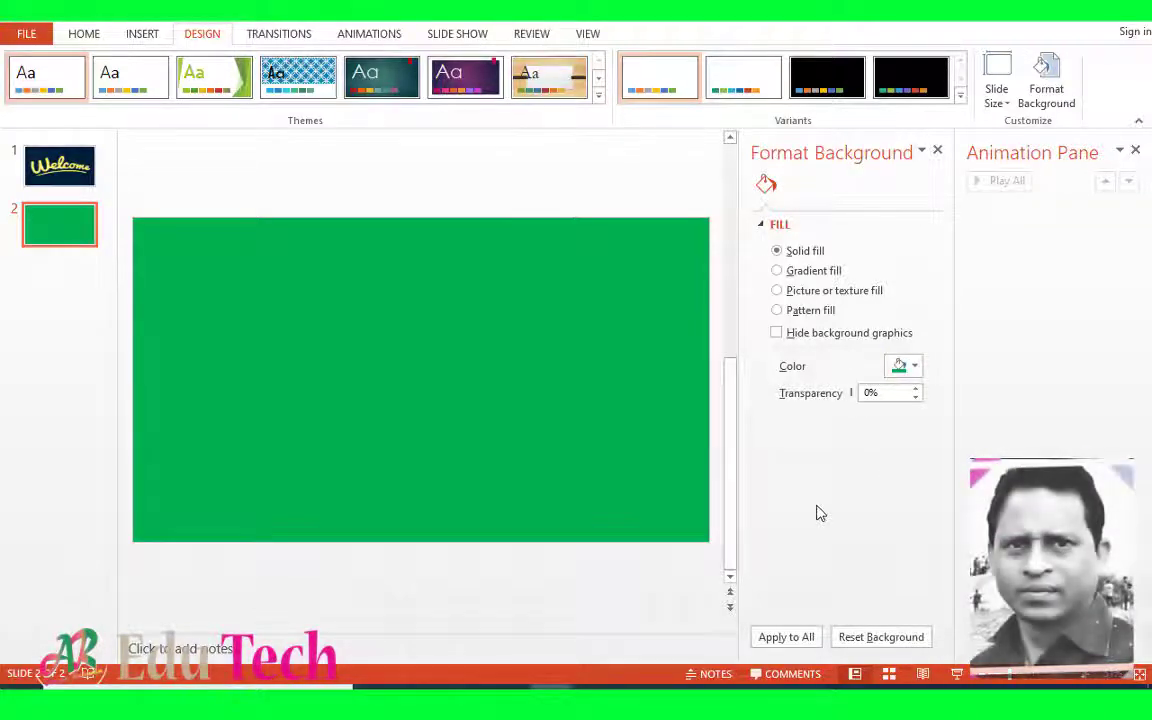
left_click(938, 152)
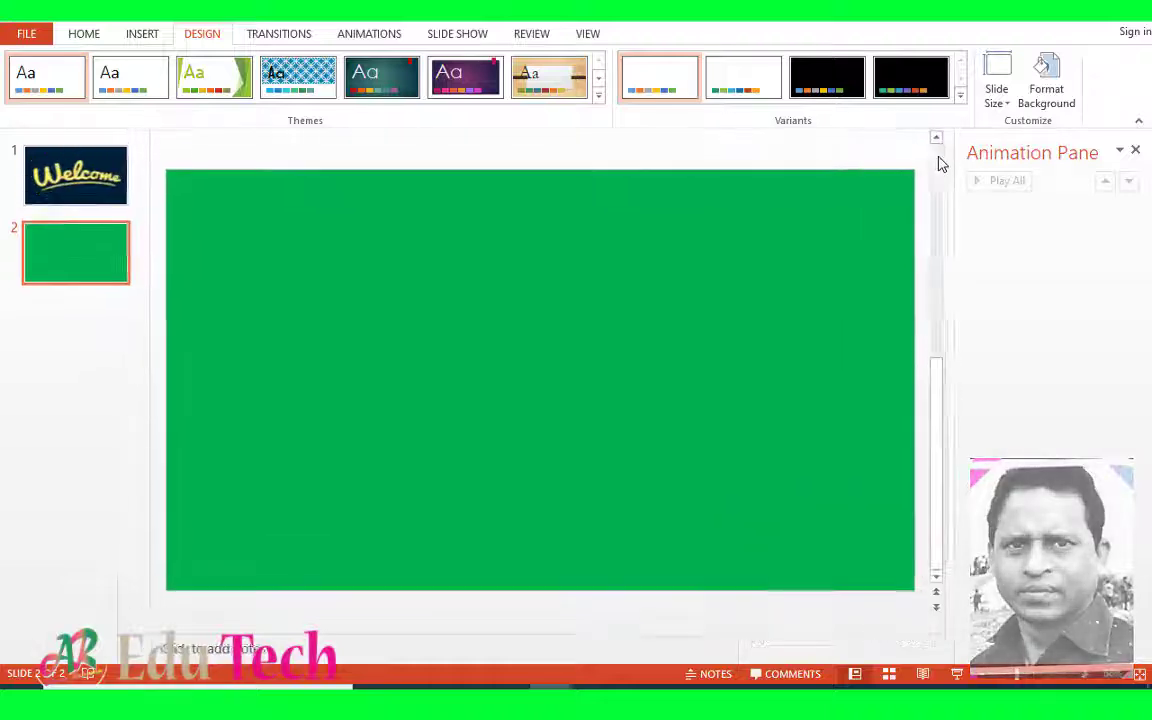
Draw a straight horizontal line about 6.03" wide near the top of the slide
left_click(140, 35)
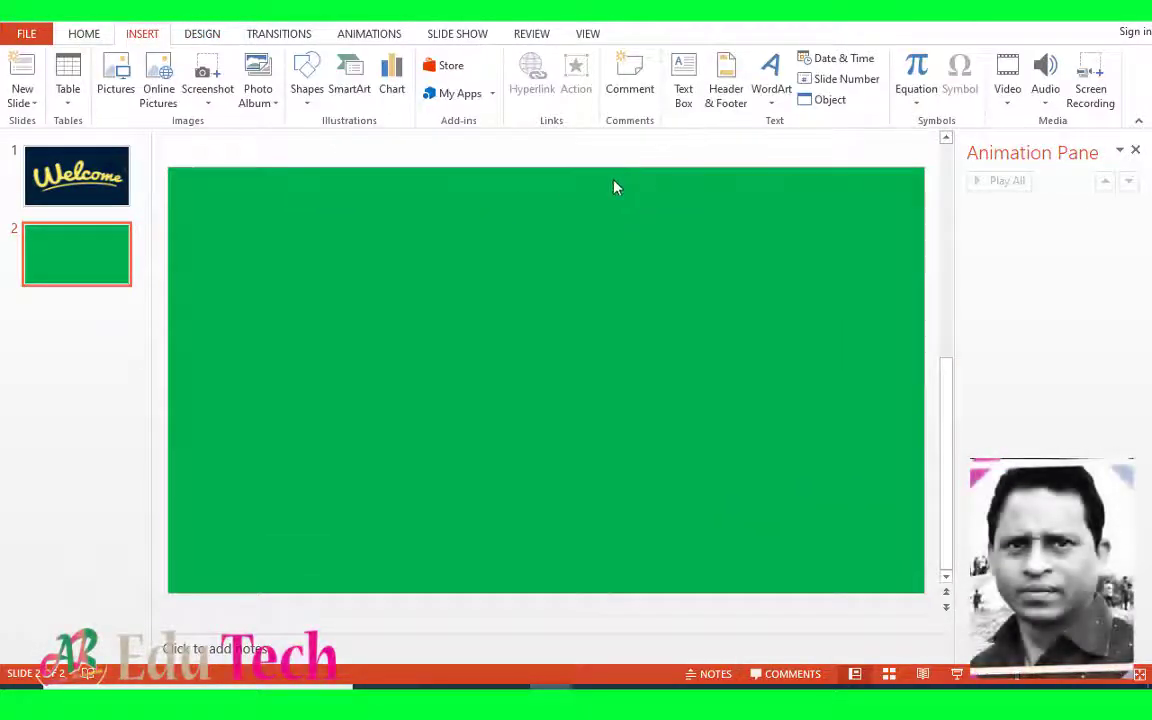
left_click(308, 90)
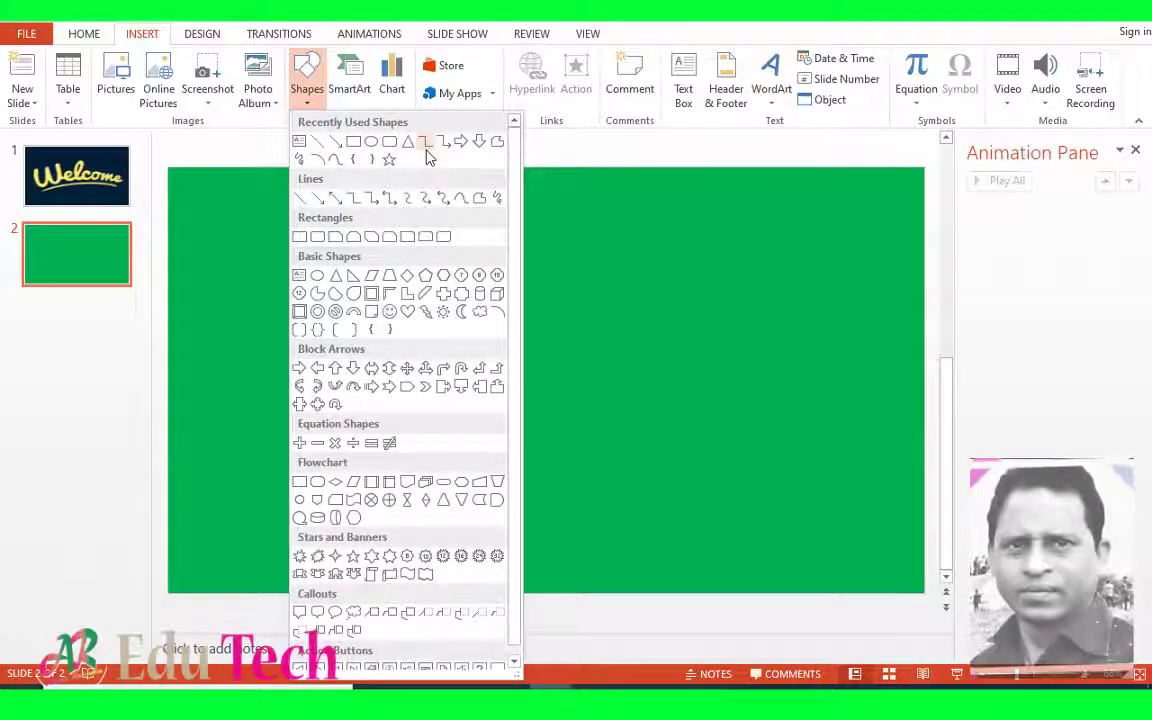
left_click(319, 142)
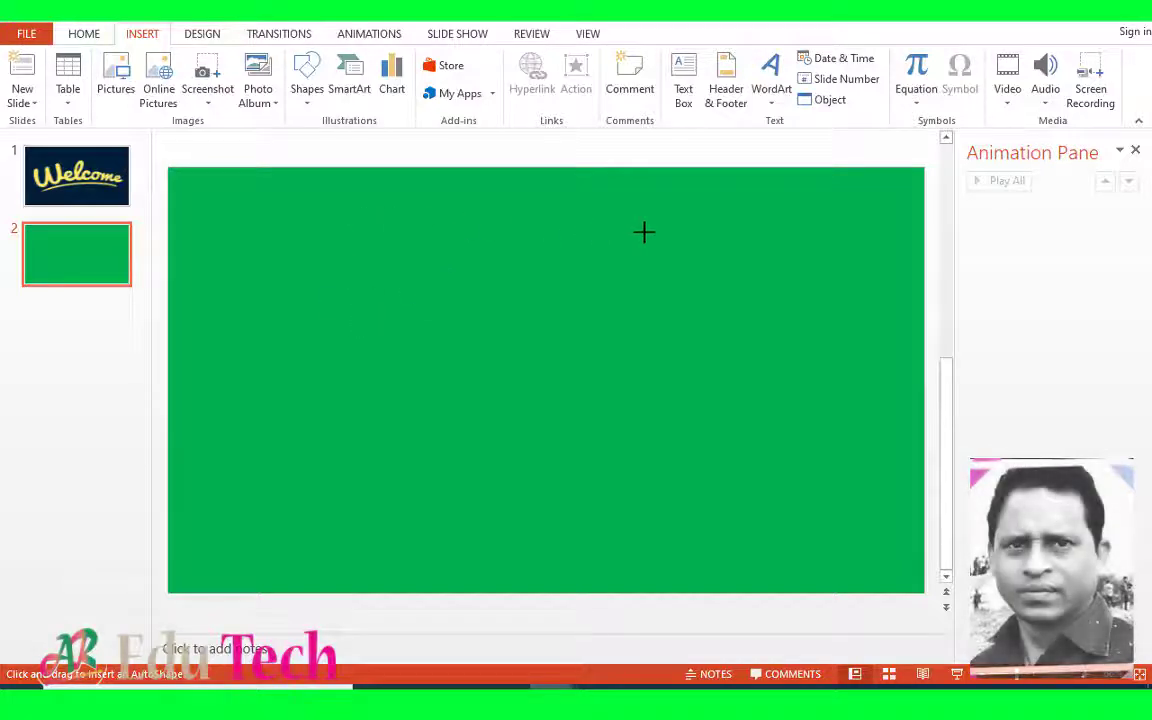
left_click_drag(340, 222, 681, 232)
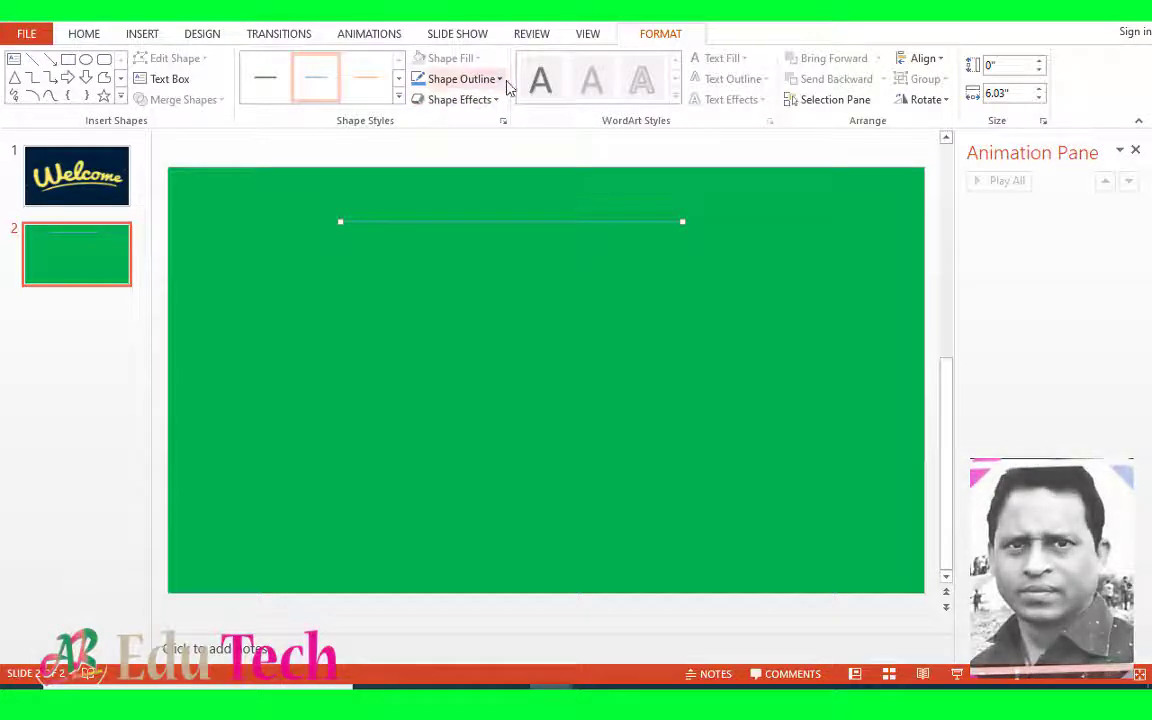
Set the line's outline weight to 6 pt
left_click(499, 84)
mouse_move(476, 306)
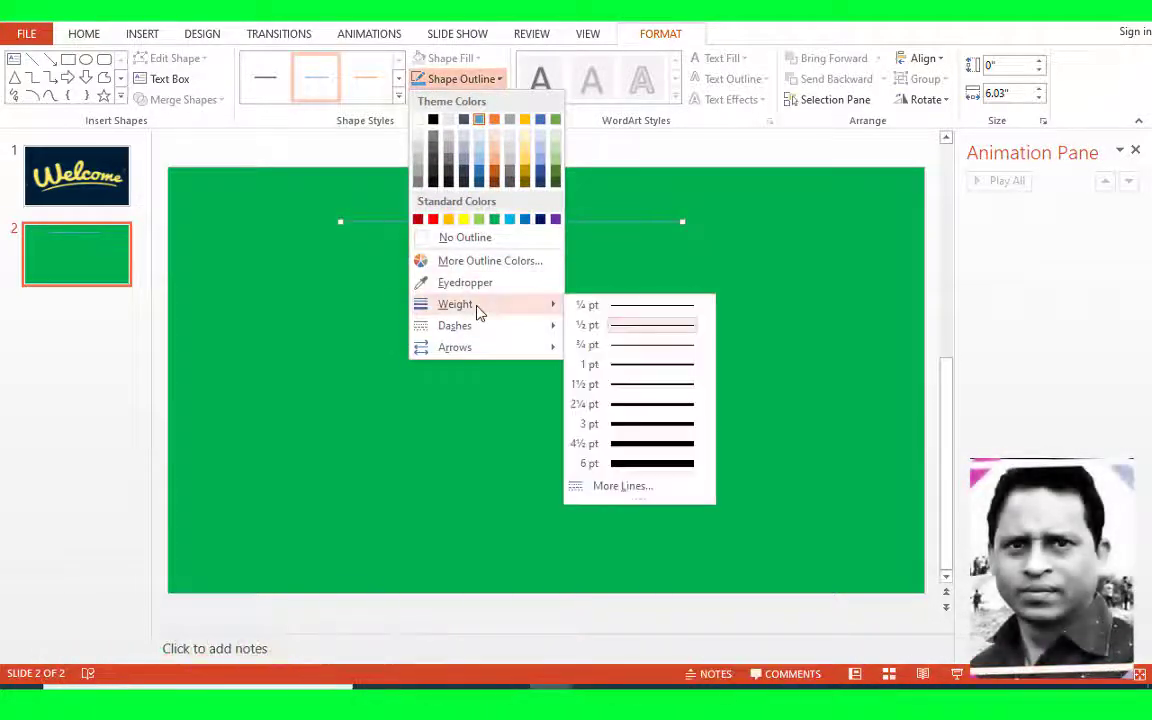
left_click(645, 463)
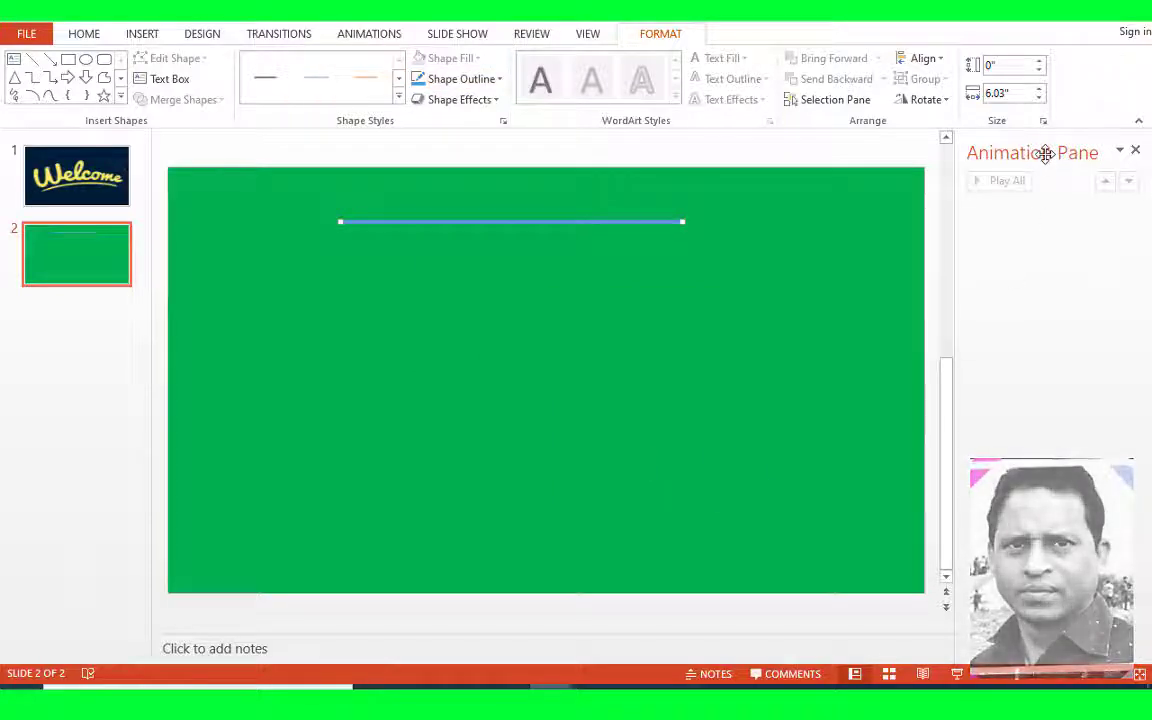
left_click(1120, 151)
left_click(1075, 165)
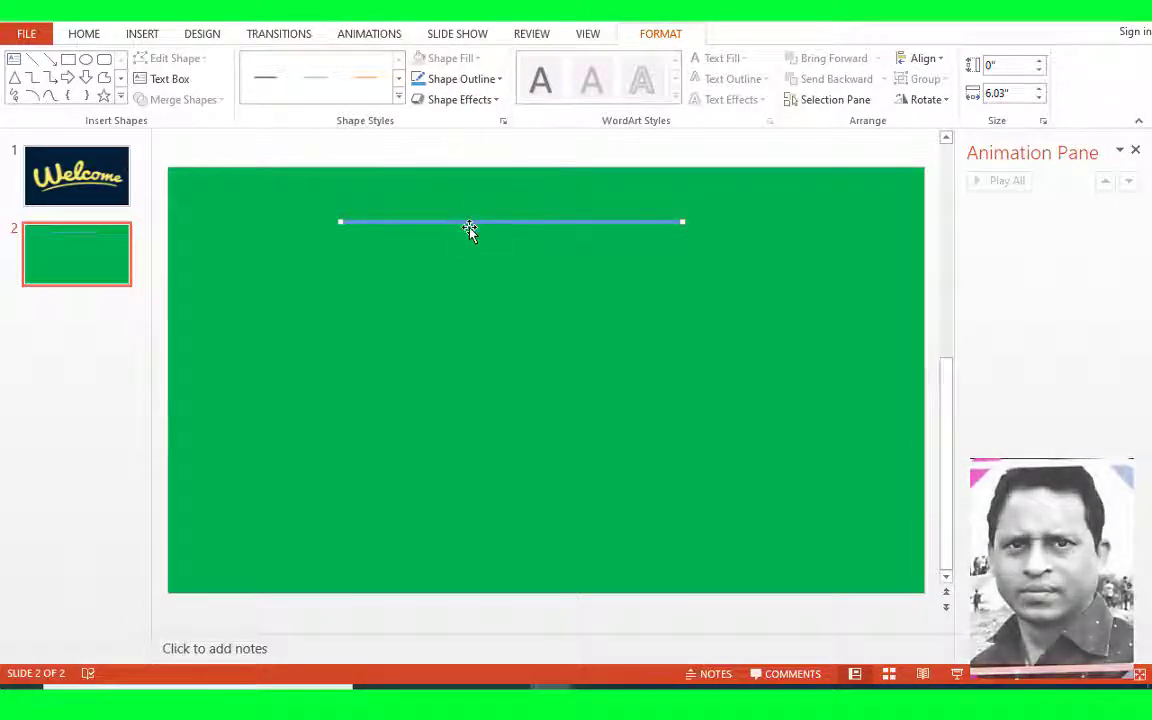
Bring up the line's full Format Shape settings via More Lines
left_click(490, 104)
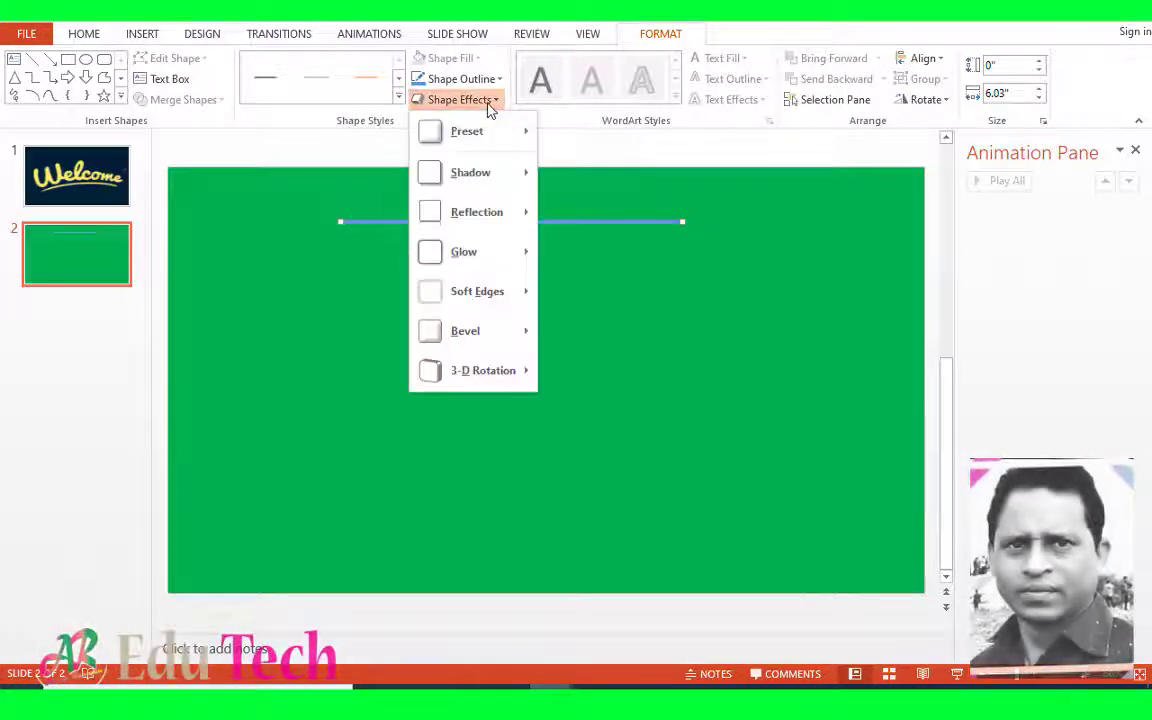
left_click(490, 104)
left_click(489, 82)
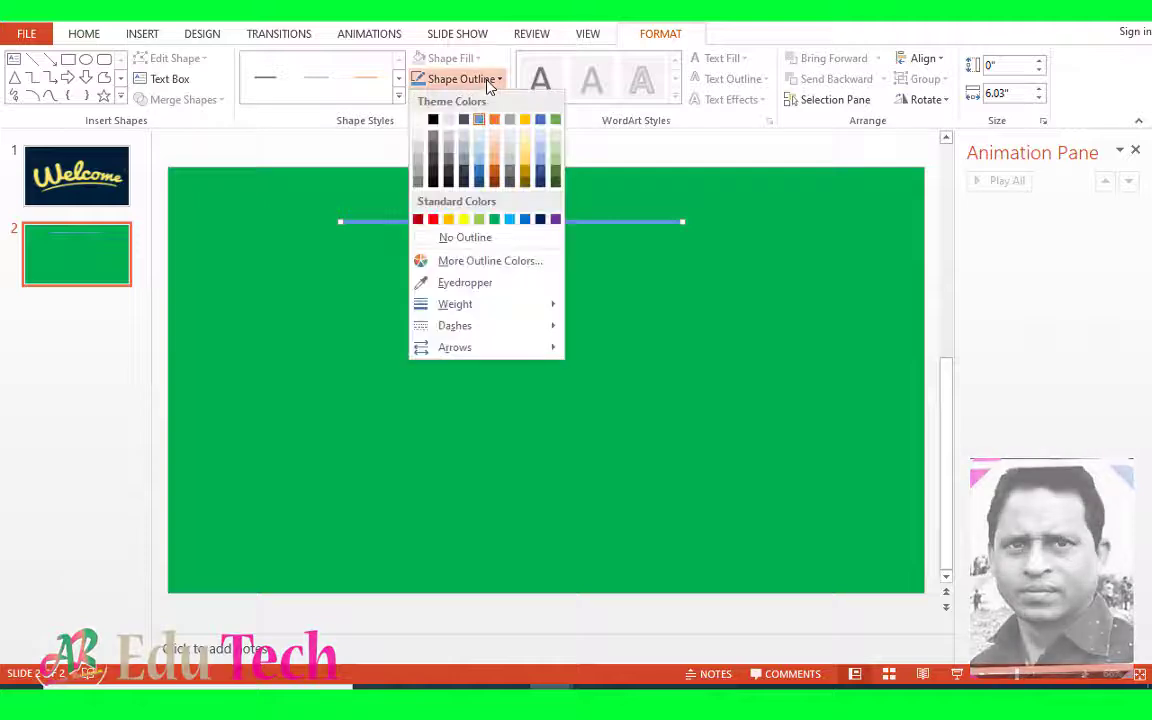
mouse_move(480, 314)
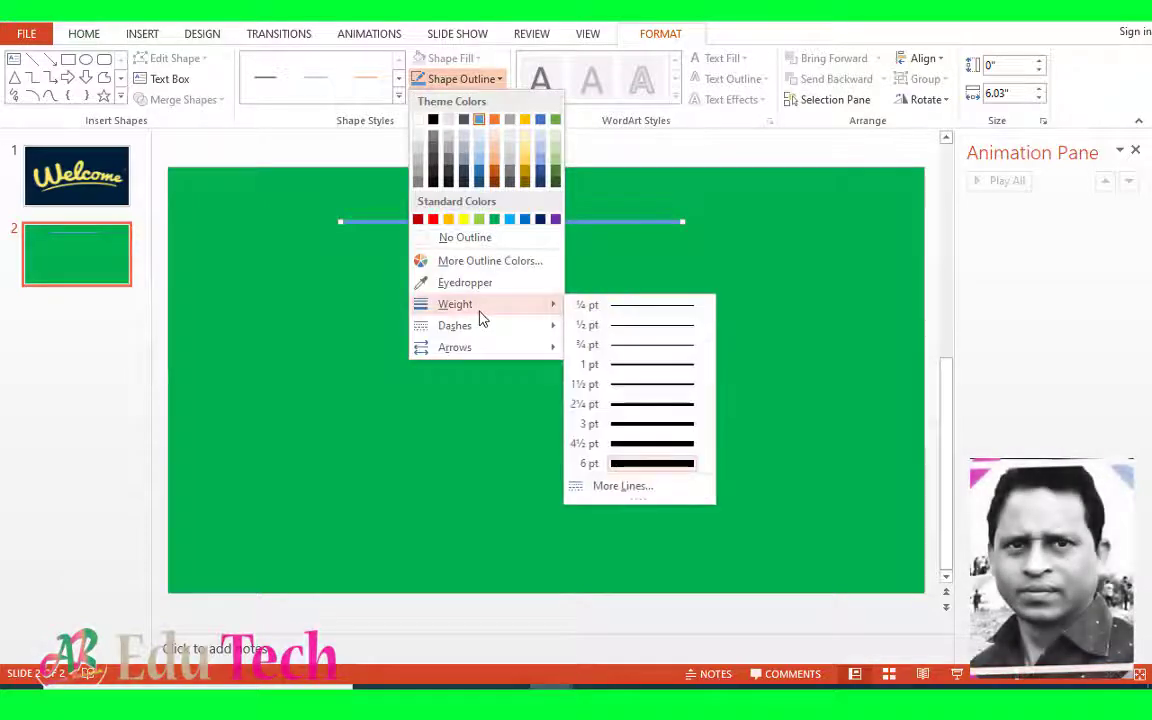
left_click(622, 486)
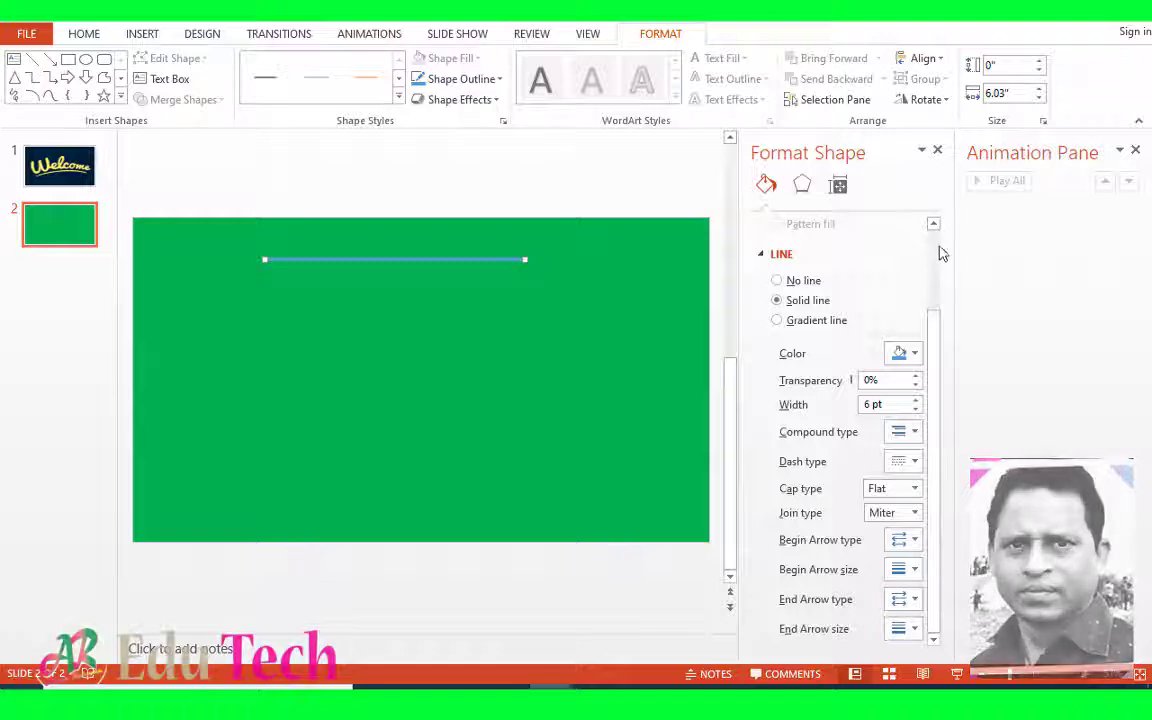
Set the line width to 40 pt and its colour to white
left_click(1135, 149)
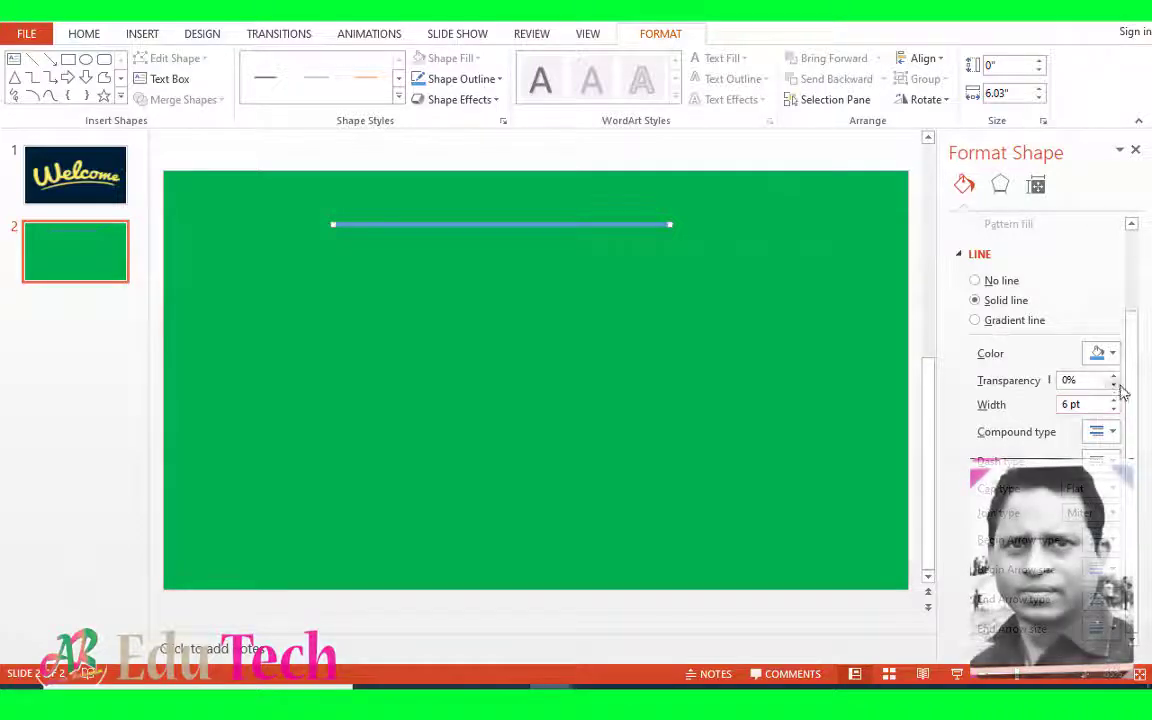
left_click_drag(1106, 381, 1039, 408)
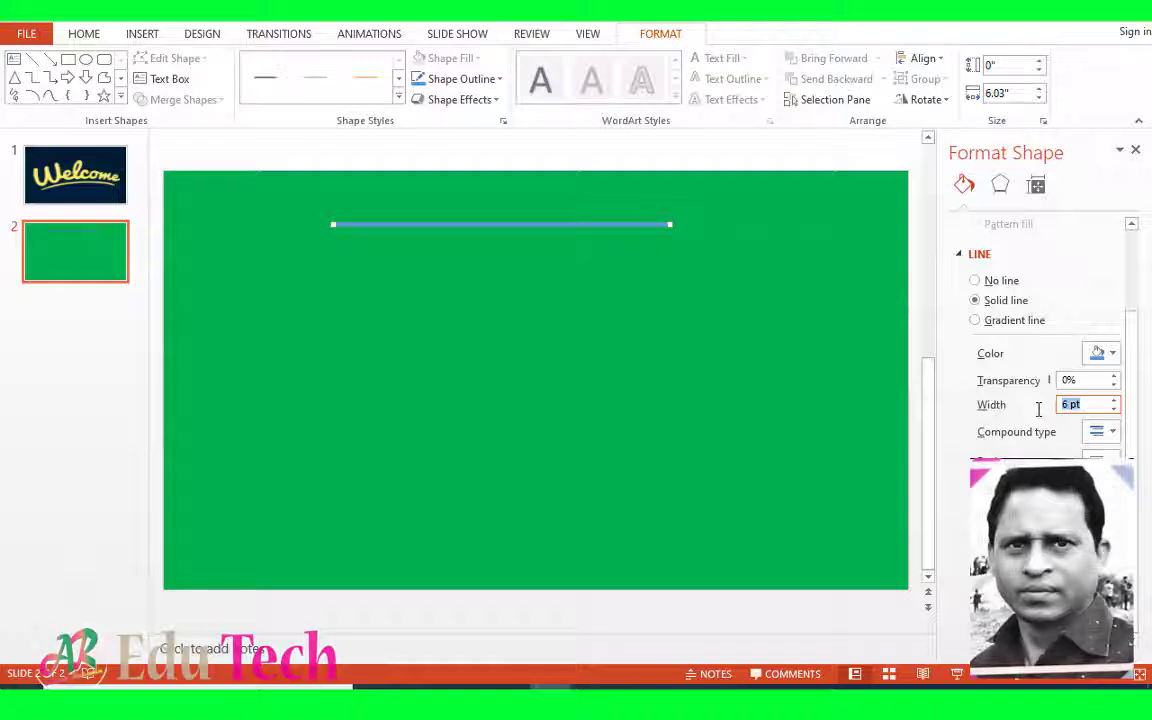
type("40")
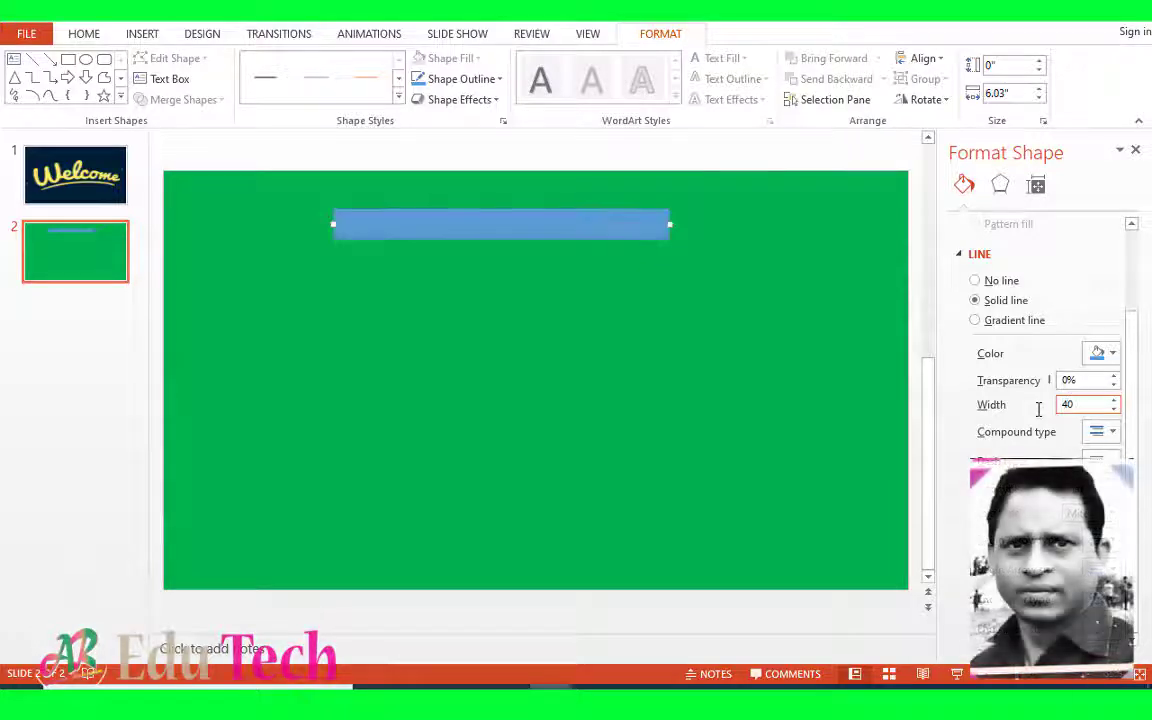
left_click(1112, 358)
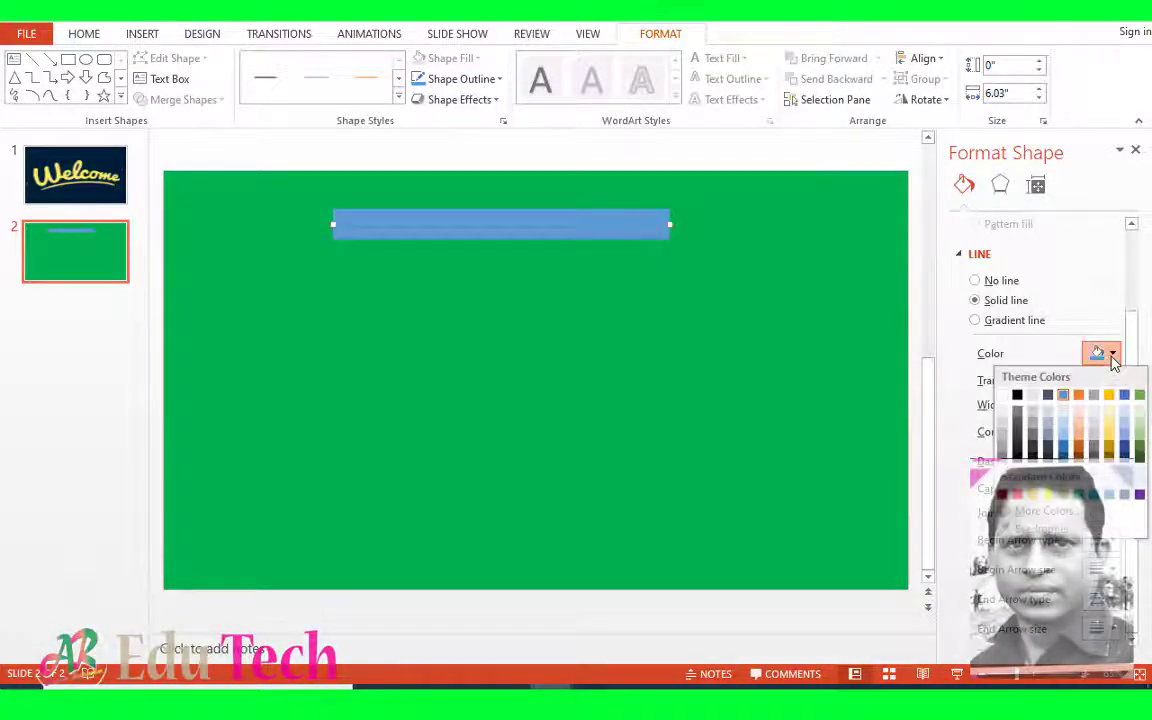
left_click(1003, 396)
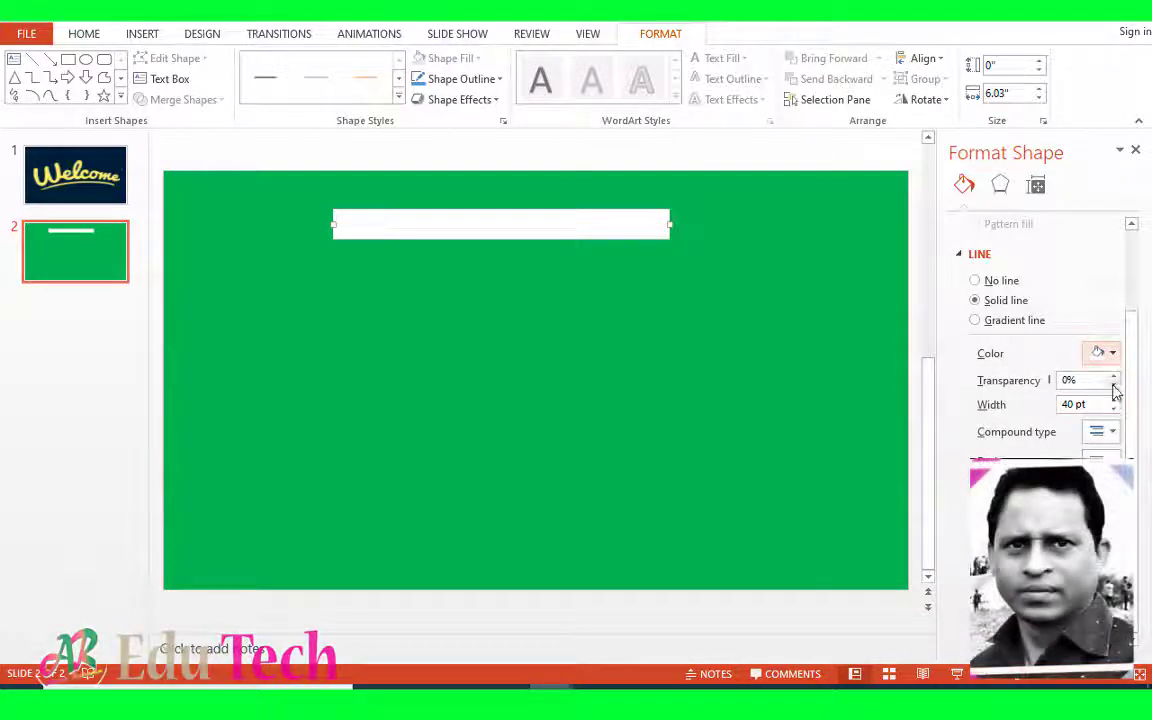
Set the line transparency to 0% and nudge the white bar slightly higher
left_click_drag(1088, 380, 1052, 380)
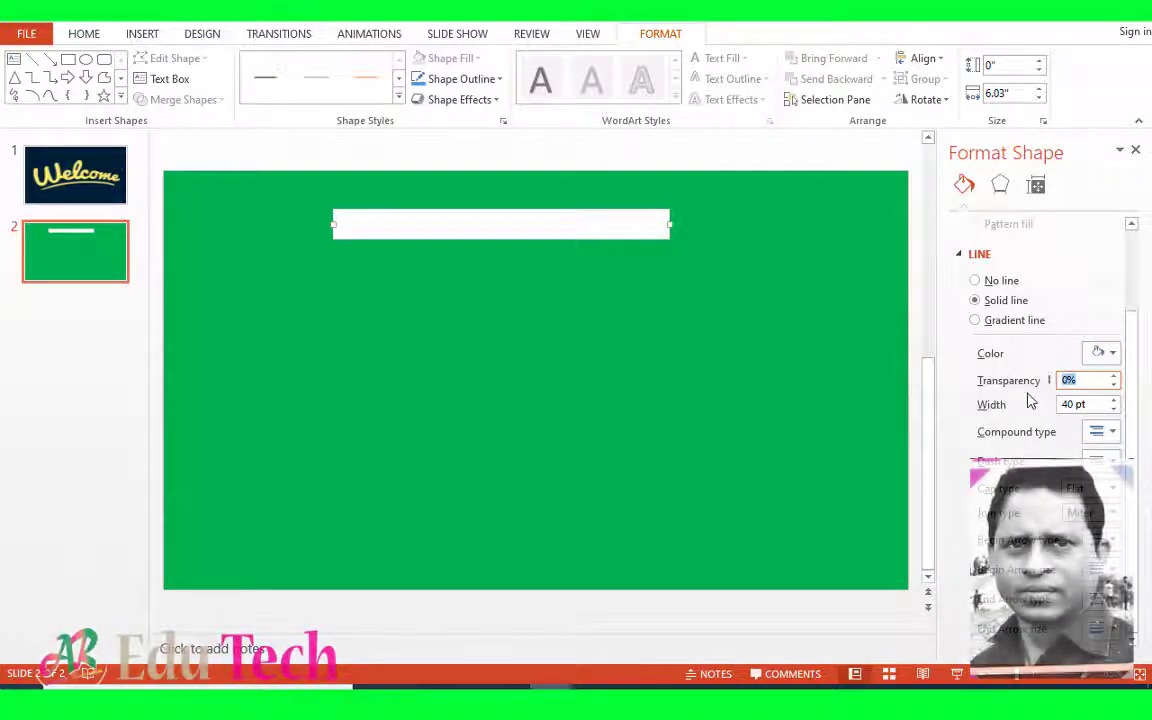
type("20")
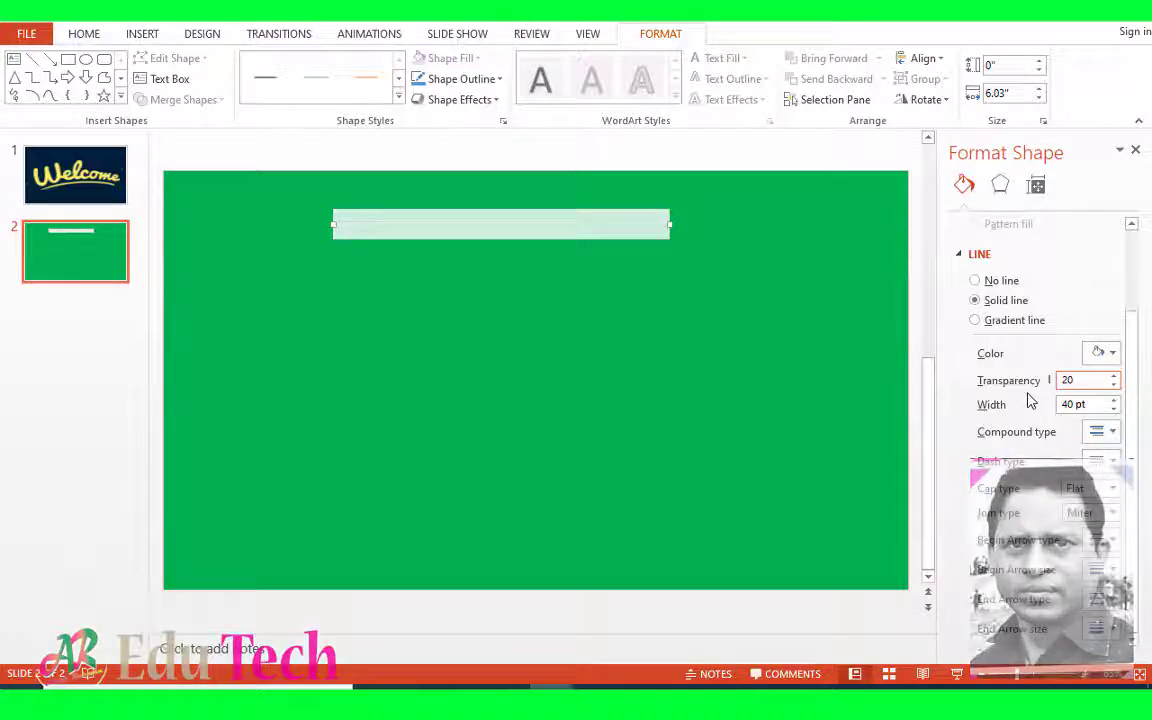
left_click_drag(630, 238, 625, 225)
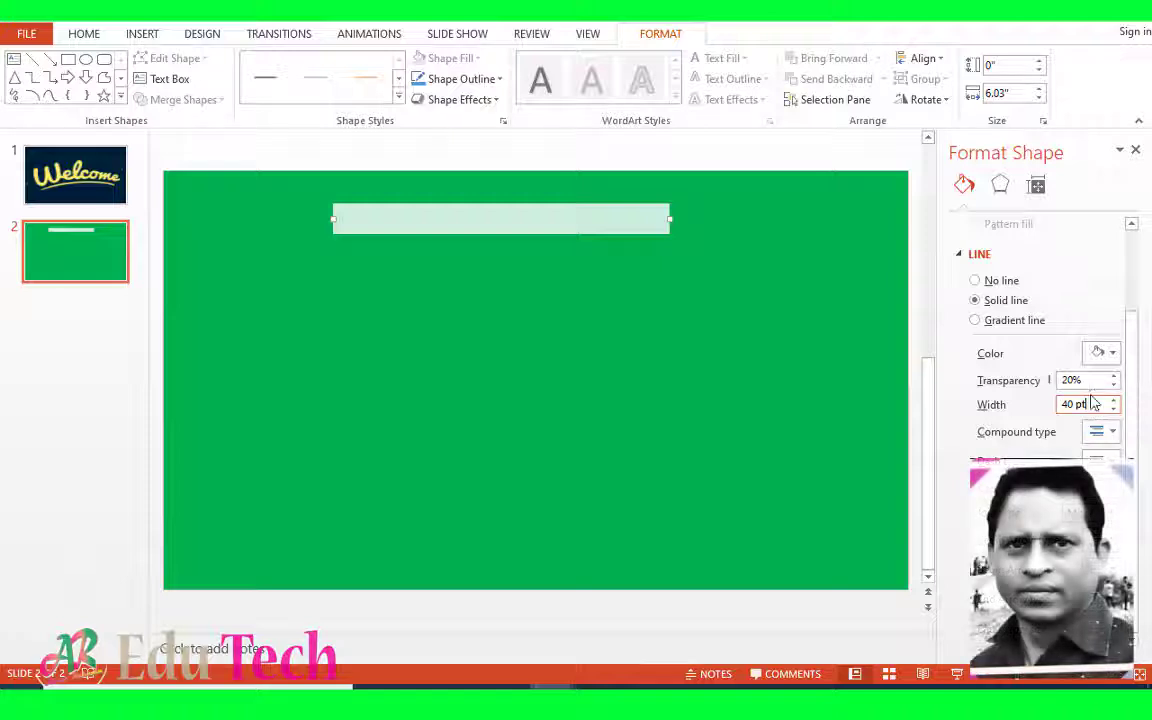
left_click(1114, 376)
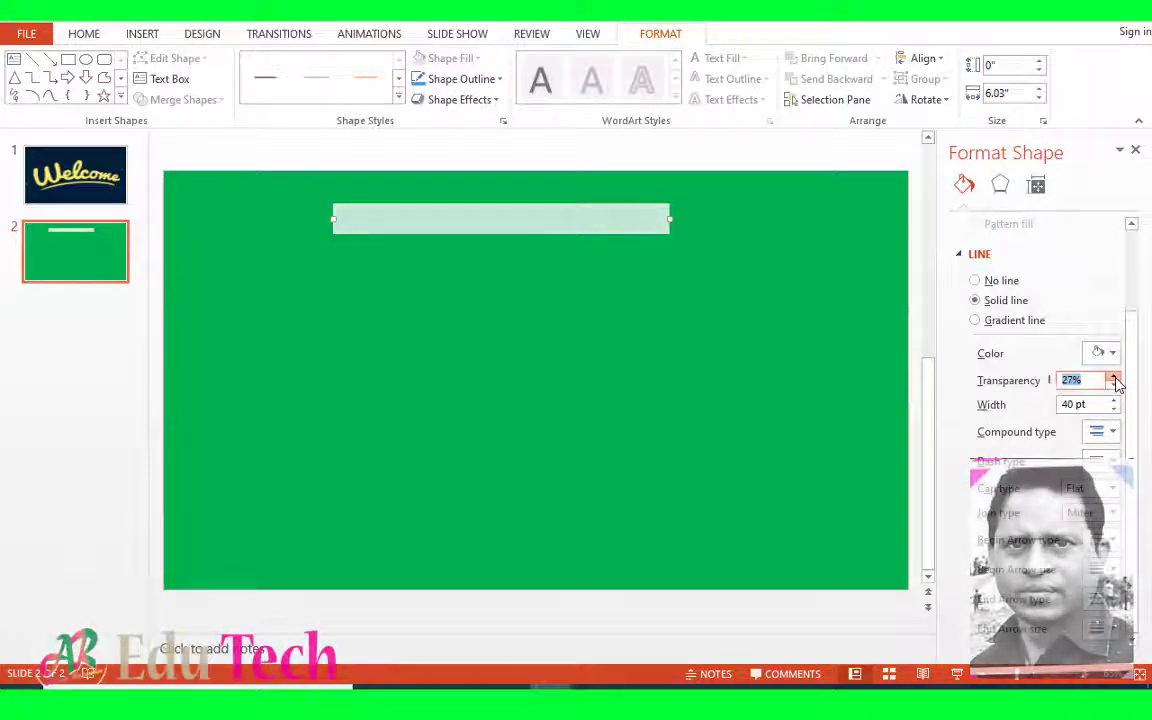
left_click_drag(1091, 381, 1037, 396)
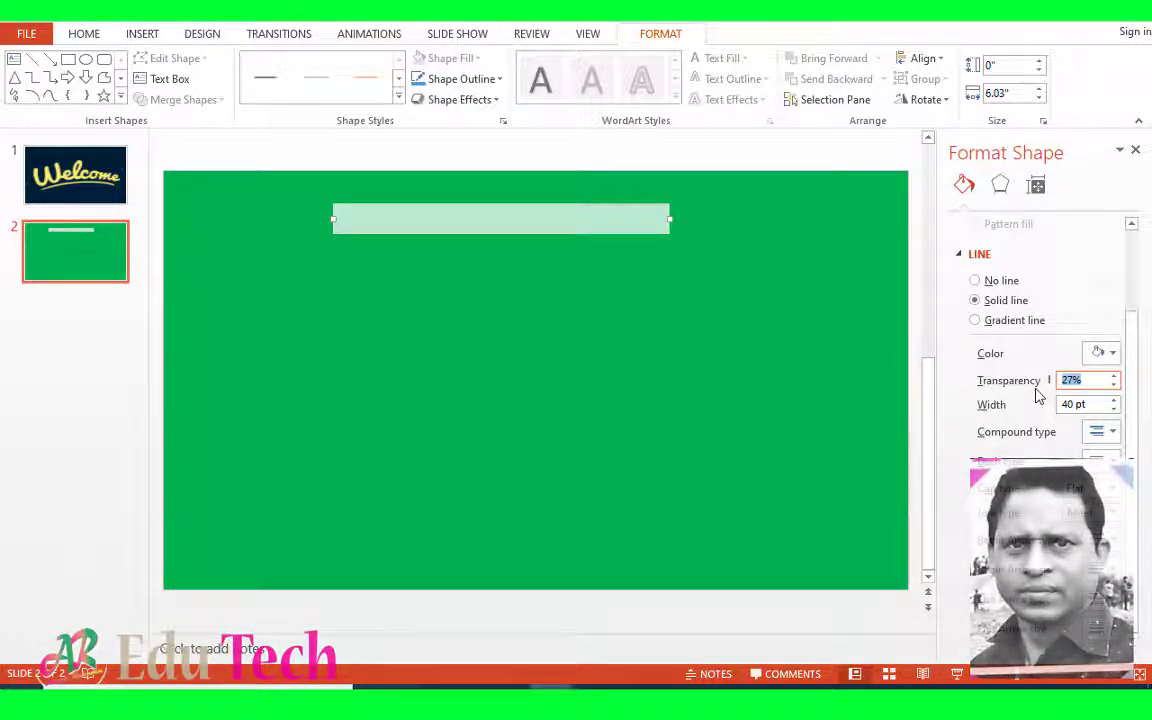
type("0")
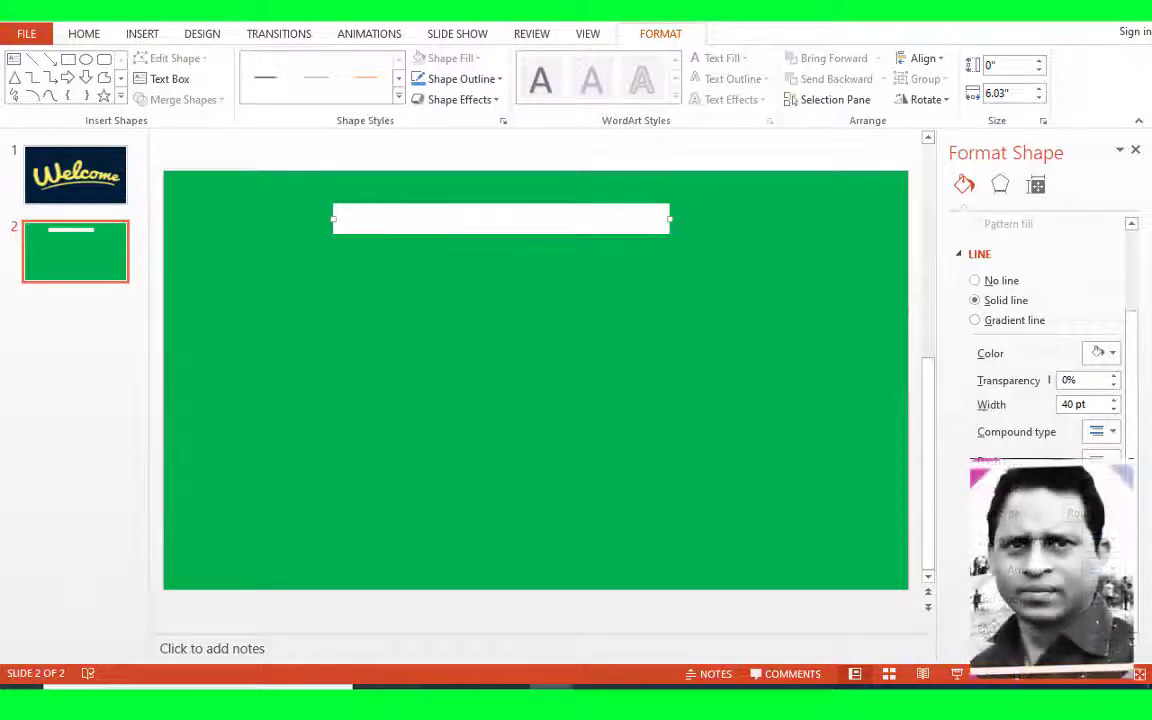
left_click(1093, 527)
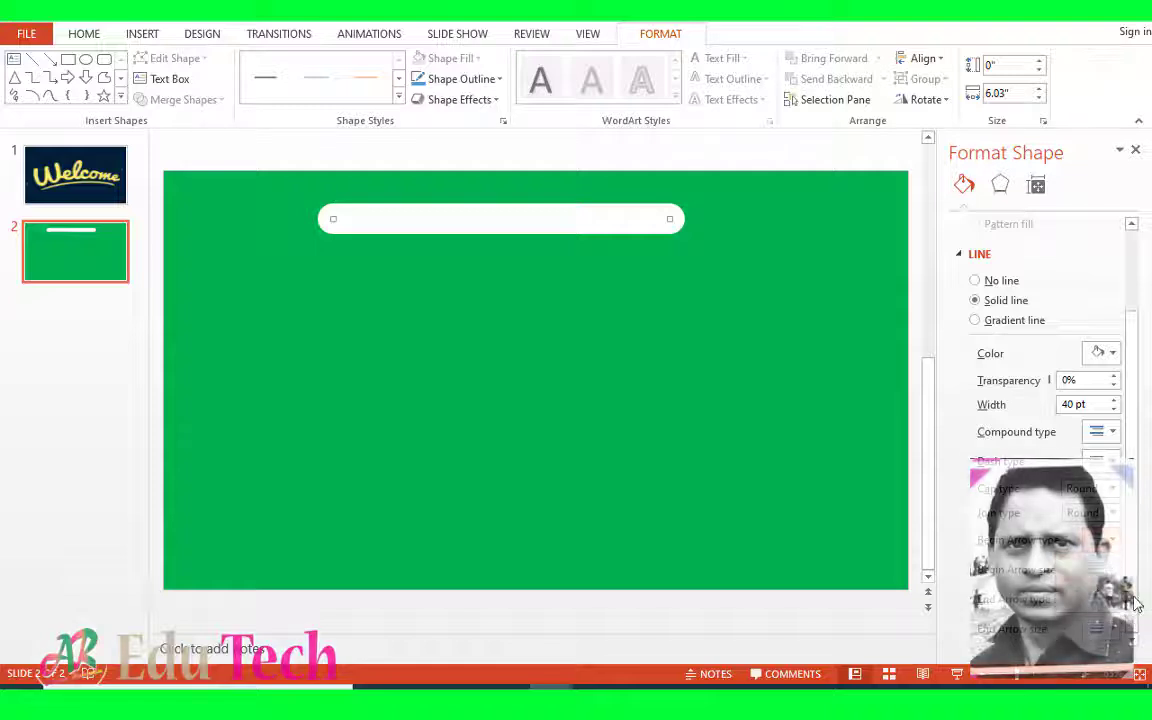
left_click(1135, 603)
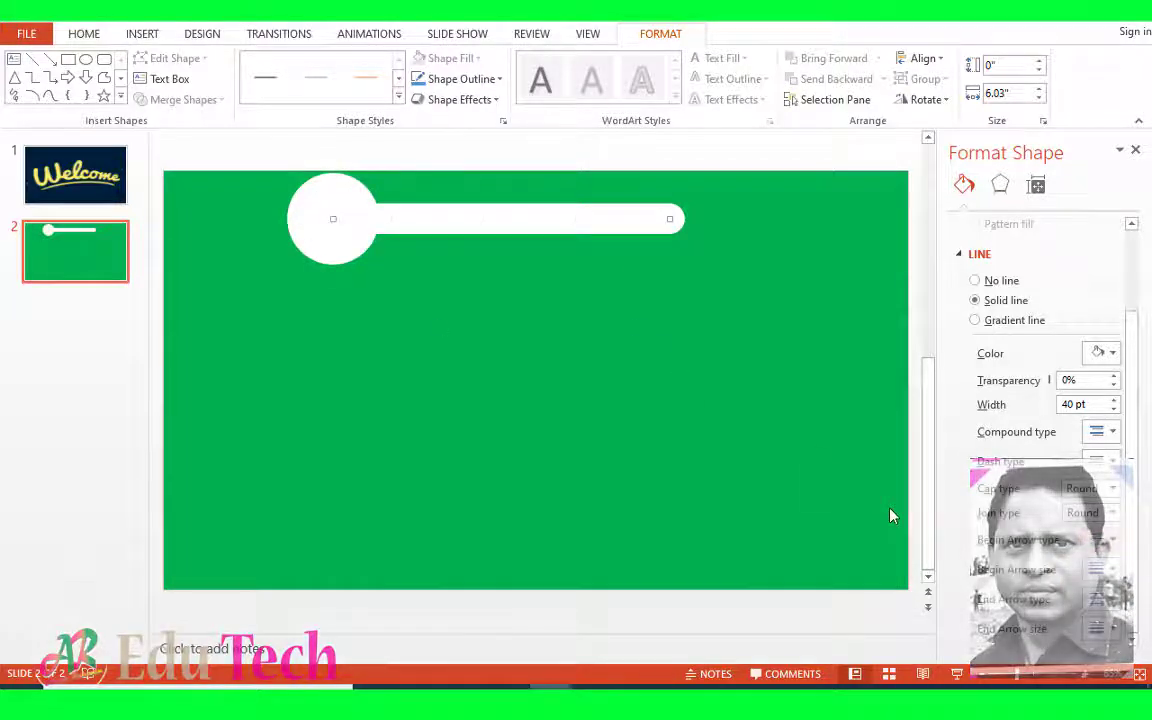
key("ctrl+z")
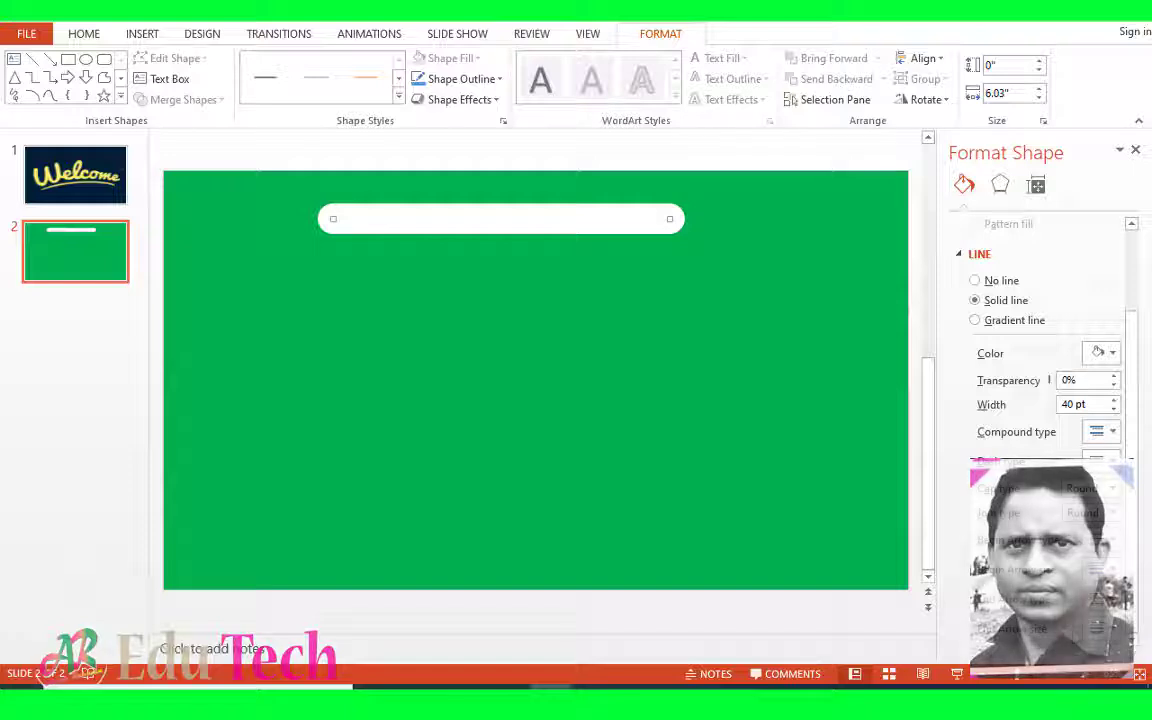
left_click(1114, 632)
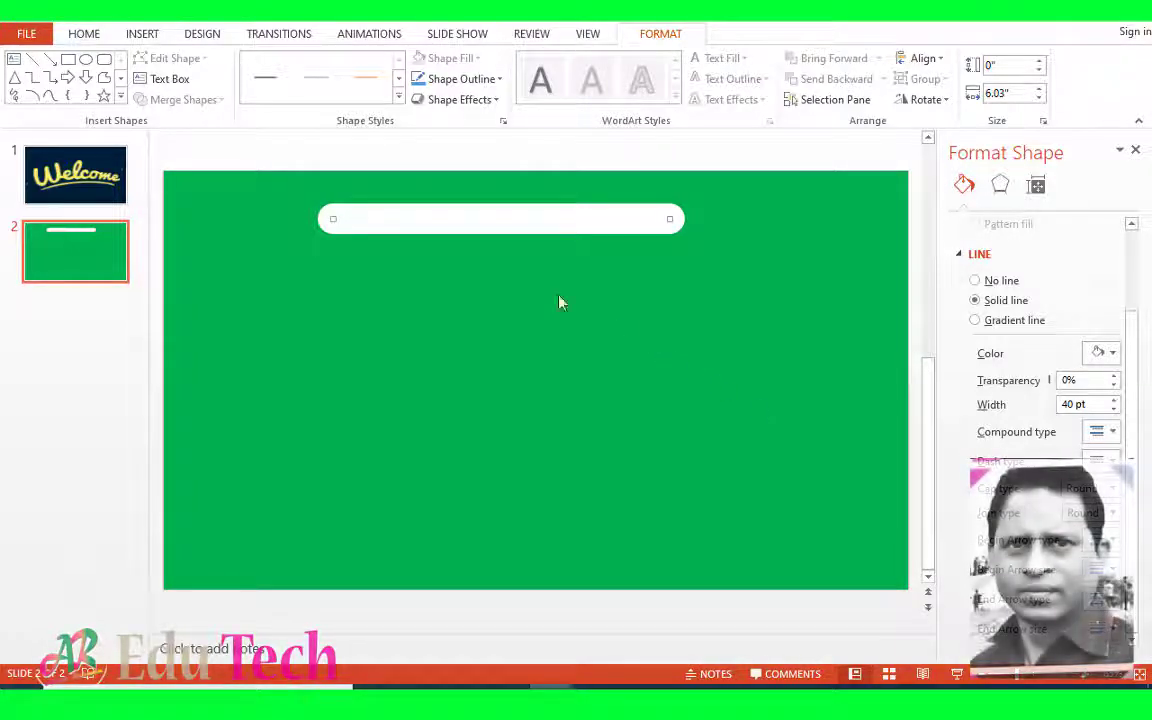
Copy the white bar, rotate it 90° left, and place vertical copies at both ends
left_click_drag(502, 222, 504, 230)
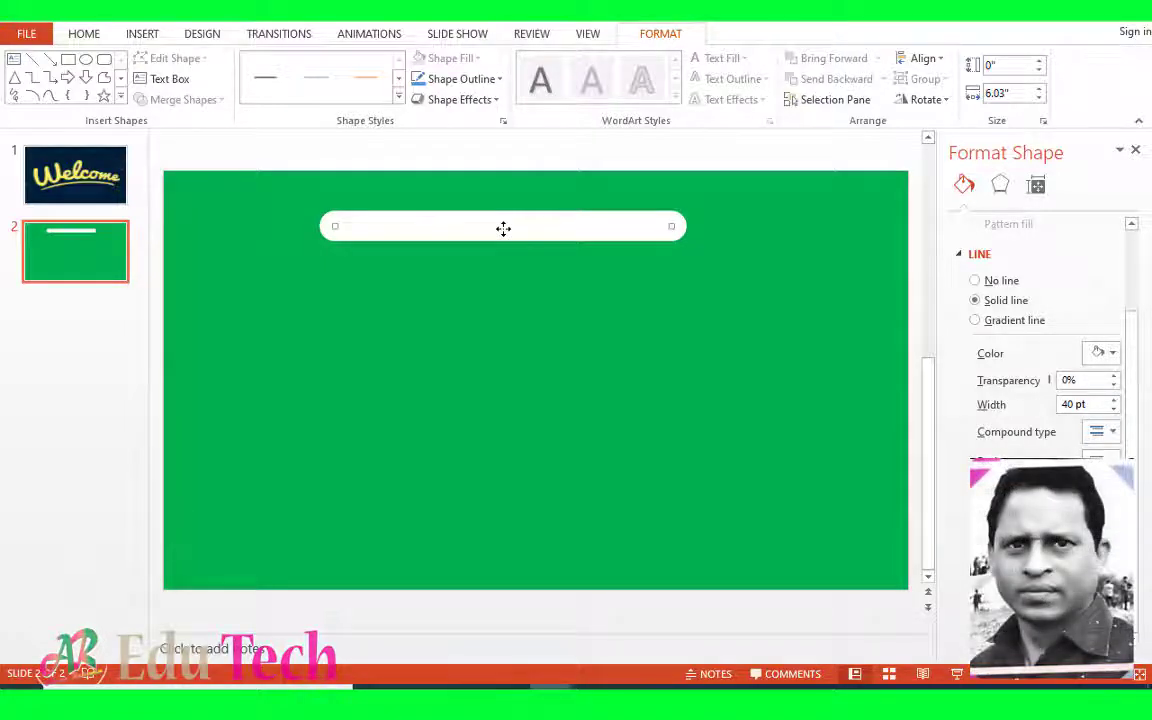
left_click_drag(503, 229, 525, 323)
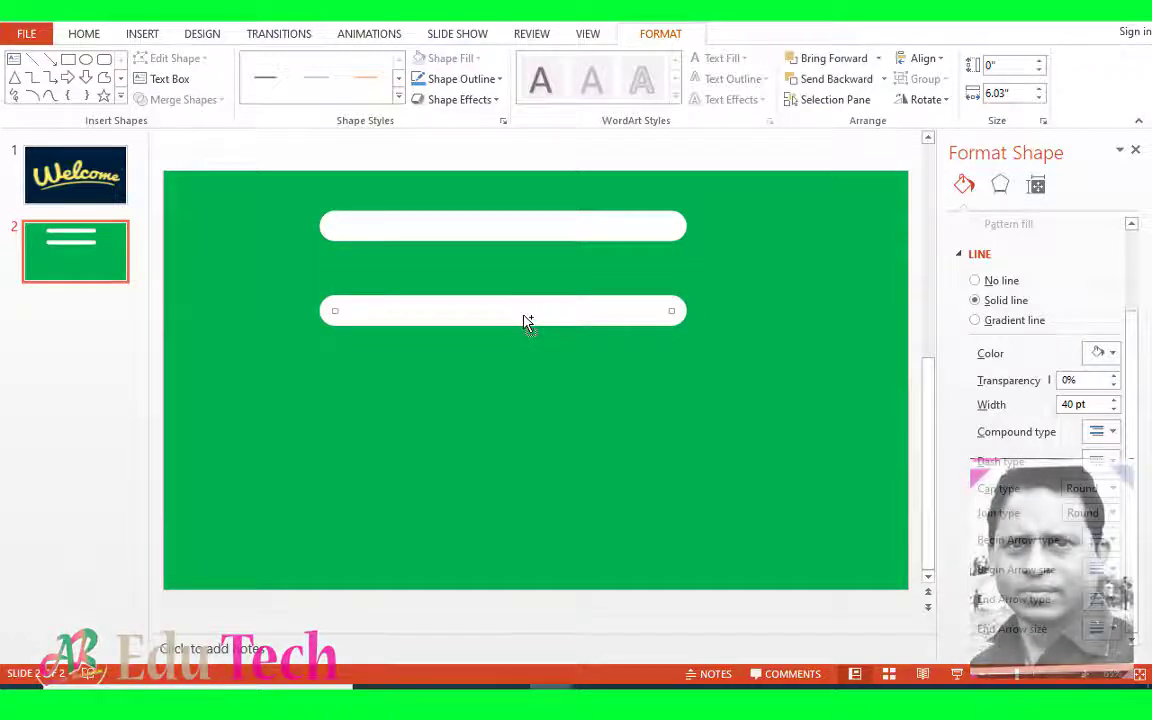
left_click(922, 99)
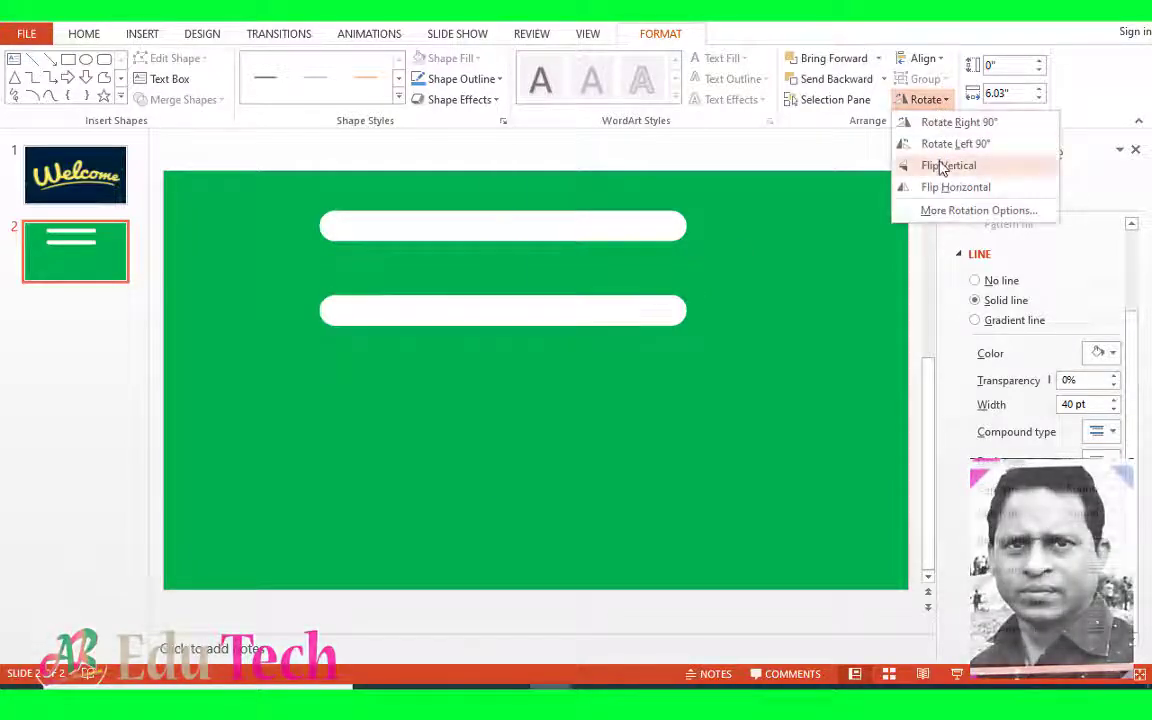
left_click(936, 145)
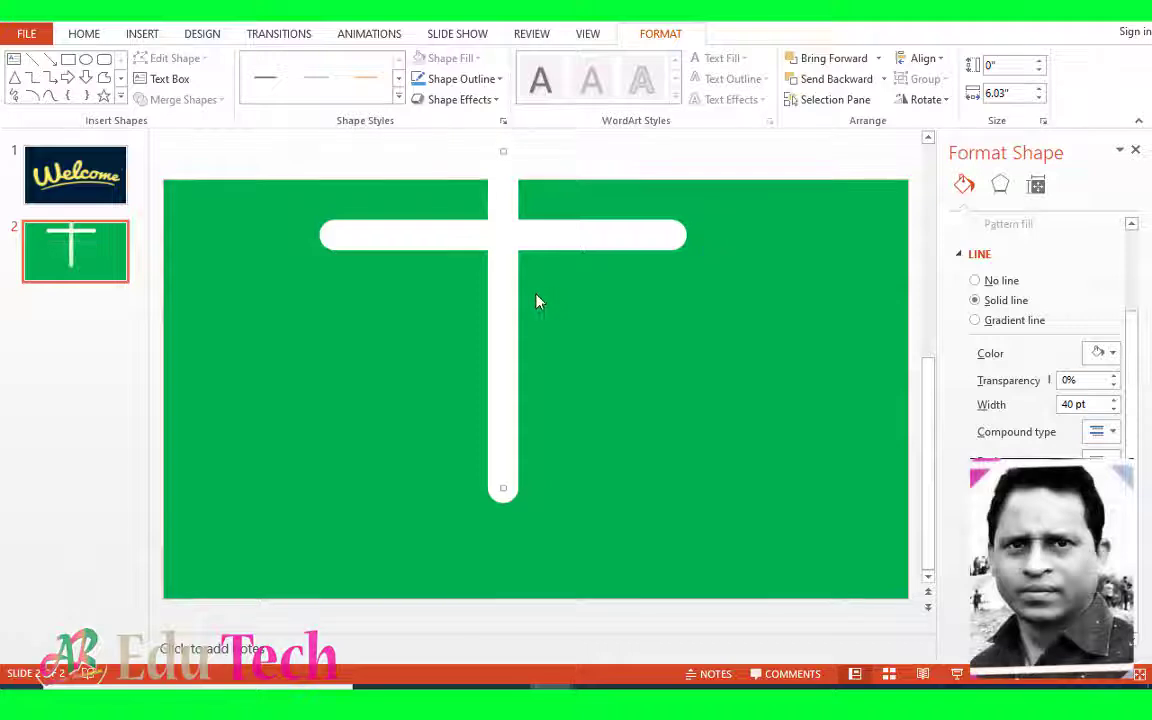
left_click_drag(508, 291, 677, 383)
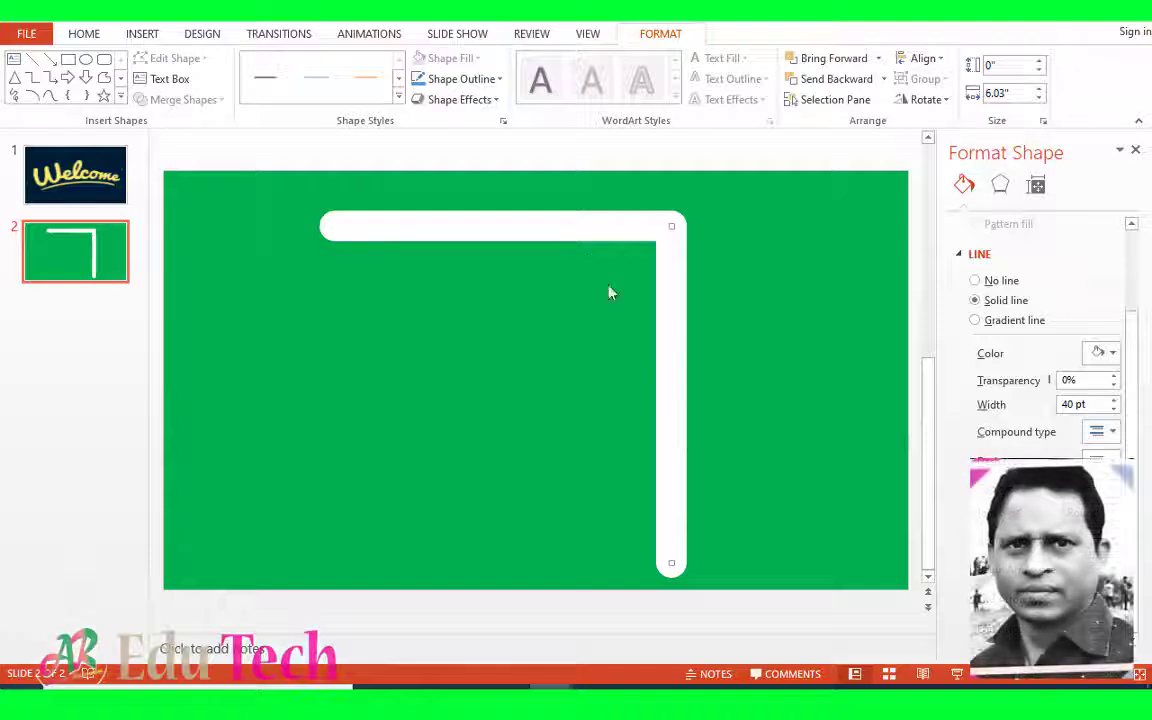
left_click_drag(673, 365, 648, 374)
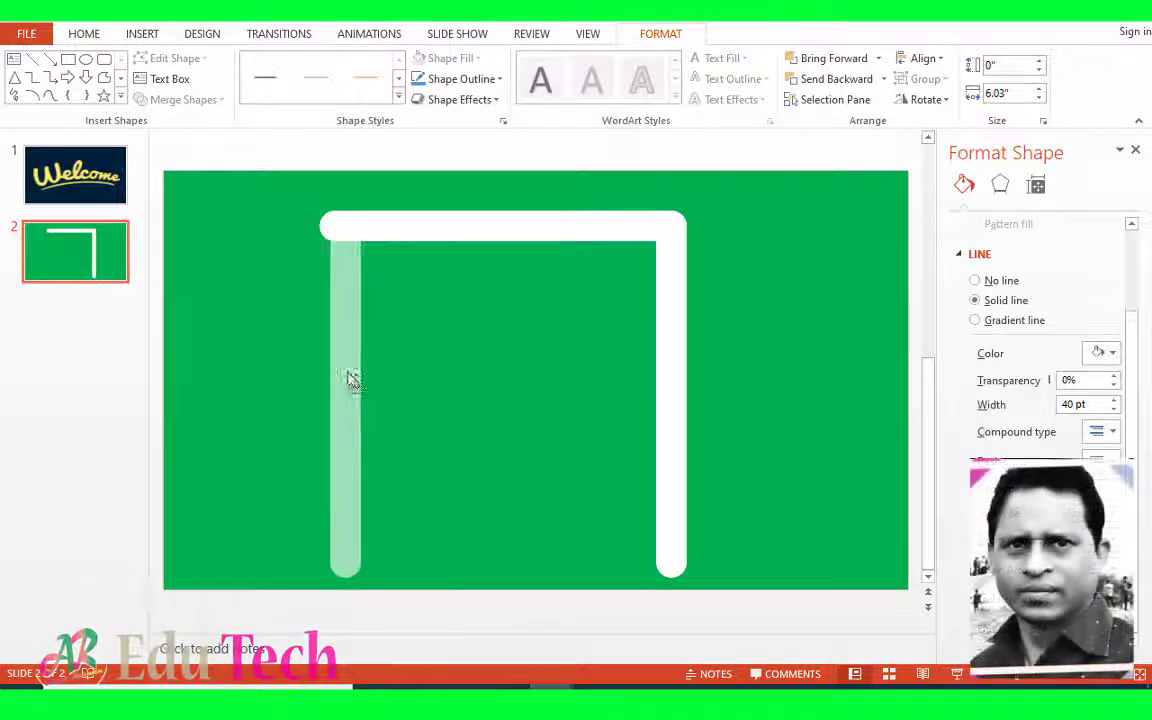
left_click_drag(410, 380, 343, 383)
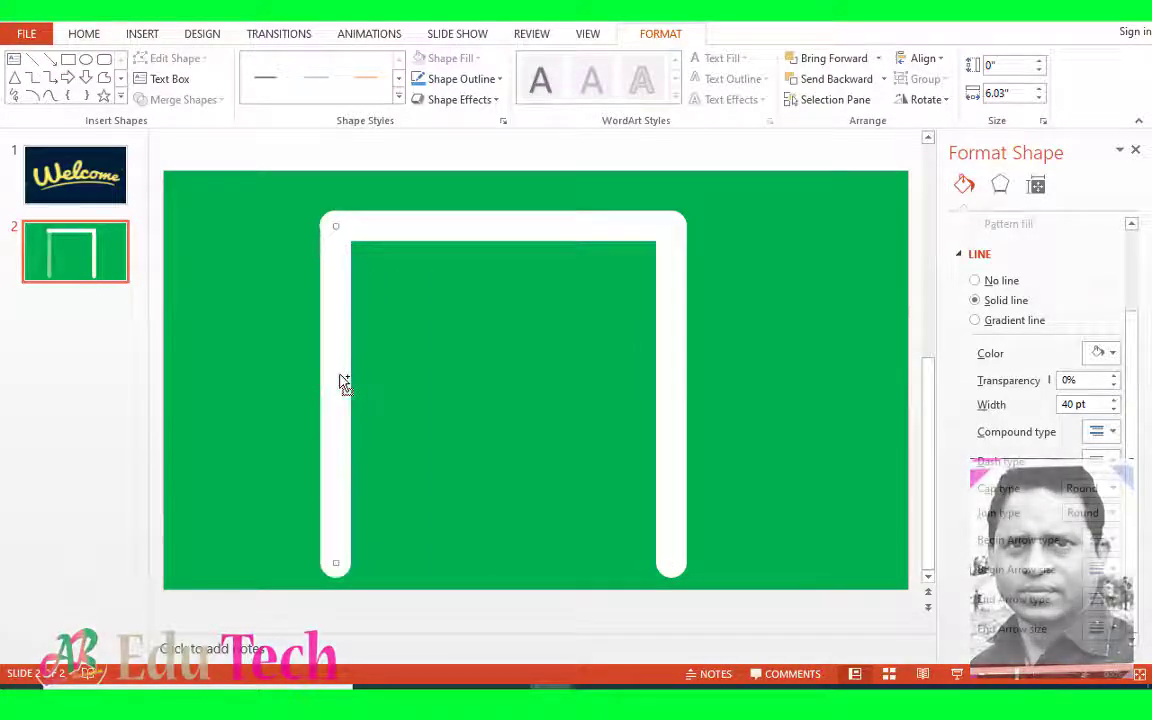
Copy the top bar down to form the frame's bottom side
left_click(473, 229)
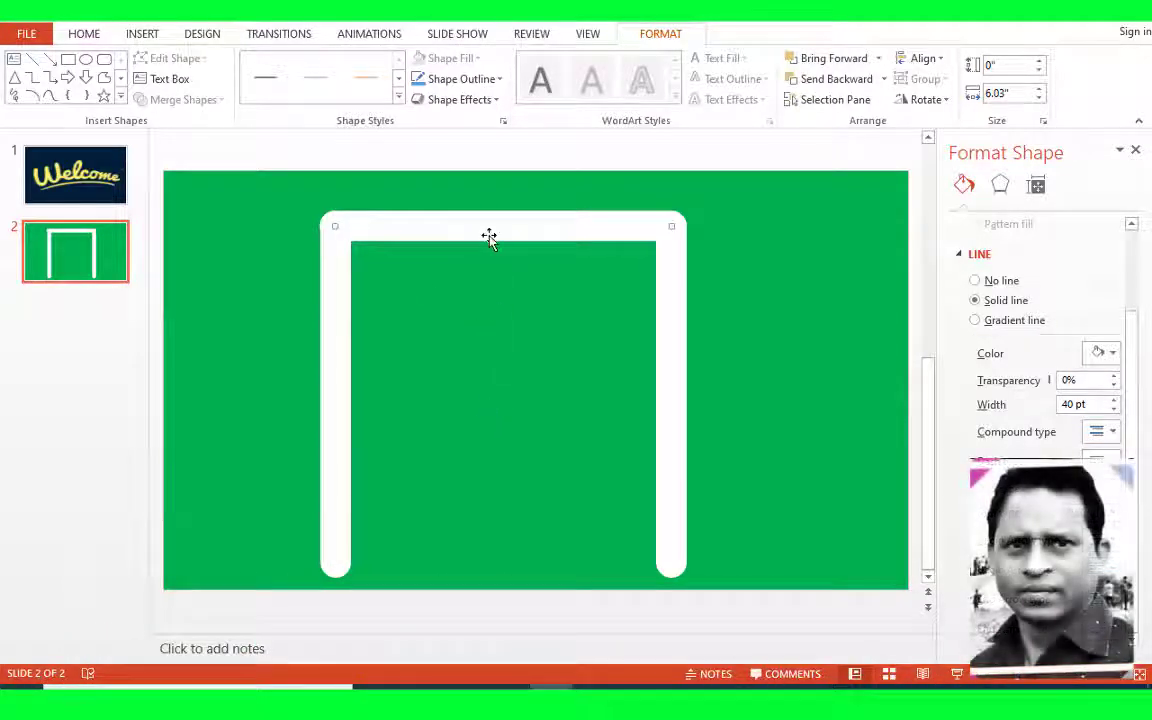
left_click_drag(489, 231, 505, 577)
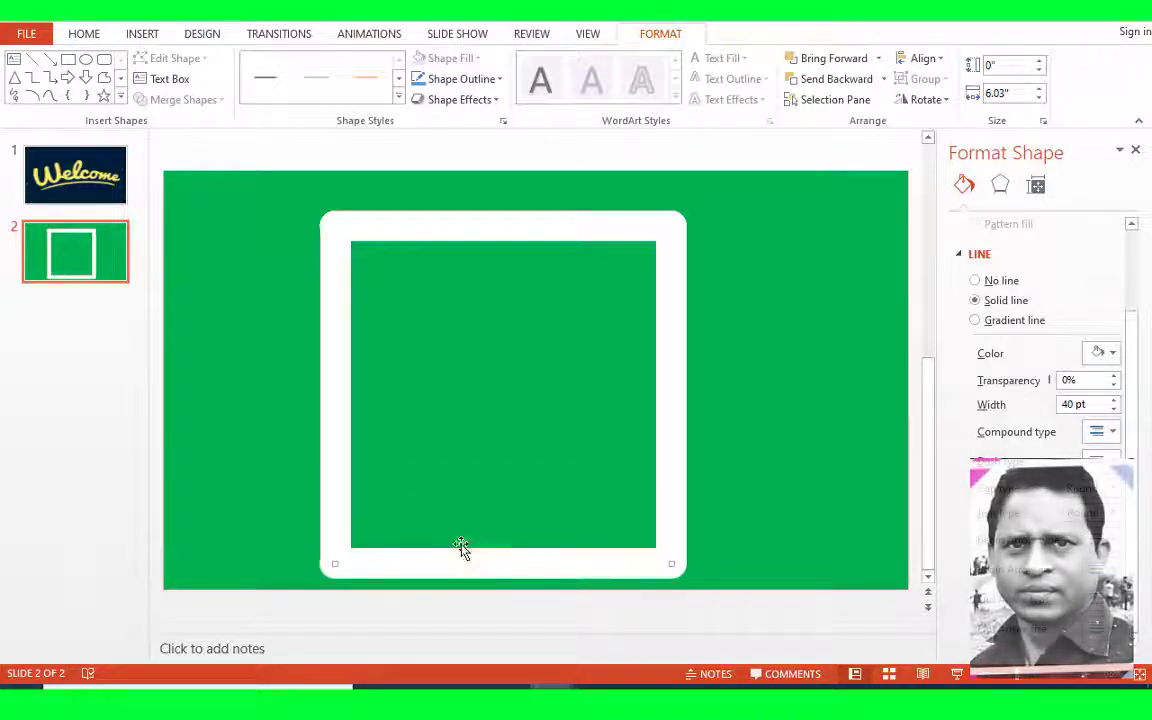
left_click(505, 497)
left_click(334, 301)
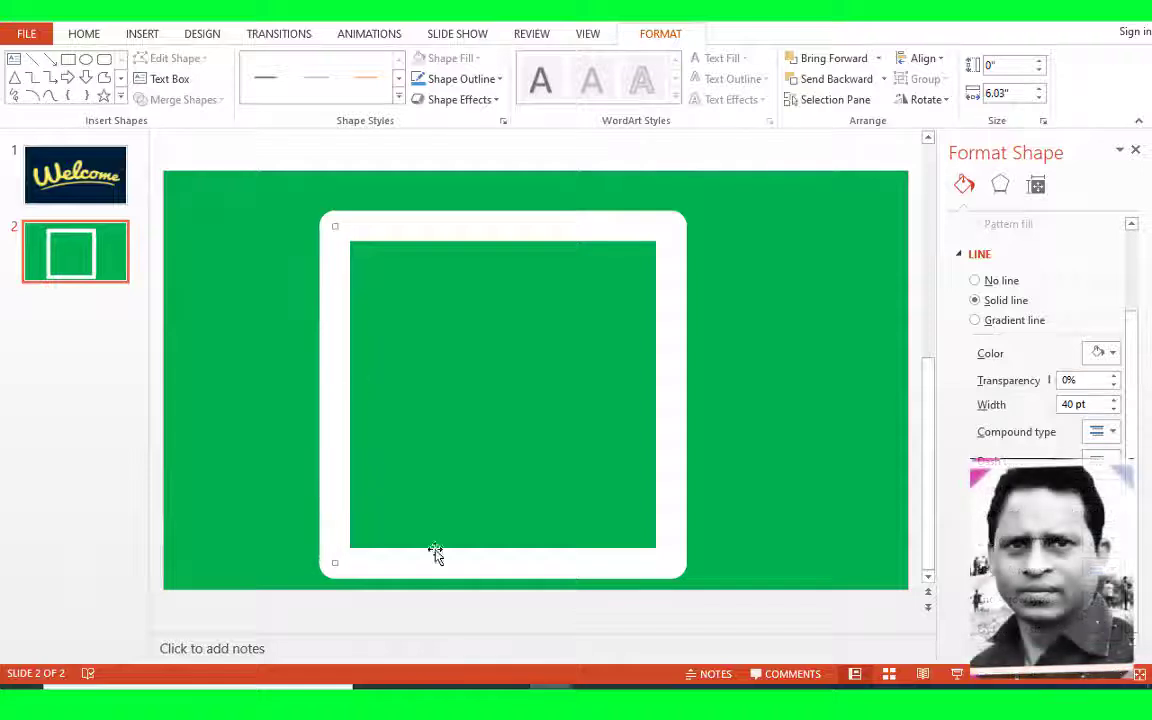
left_click(377, 279)
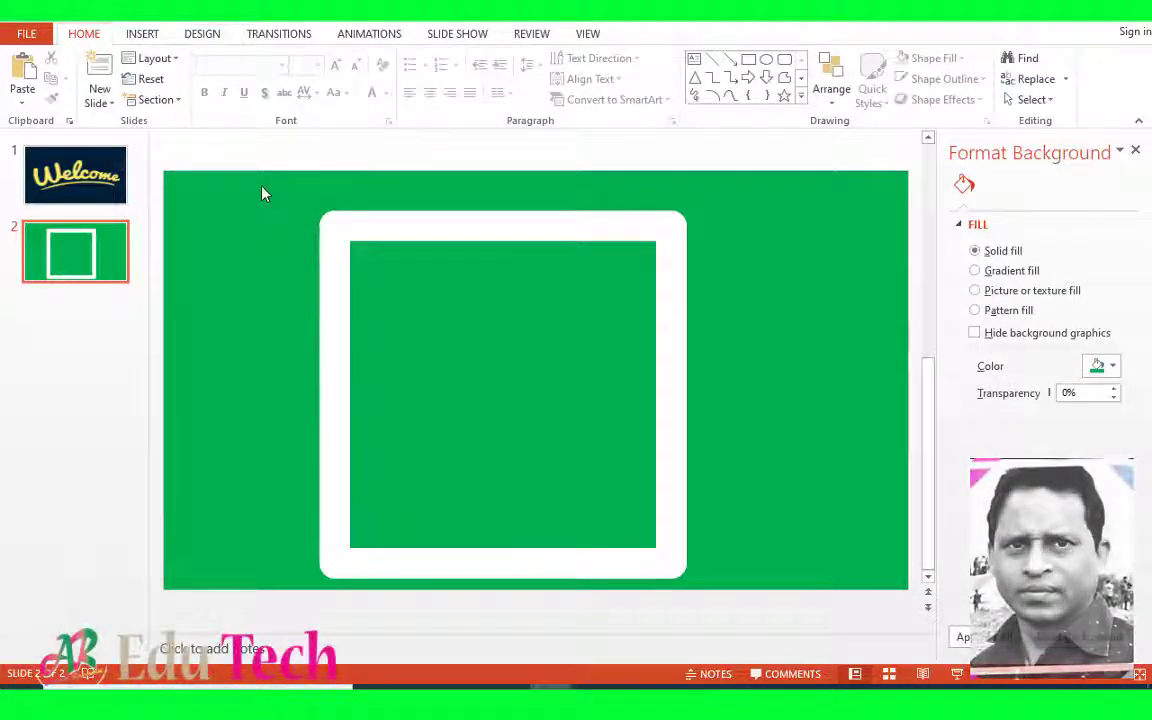
Select the whole square frame and nudge it up slightly with Ctrl+Up
left_click(334, 257)
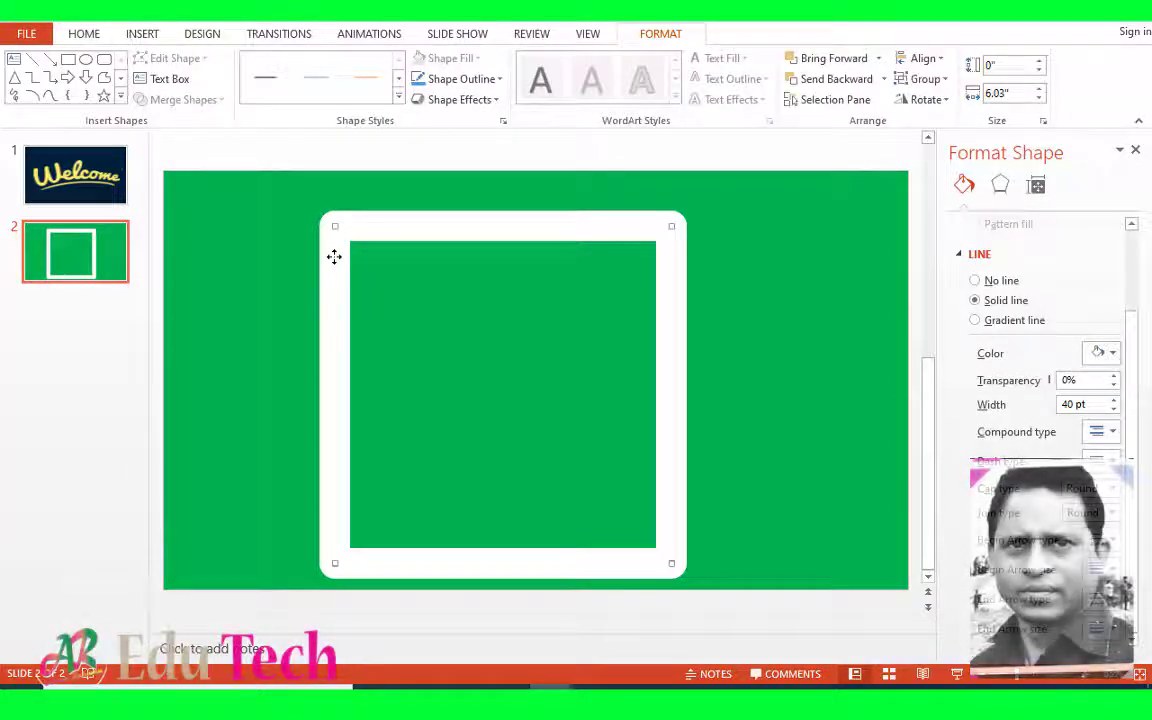
key("ctrl+Up")
key("ctrl+Up")
key("ctrl+Up")
key("ctrl+Up")
key("ctrl+Up")
key("ctrl+Up")
key("ctrl+Up")
key("ctrl+Up")
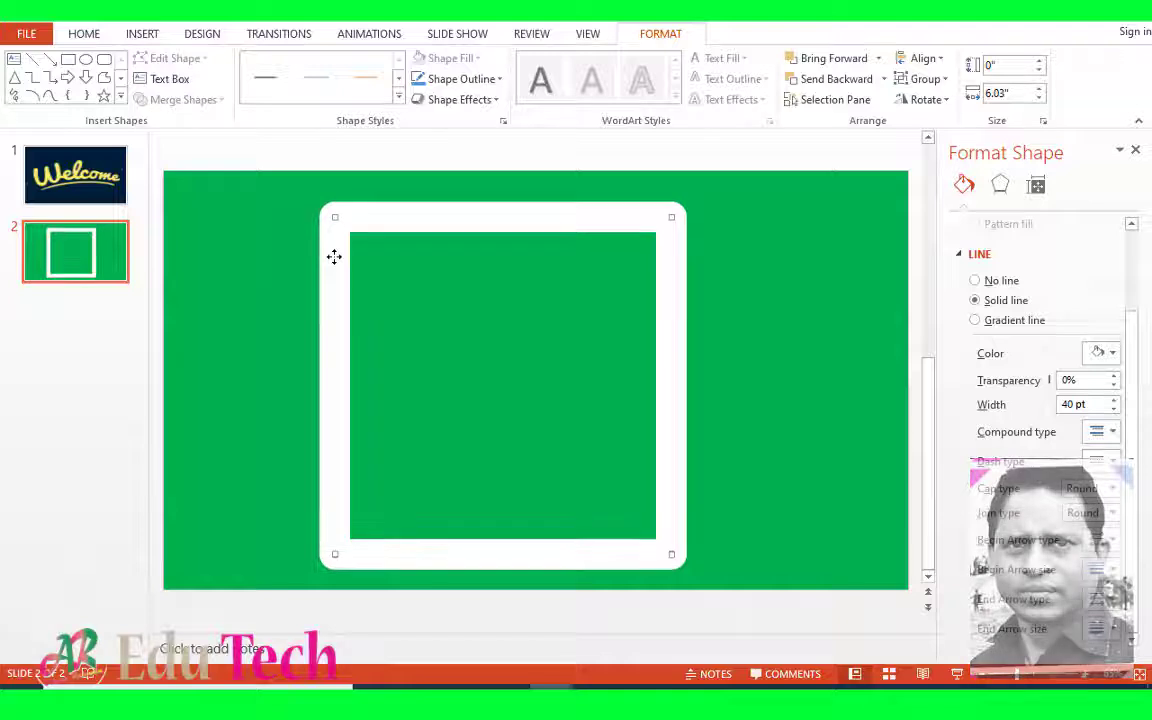
key("ctrl+Up")
key("ctrl+Up")
key("ctrl+Up")
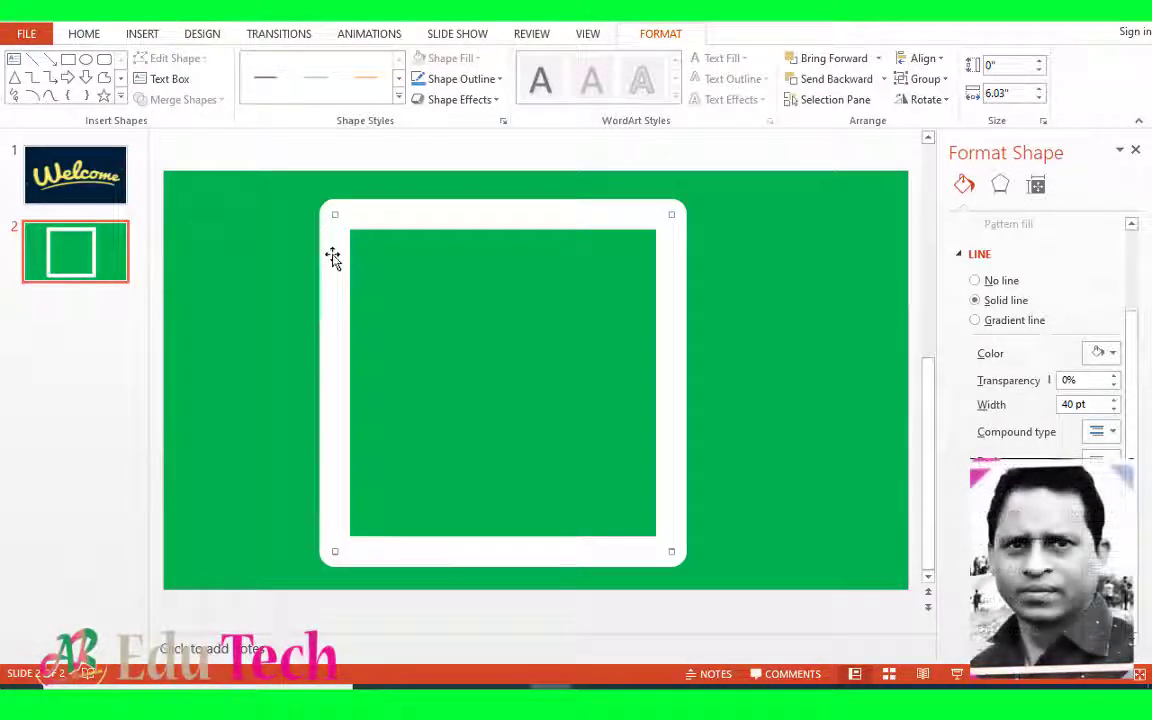
left_click(434, 330)
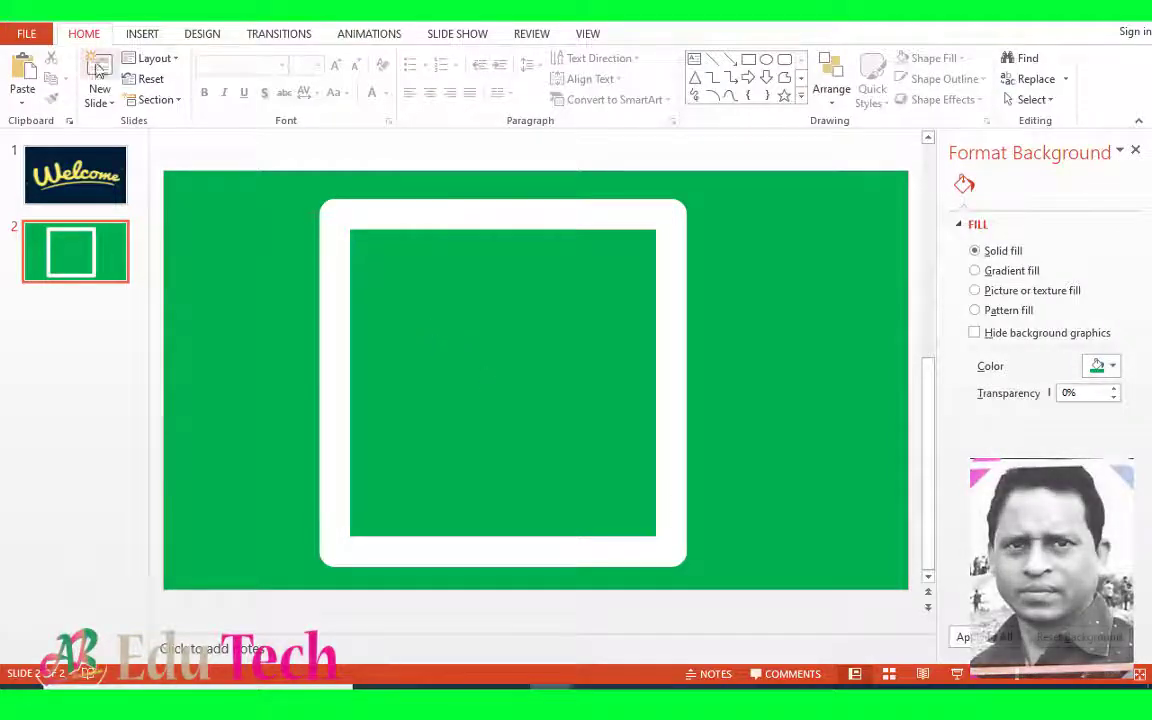
left_click(143, 34)
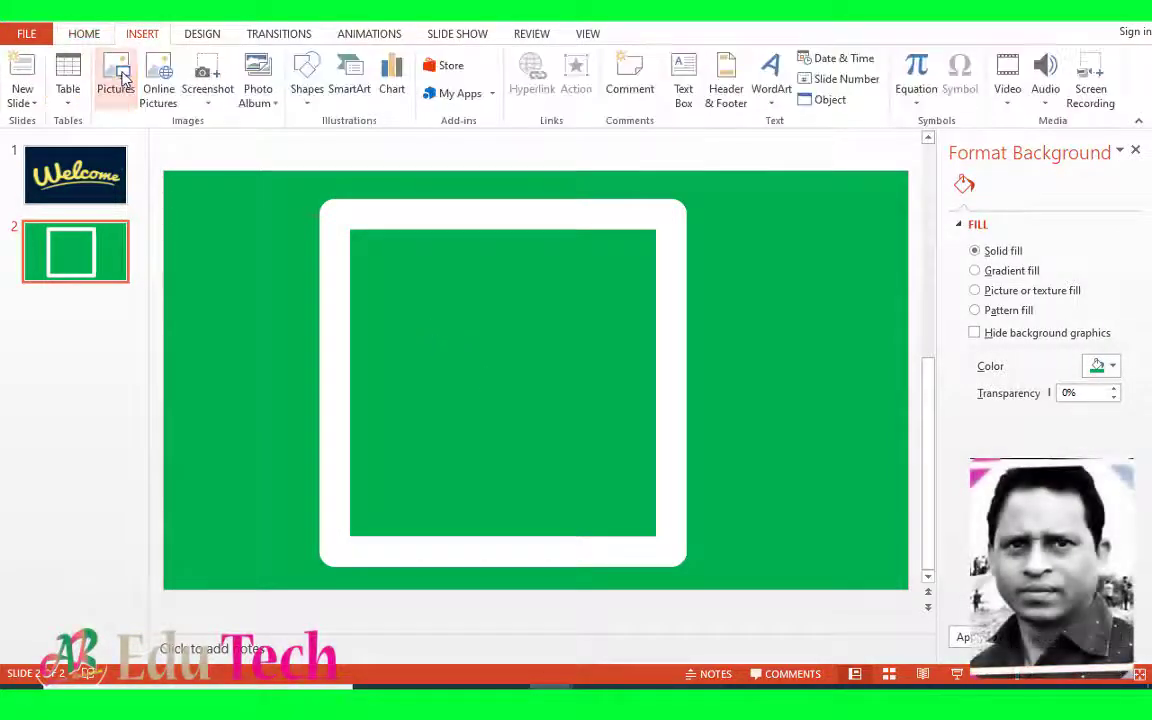
Insert the picture Header2_PowerPoint2019_DE.jpg onto the slide
left_click(108, 78)
mouse_move(563, 200)
left_mouse_down()
mouse_move(563, 345)
mouse_move(547, 183)
left_mouse_up()
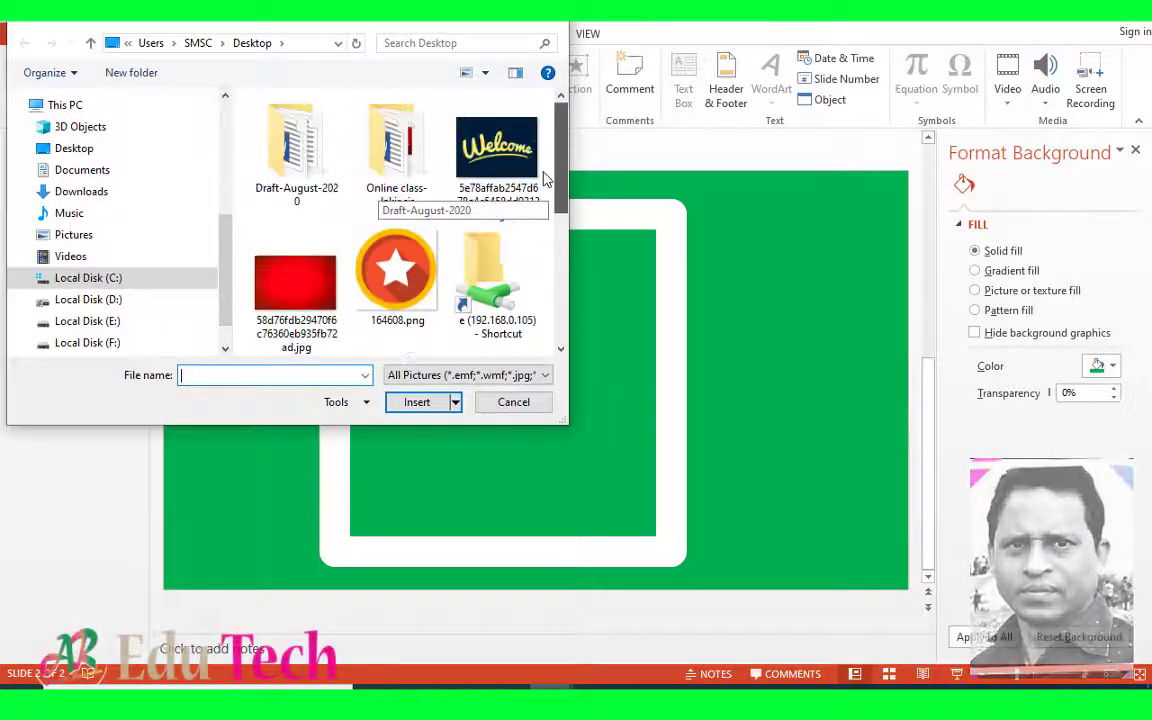
scroll(547, 180, "down", 2)
left_click(488, 198)
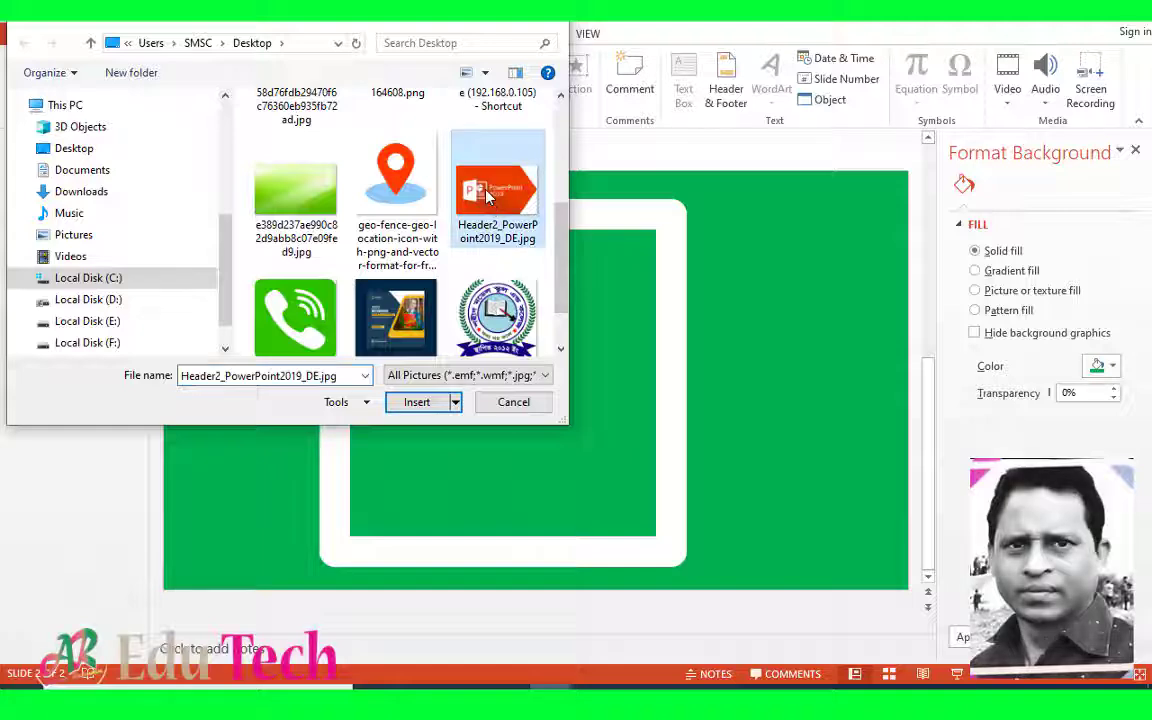
left_click(417, 403)
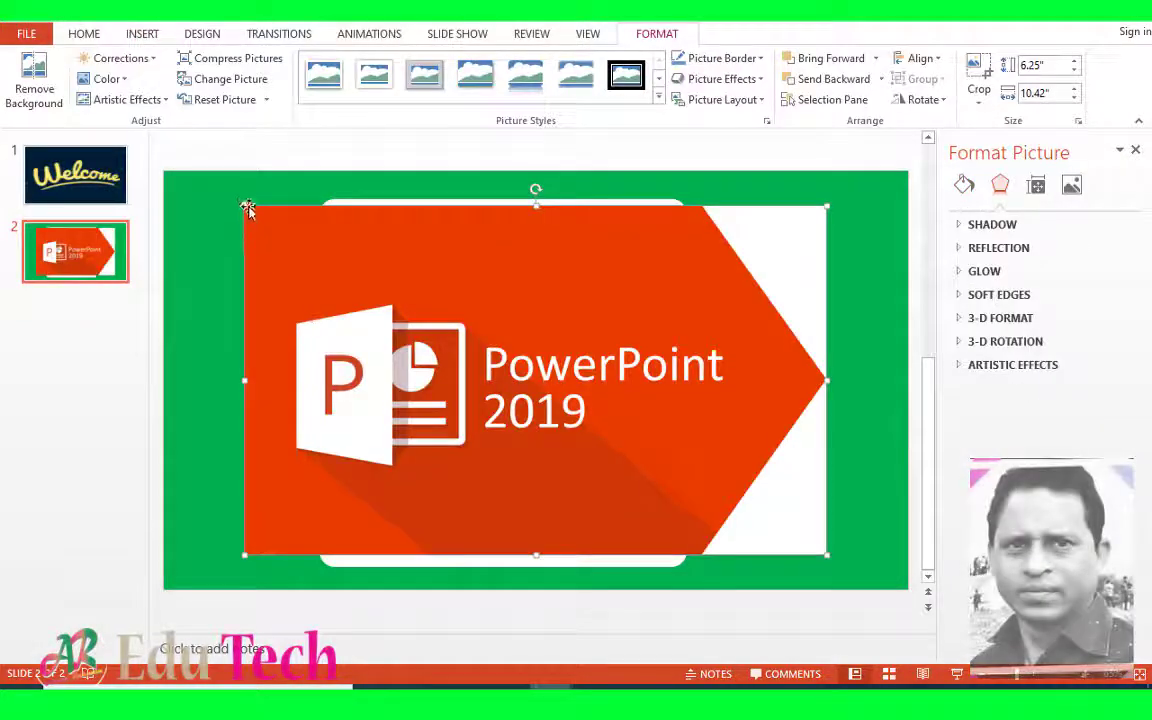
Shrink the picture and centre it inside the white frame
left_click_drag(243, 205, 560, 400)
mouse_move(639, 466)
left_mouse_down()
mouse_move(455, 373)
mouse_move(470, 373)
mouse_move(447, 375)
left_mouse_up()
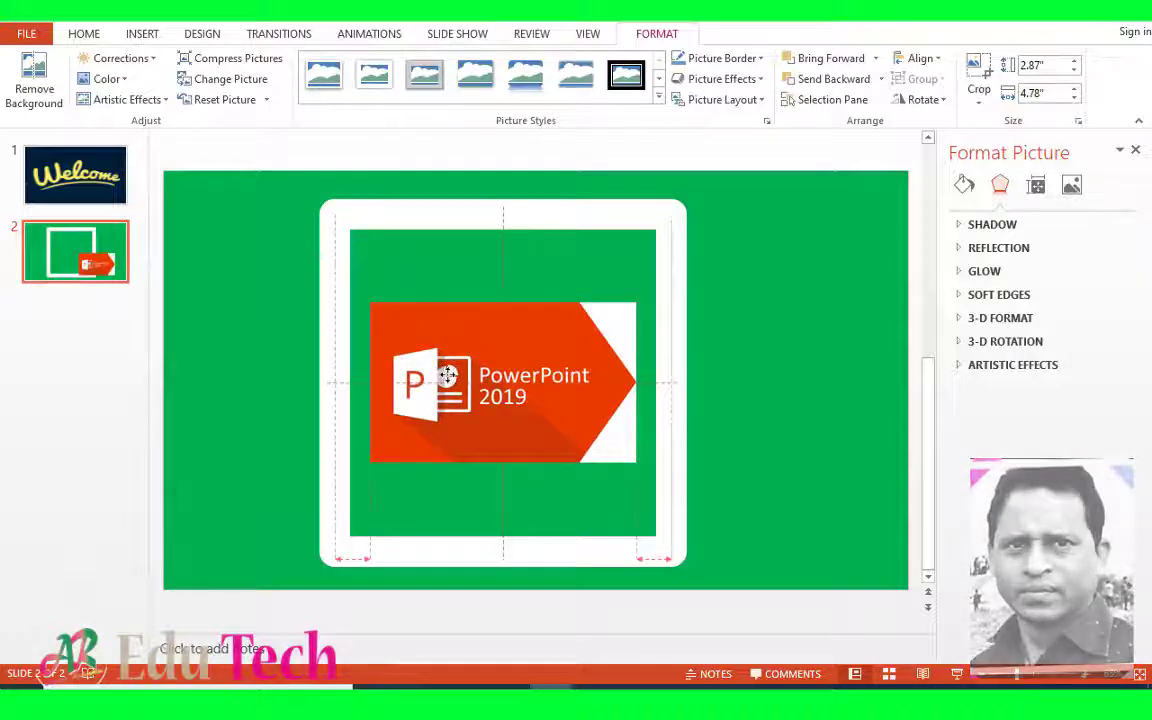
mouse_move(531, 389)
left_mouse_down()
mouse_move(522, 375)
mouse_move(527, 383)
left_mouse_up()
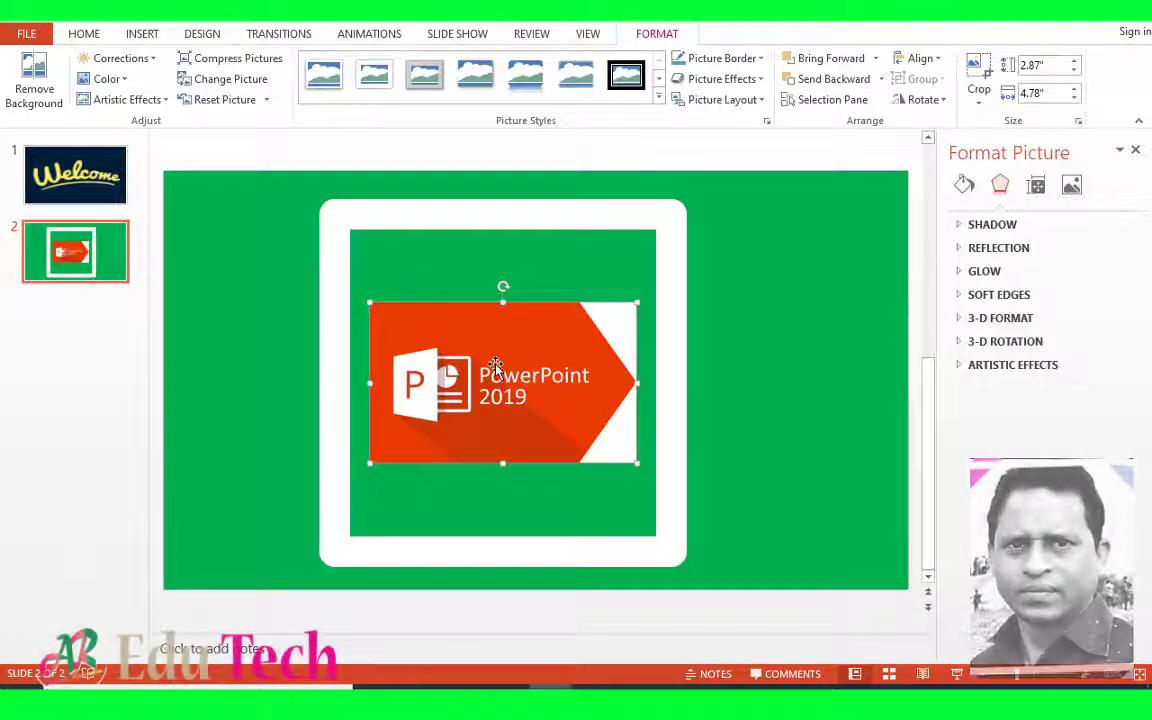
left_click(374, 213)
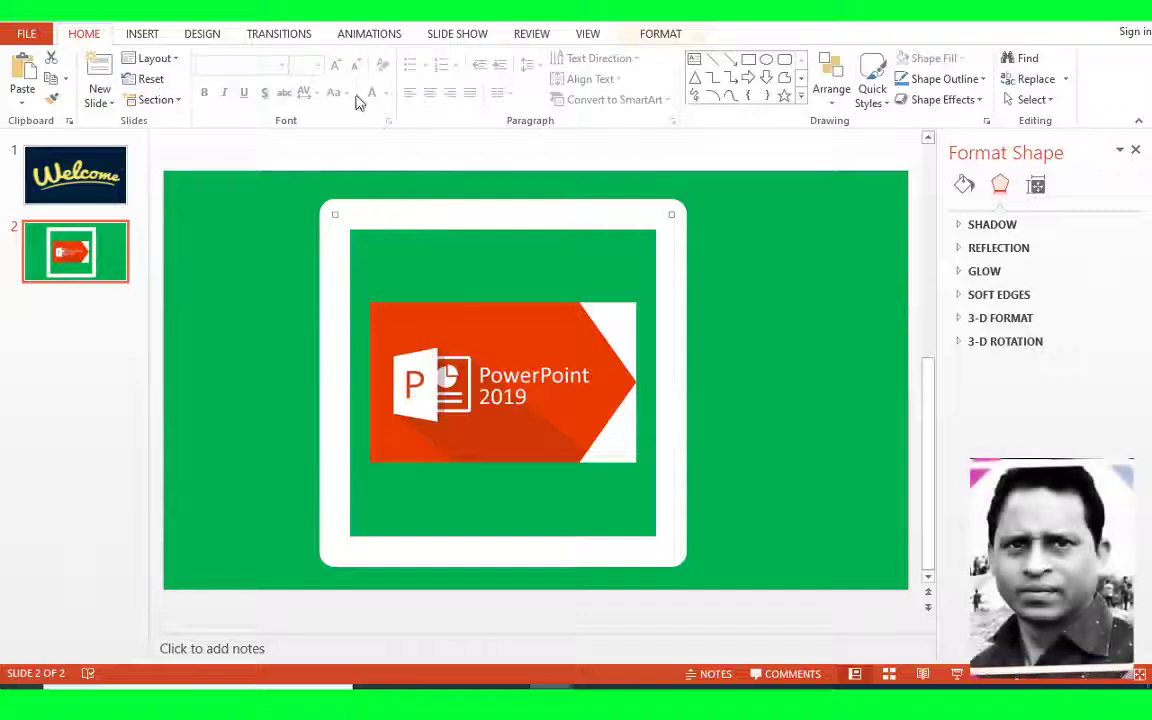
Give the frame Wipe entrance animations from the left and from the top
left_click(361, 36)
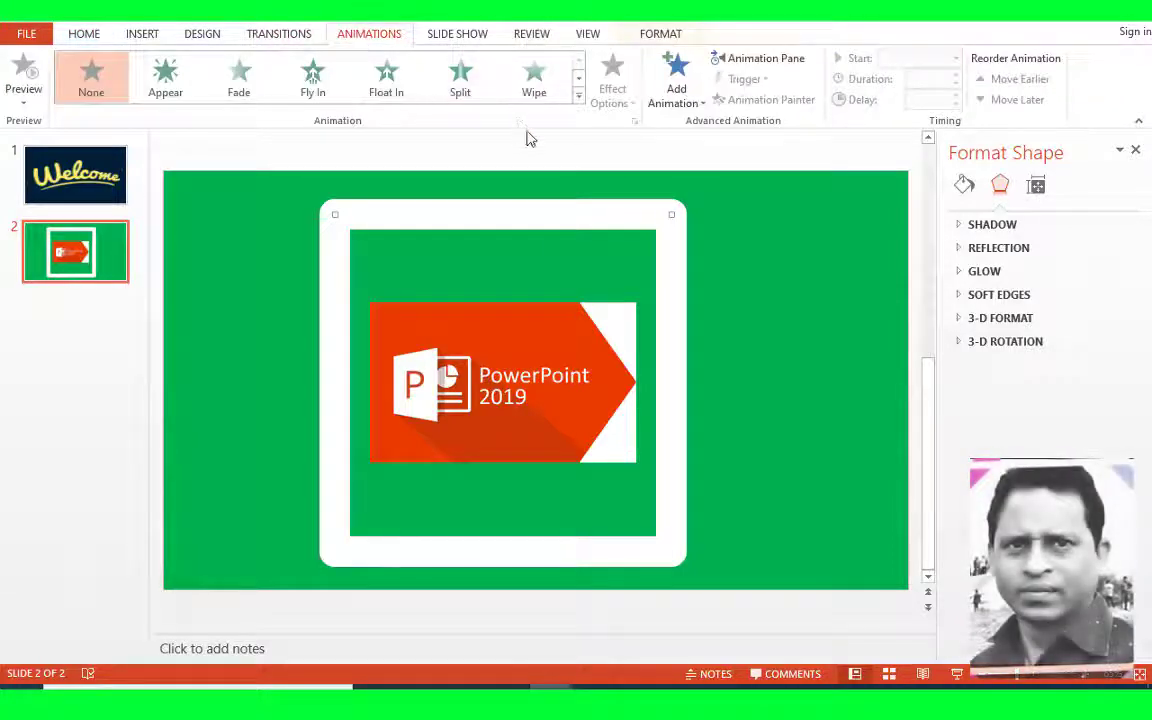
left_click(534, 85)
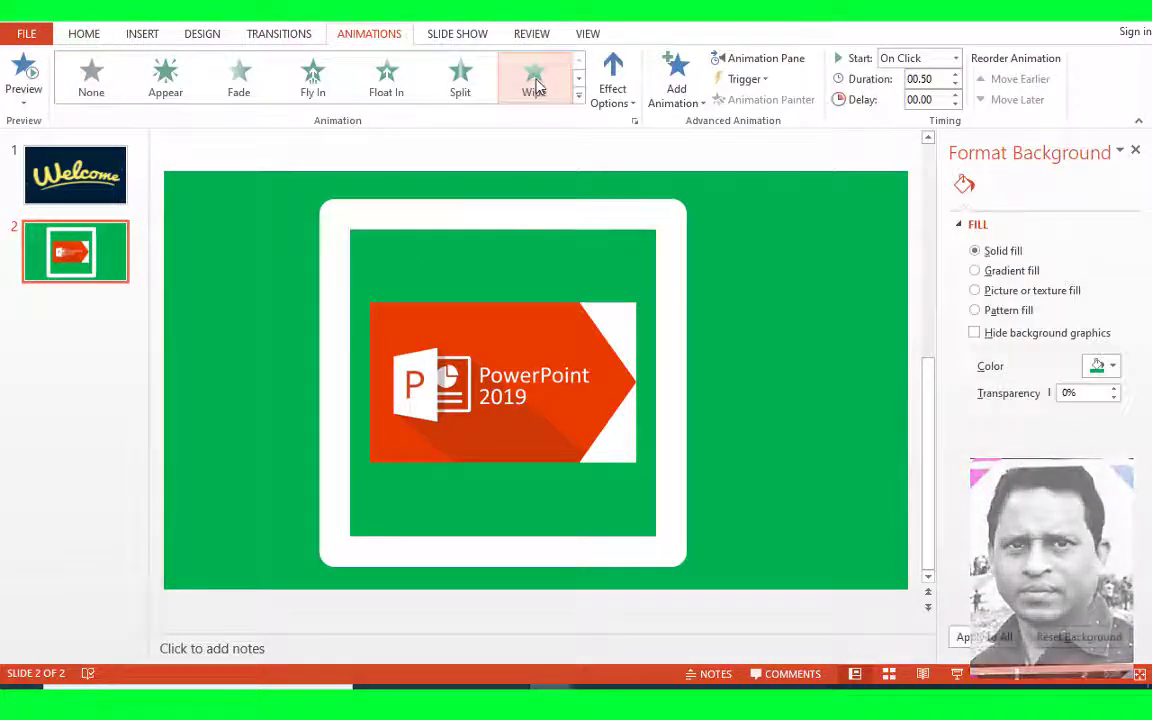
left_click(622, 98)
left_click(650, 194)
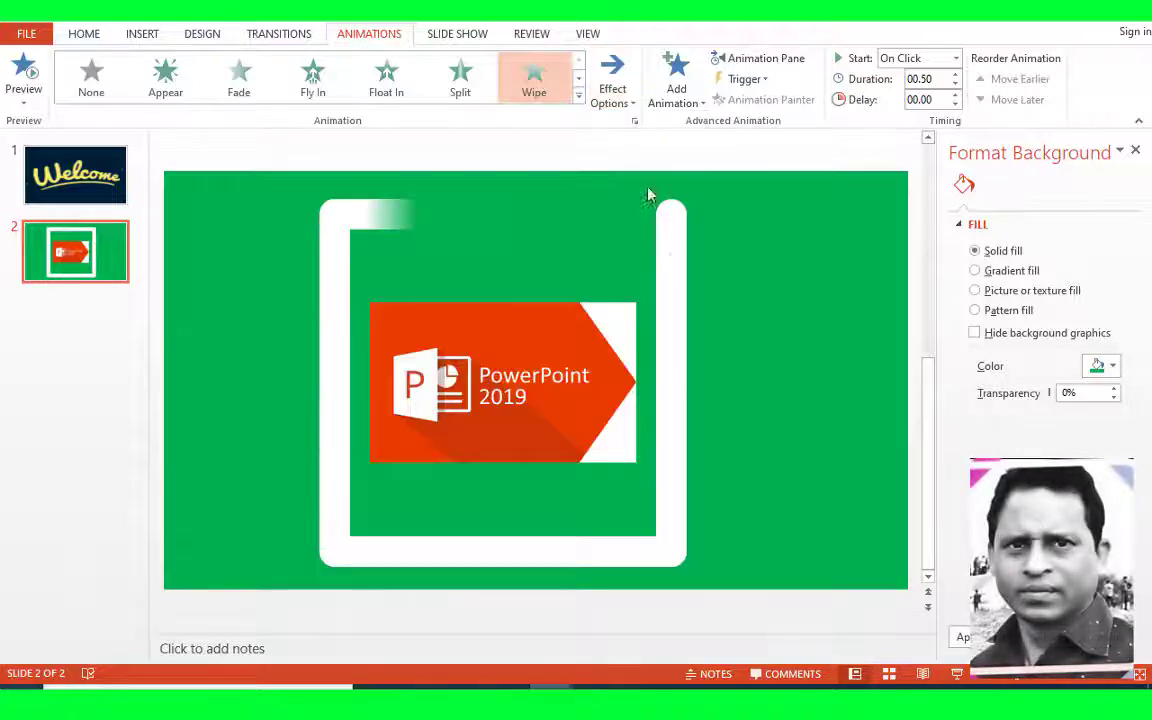
left_click(675, 343)
left_click(534, 75)
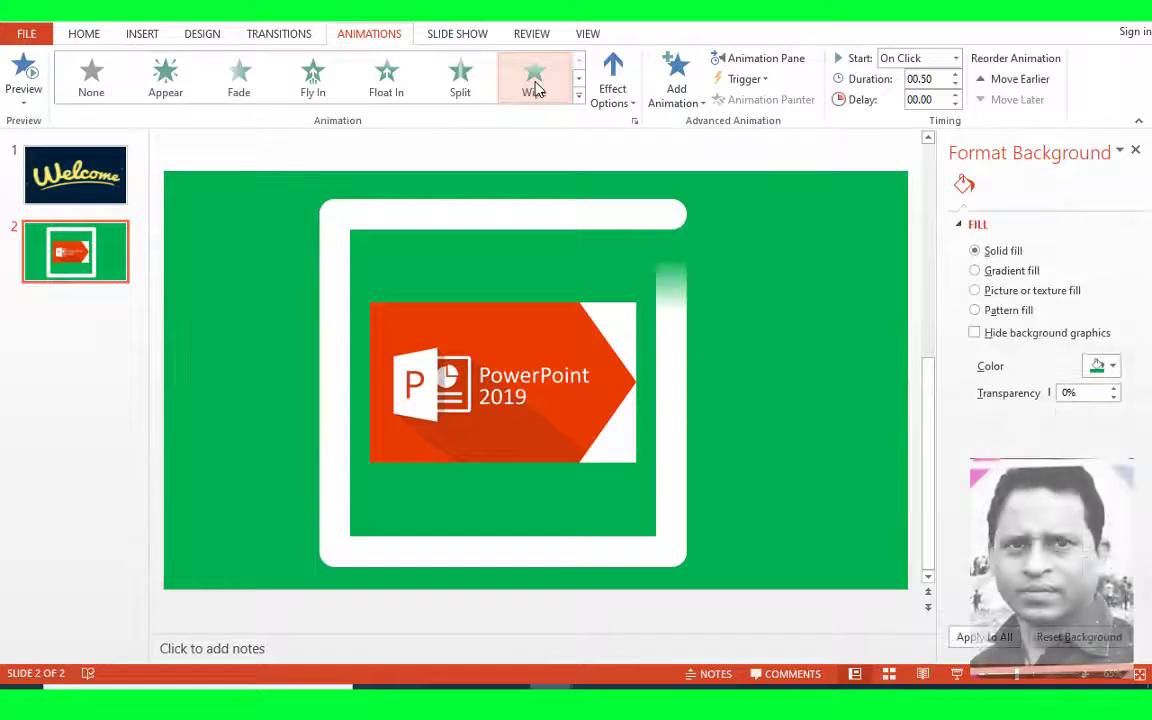
left_click(612, 98)
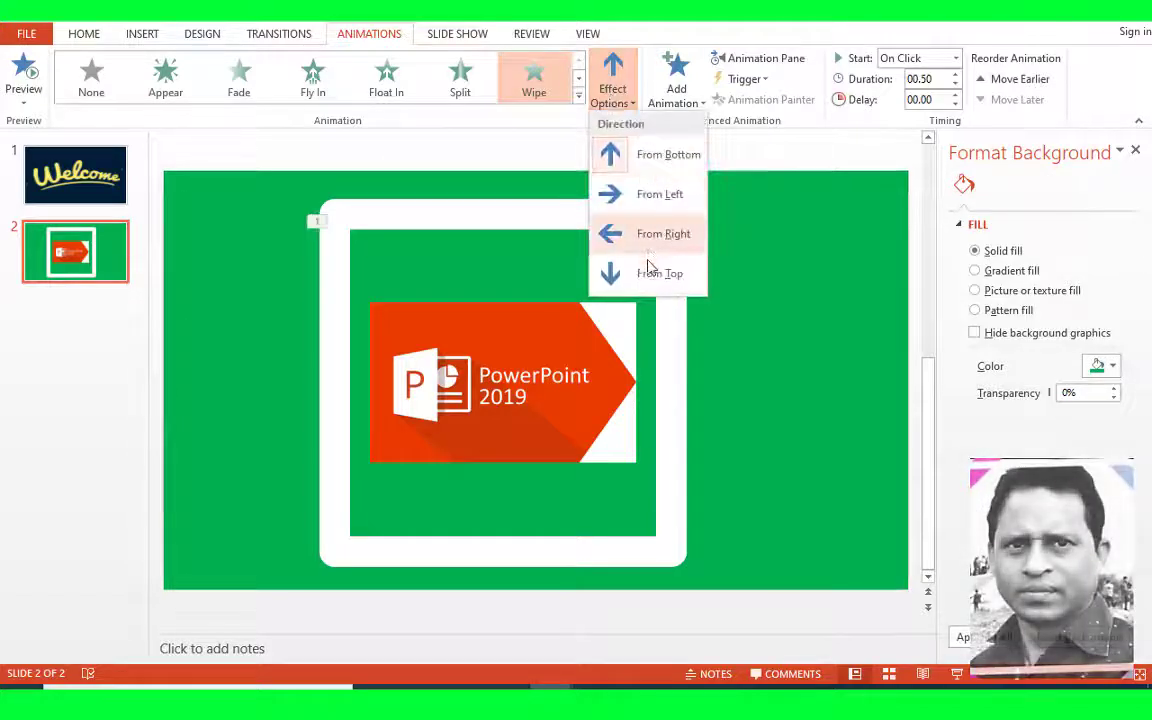
left_click(646, 273)
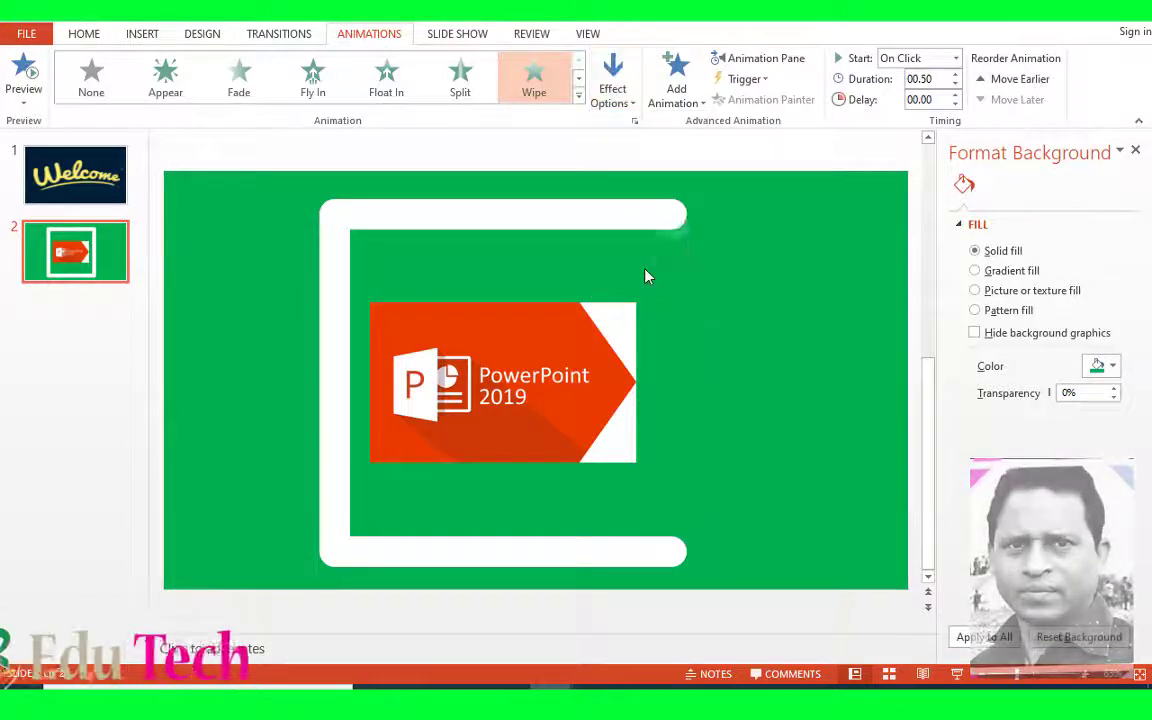
Add two more Wipe animations to the frame, one wiping from the right
left_click(495, 563)
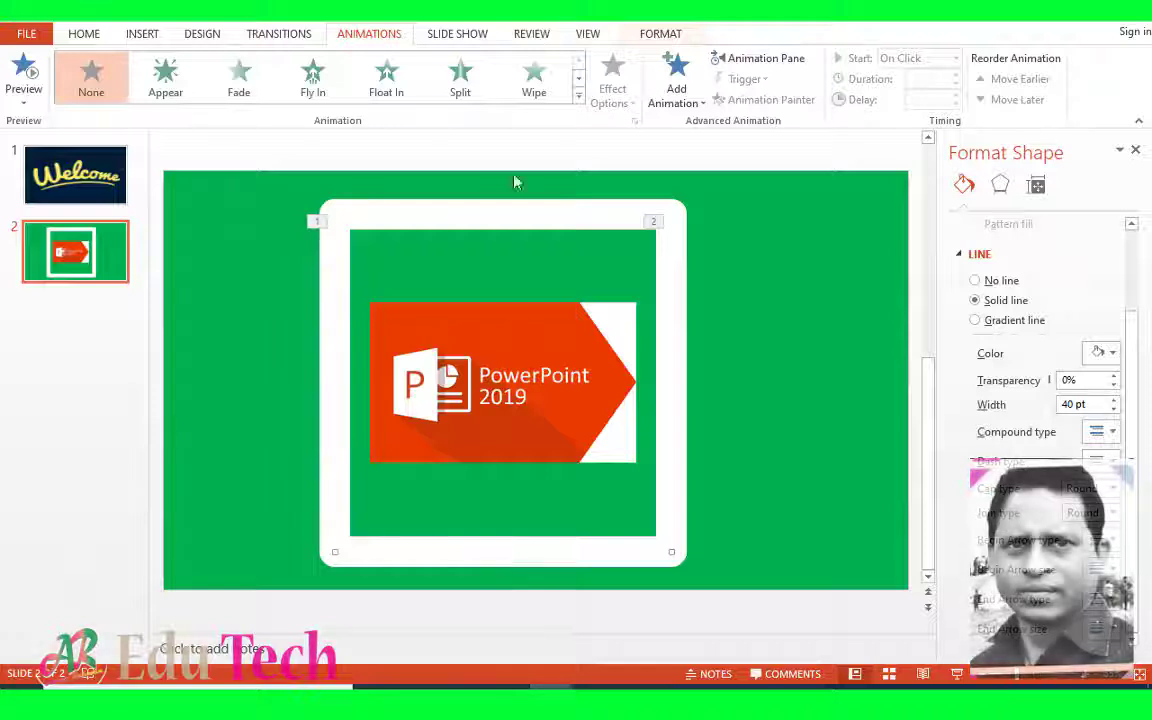
left_click(536, 82)
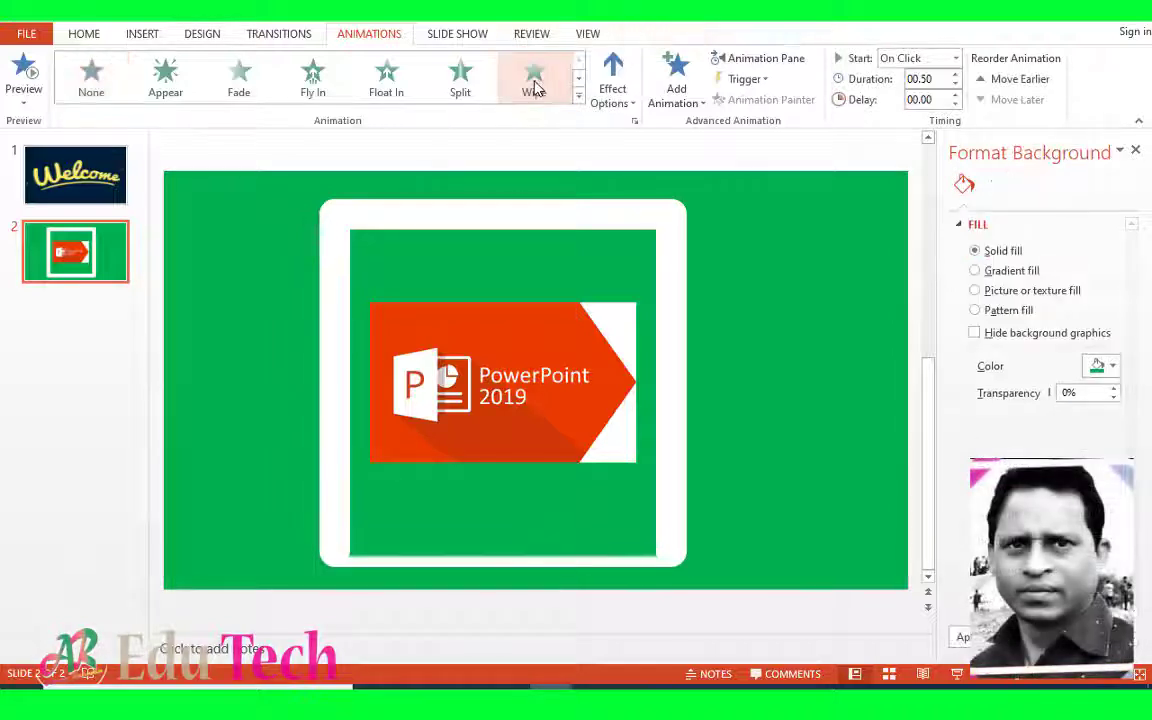
left_click(612, 78)
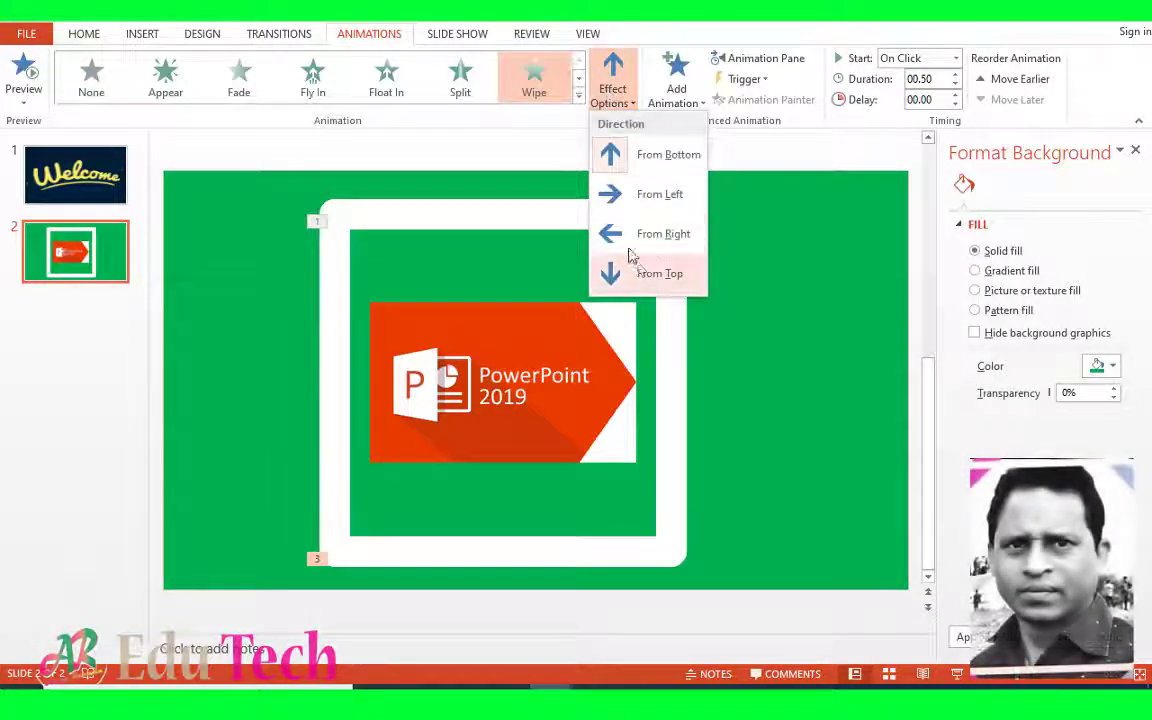
left_click(662, 233)
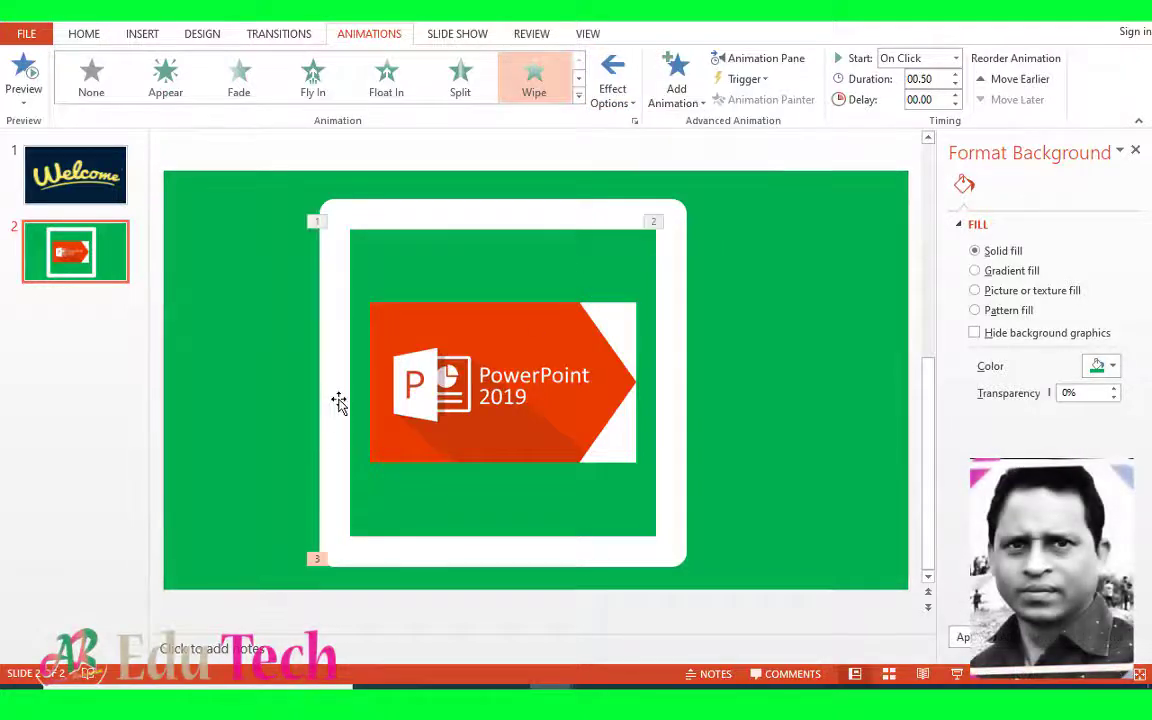
left_click(544, 90)
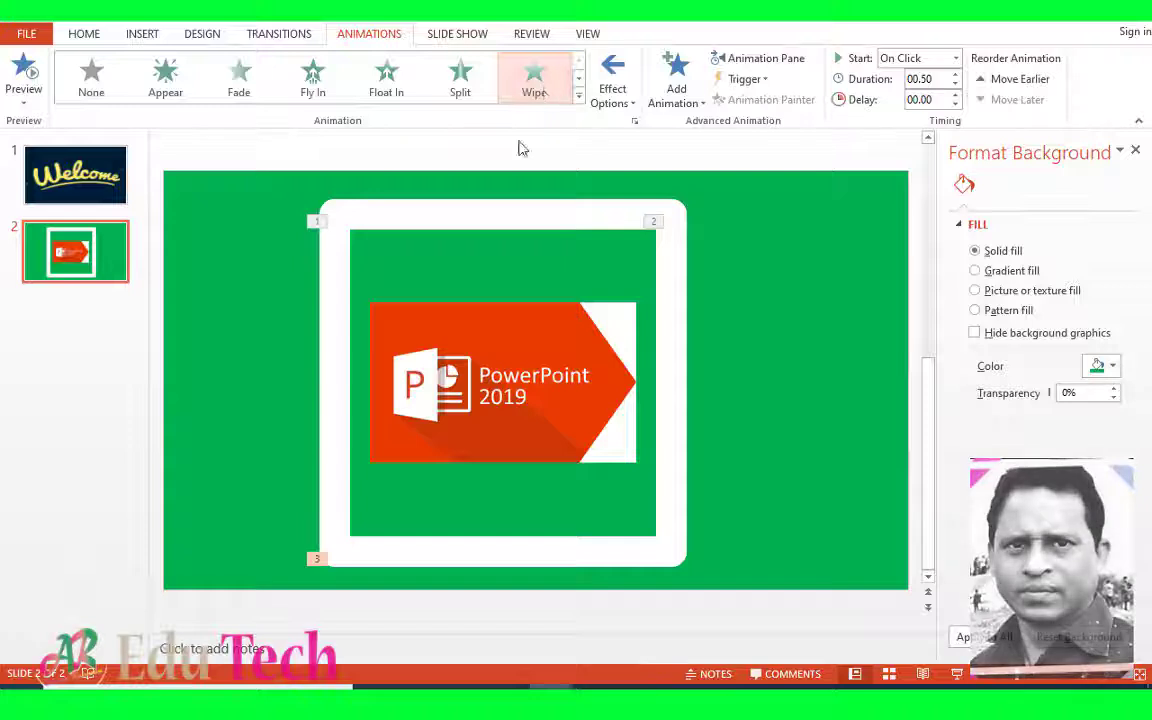
left_click(340, 349)
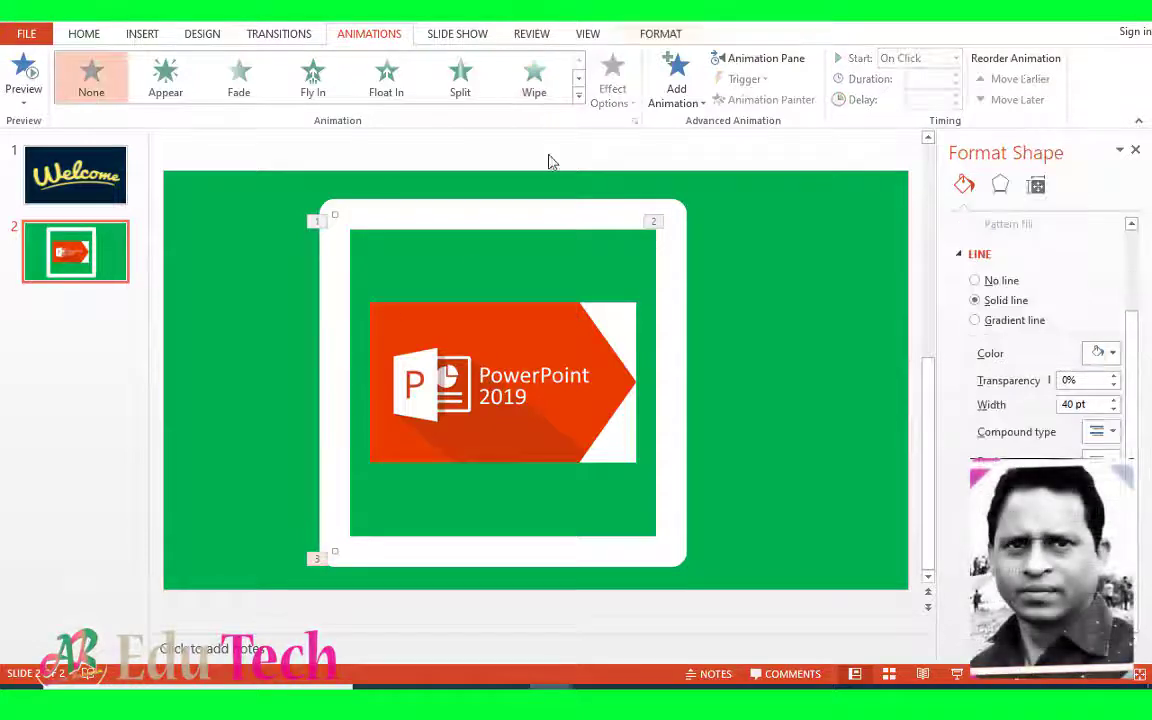
left_click(535, 90)
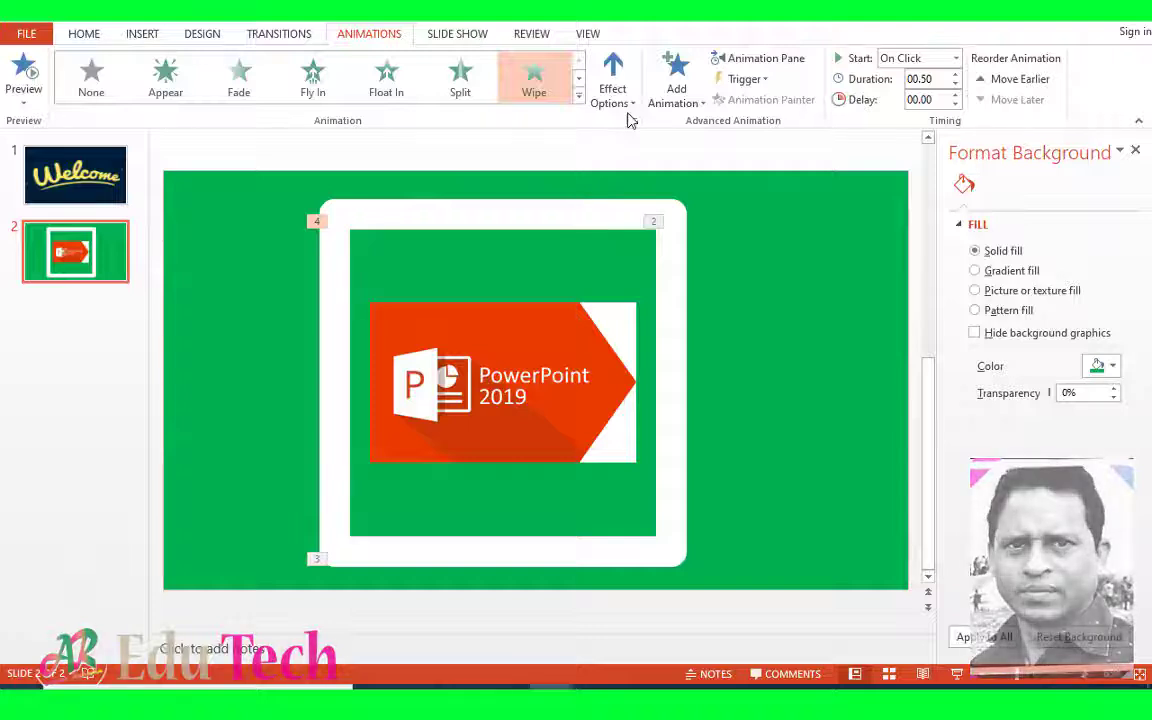
left_click(546, 381)
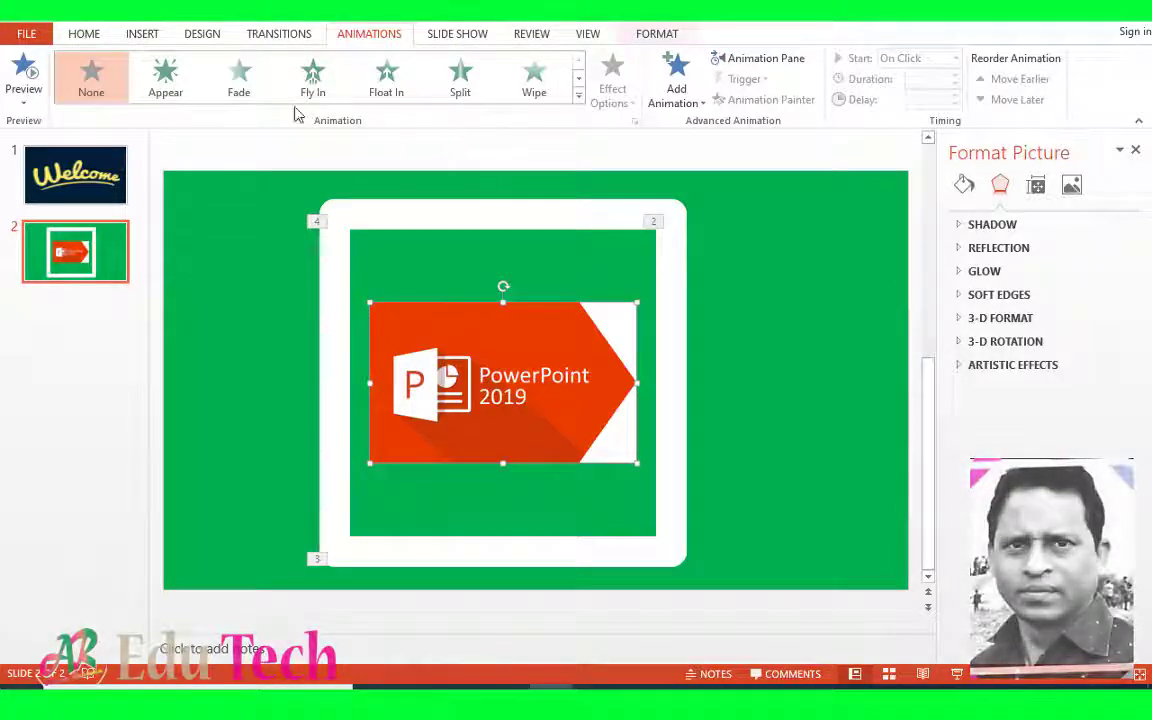
Give the PowerPoint 2019 picture a Fade entrance lasting 01.75 seconds
left_click(240, 78)
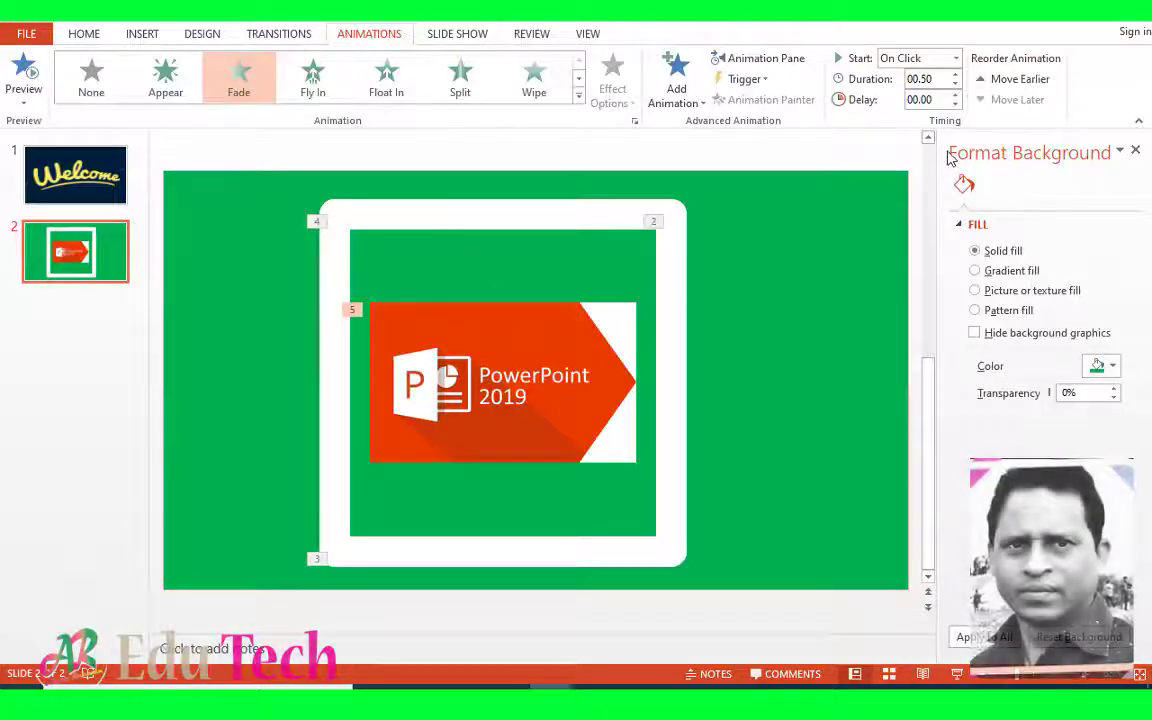
left_click(606, 378)
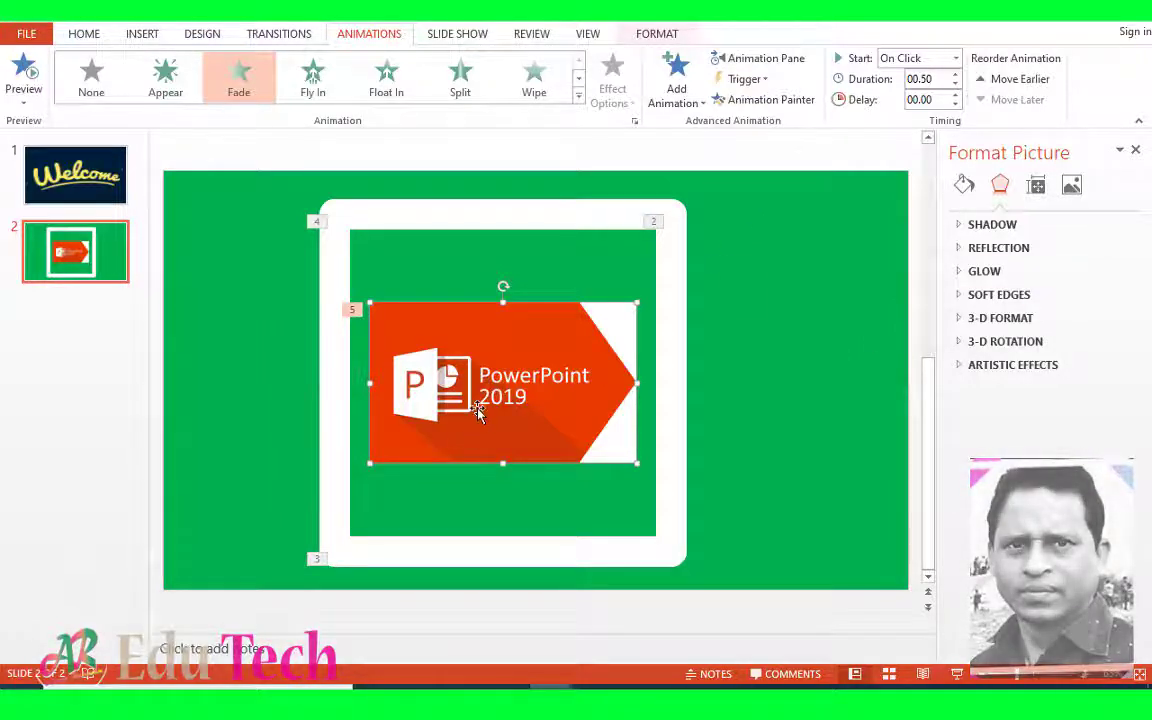
left_click(329, 360)
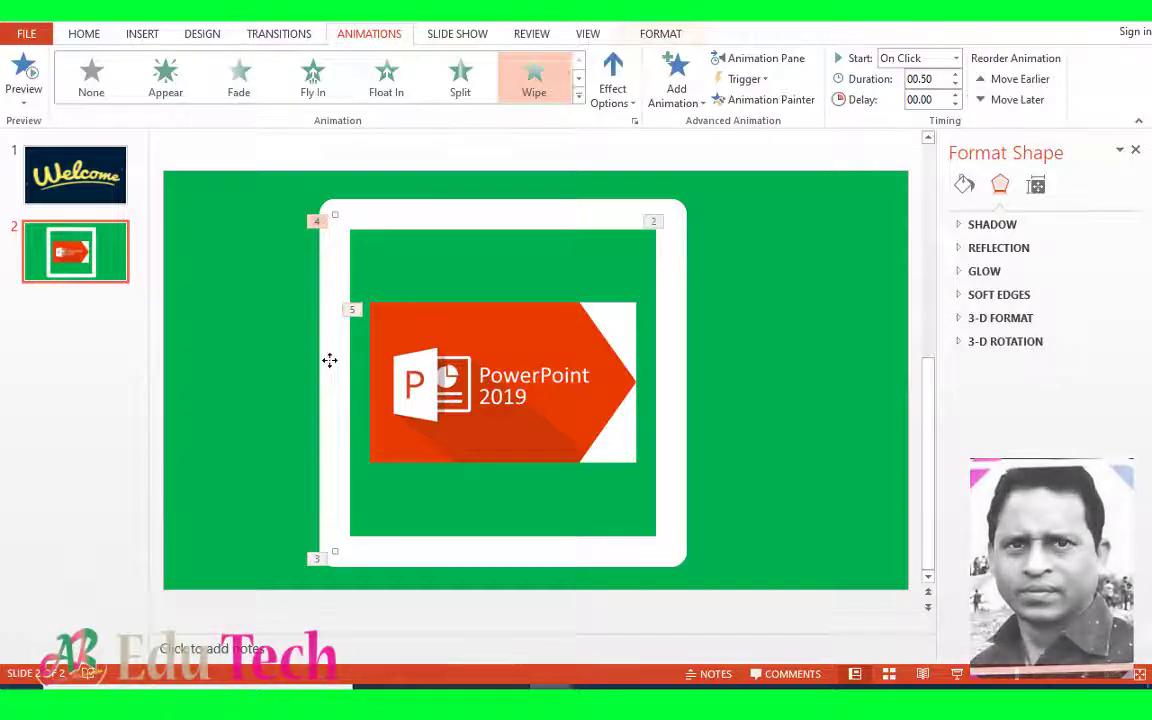
left_click(545, 362)
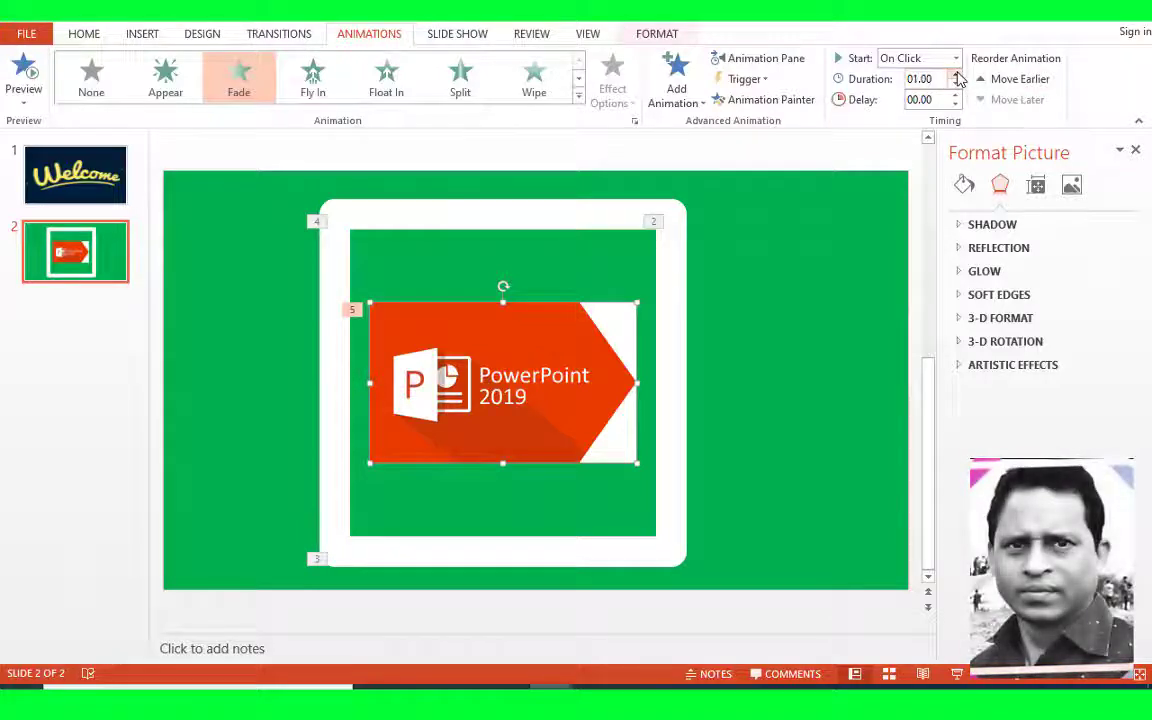
Set each of the frame's four Wipe animations to last 01.25 seconds
left_click(597, 223)
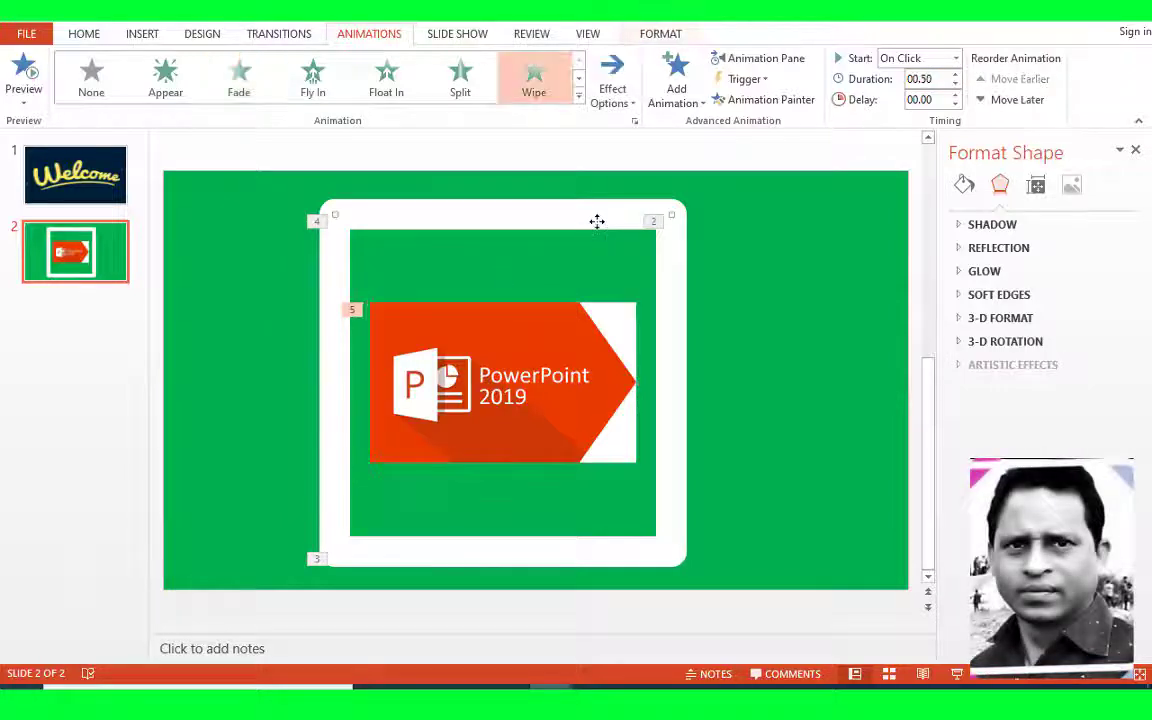
left_click(955, 85)
left_click(668, 318)
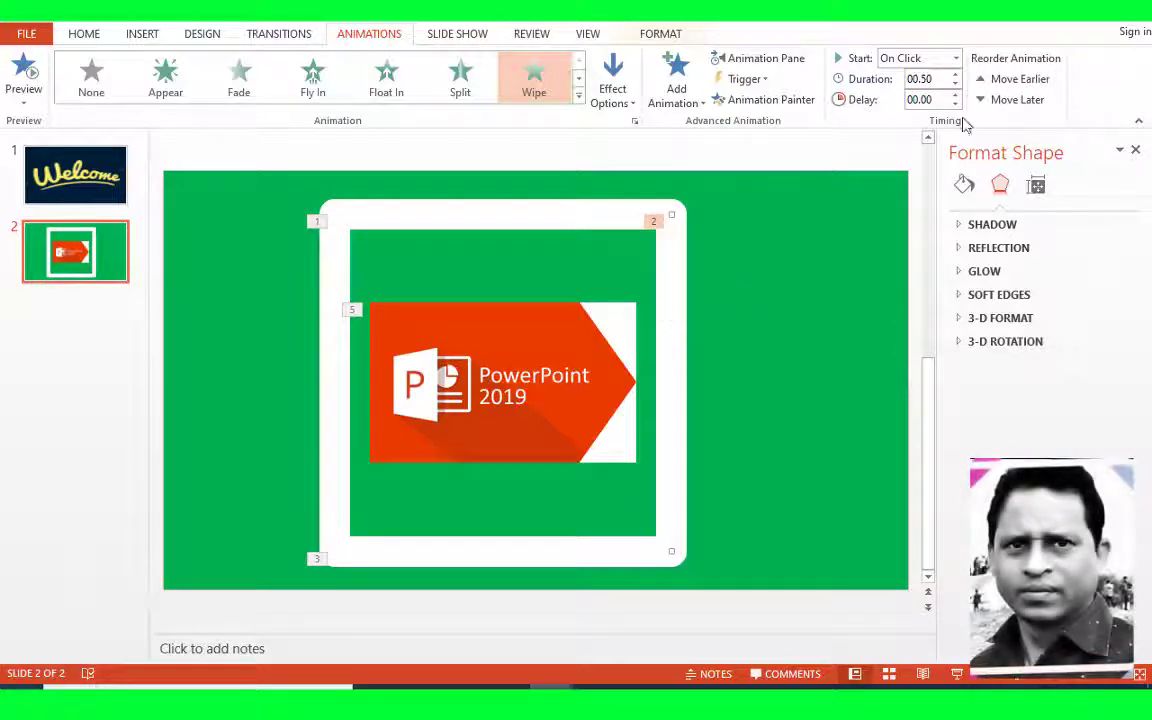
left_click(955, 75)
left_click(955, 75)
left_click(955, 75)
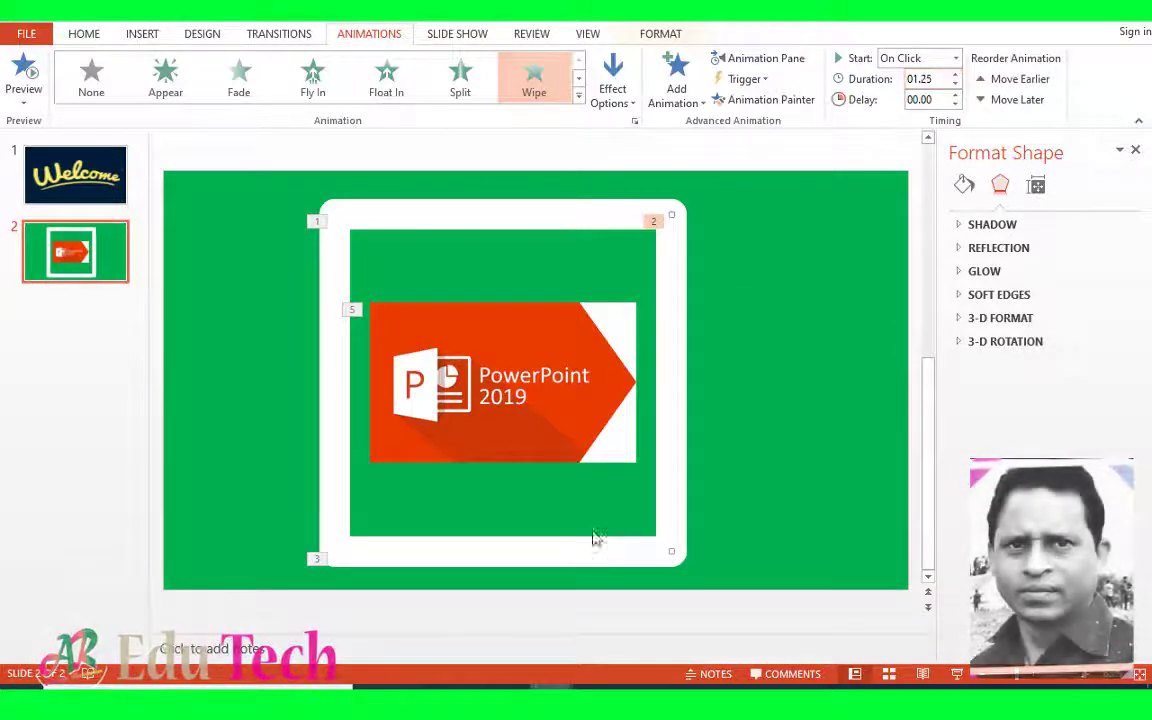
left_click(584, 553)
left_click(955, 75)
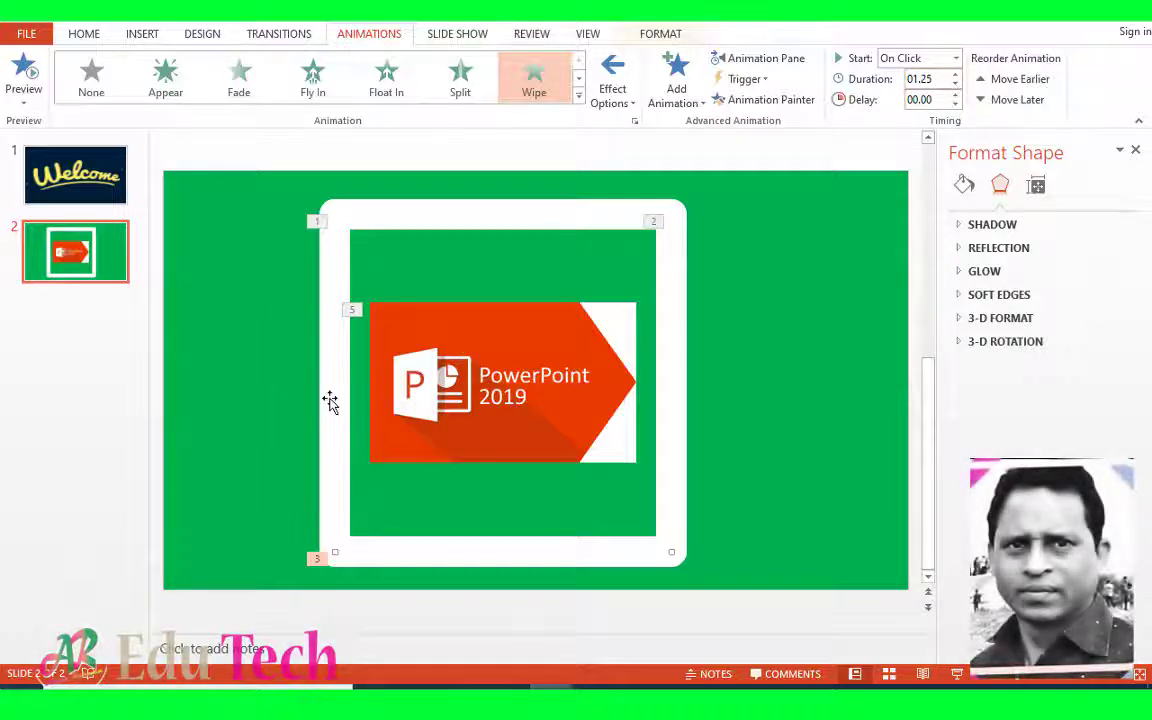
left_click(316, 220)
double_click(955, 76)
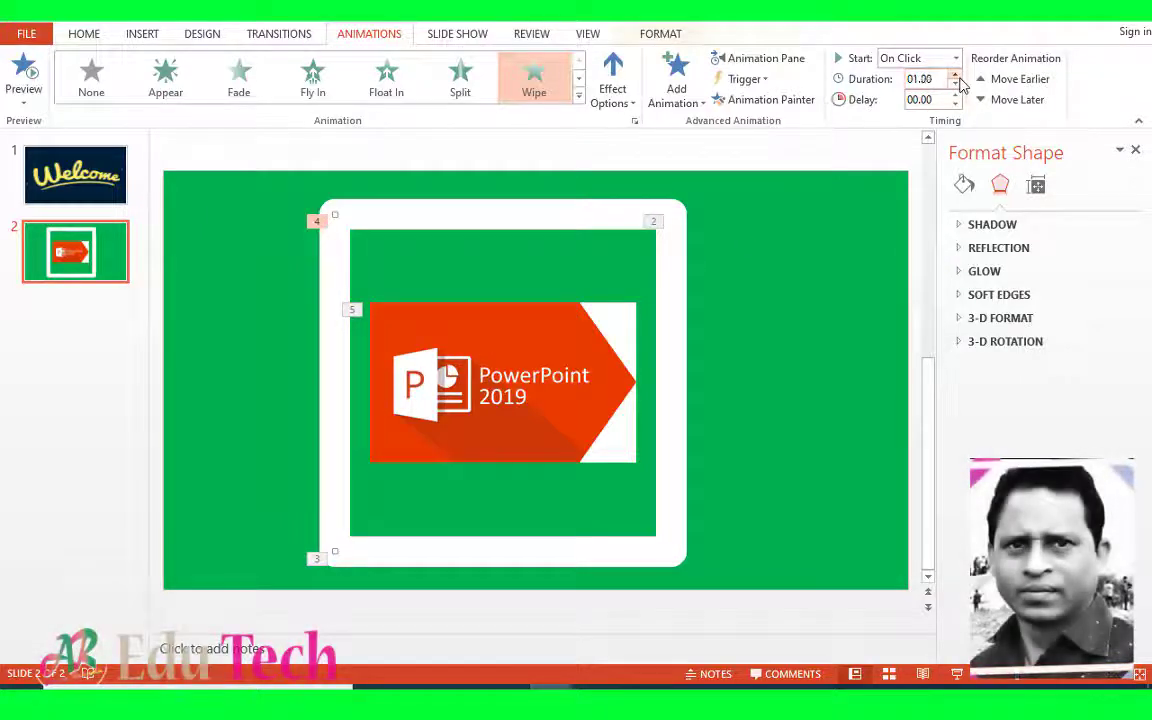
Set the picture's Fade entrance duration to 02.00 seconds
left_click(516, 400)
double_click(955, 75)
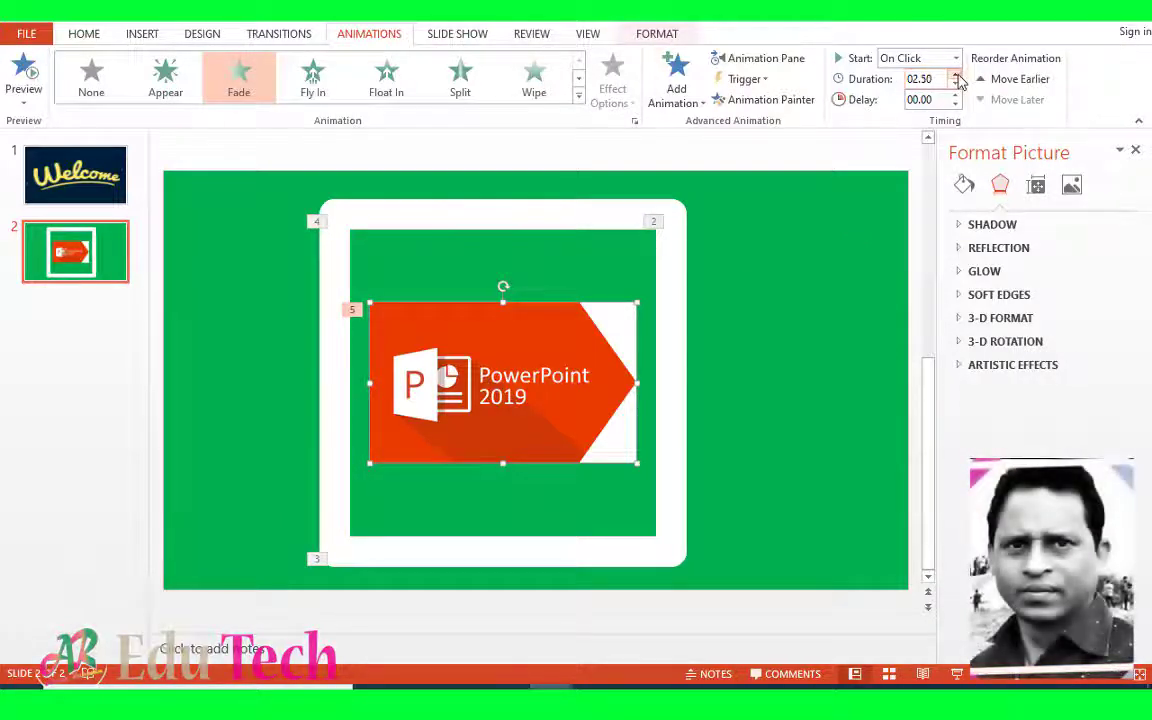
left_click(957, 86)
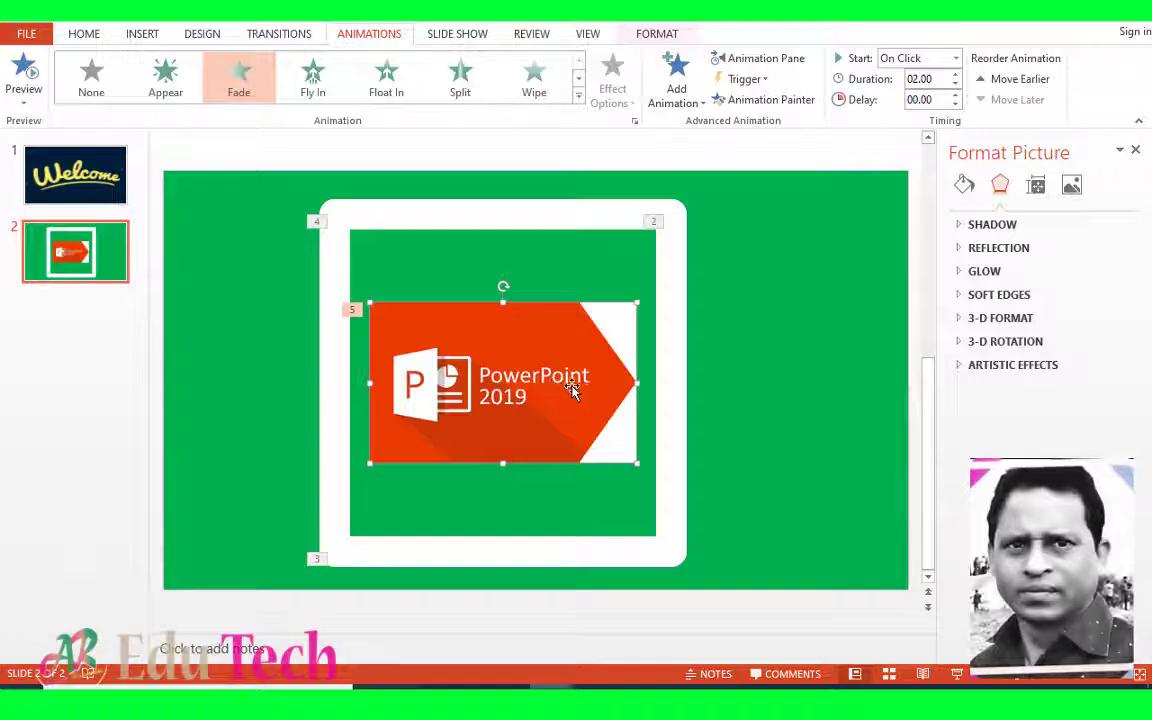
Add a Fade exit animation to the picture lasting 01.25 seconds
left_click(687, 114)
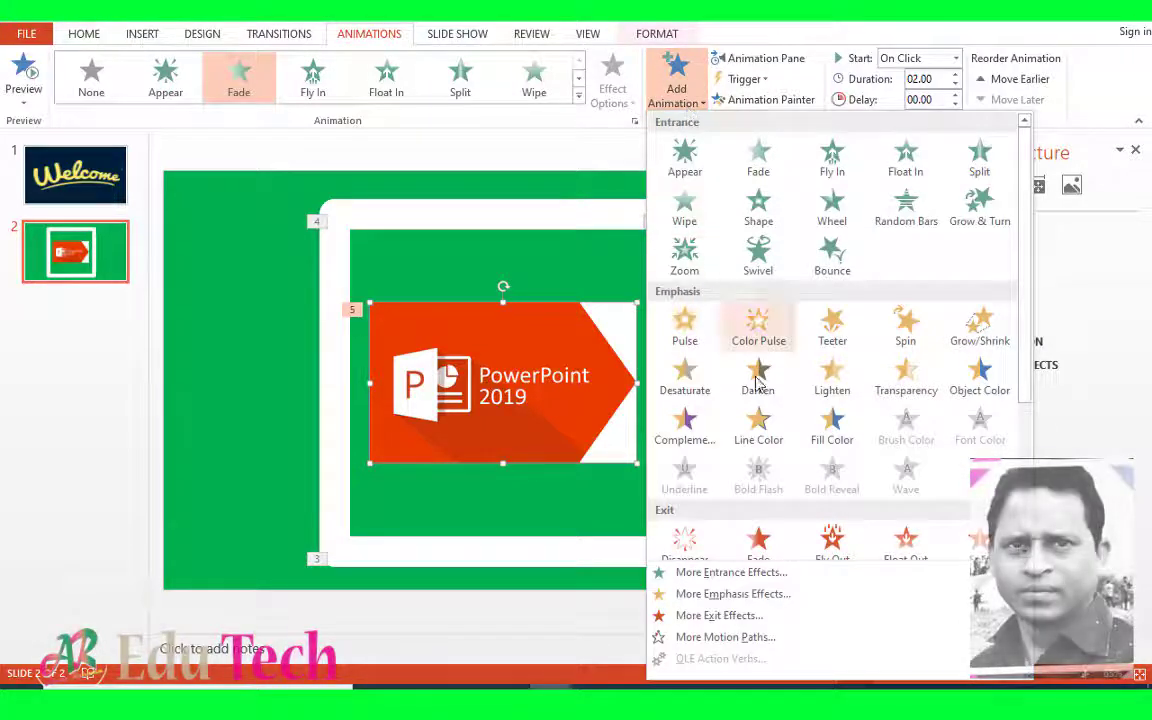
scroll(790, 450, "down", 3)
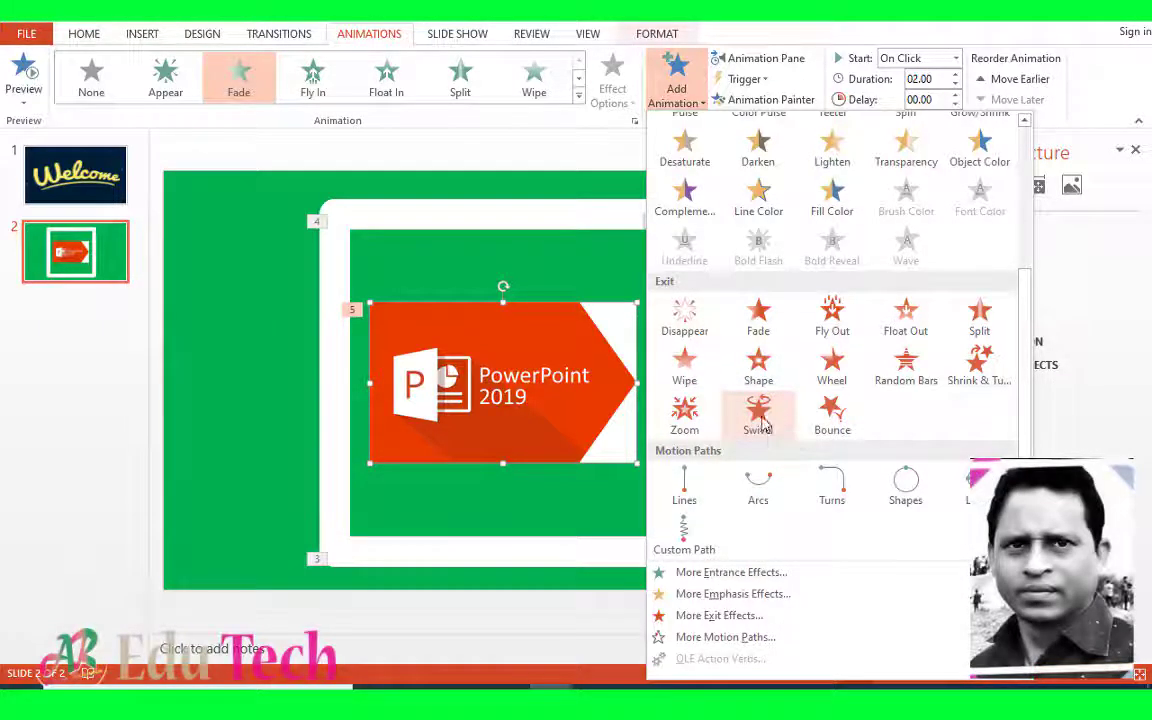
left_click(760, 318)
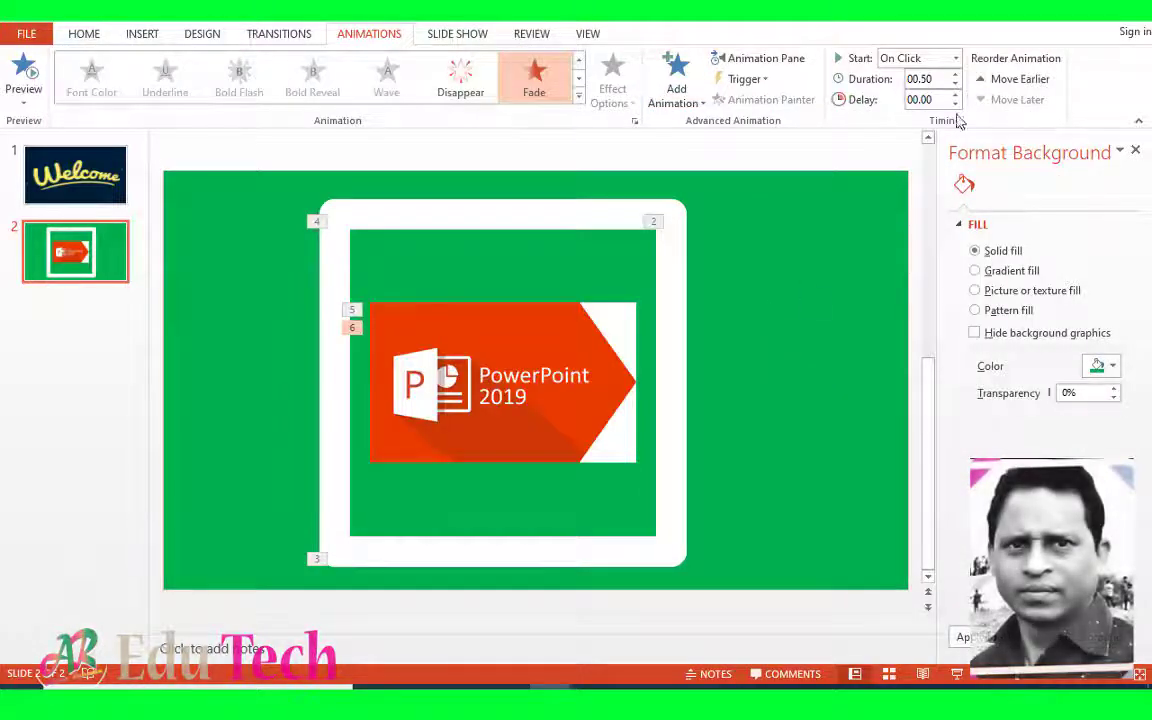
left_click(956, 75)
left_click(956, 75)
left_click(956, 75)
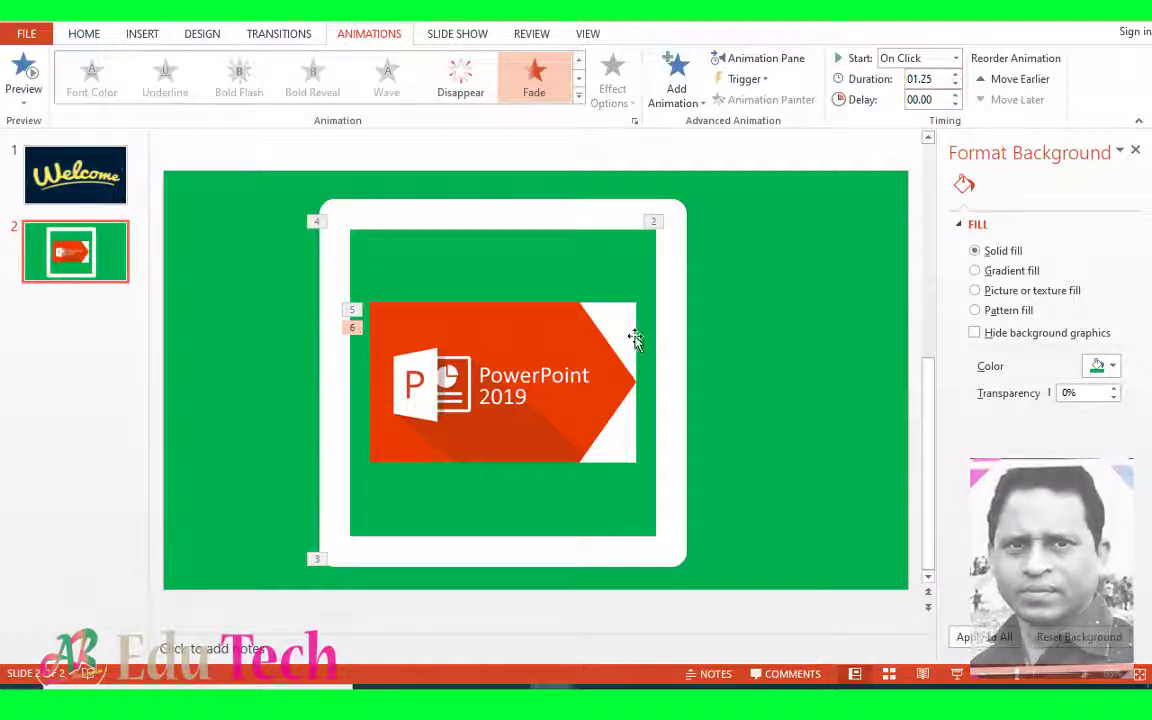
left_click(335, 397)
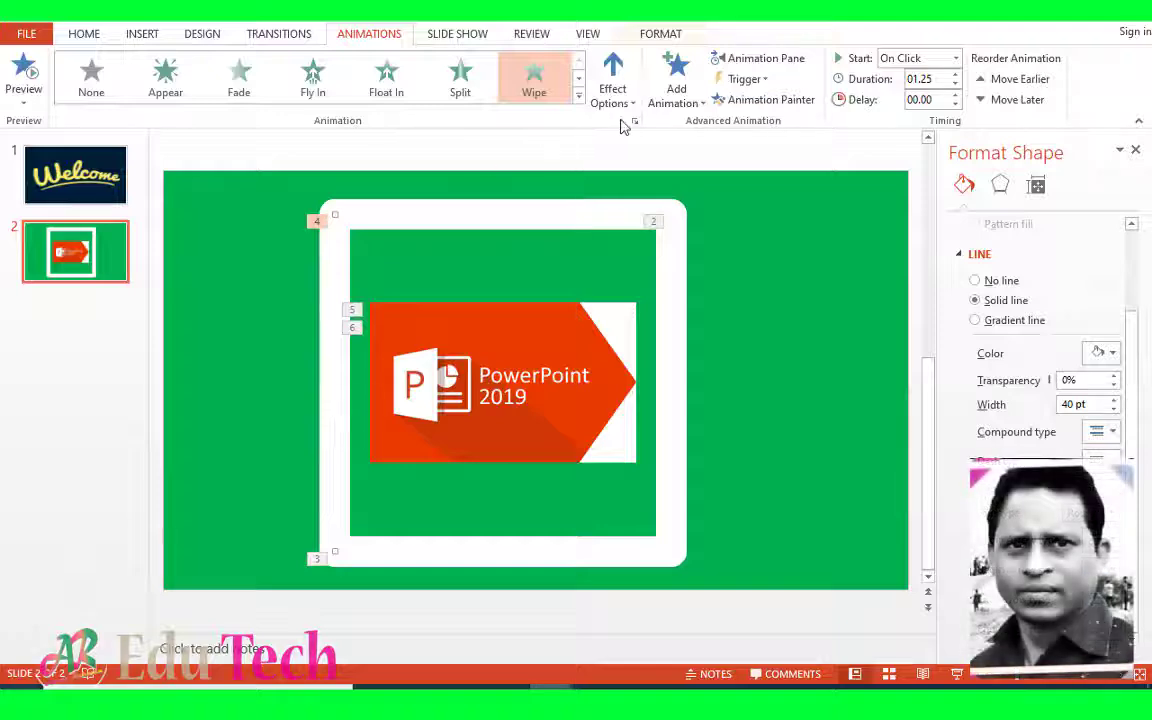
Add a Wipe exit effect to the selected frame line, wiping From Top
left_click(676, 80)
scroll(740, 450, "down", 3)
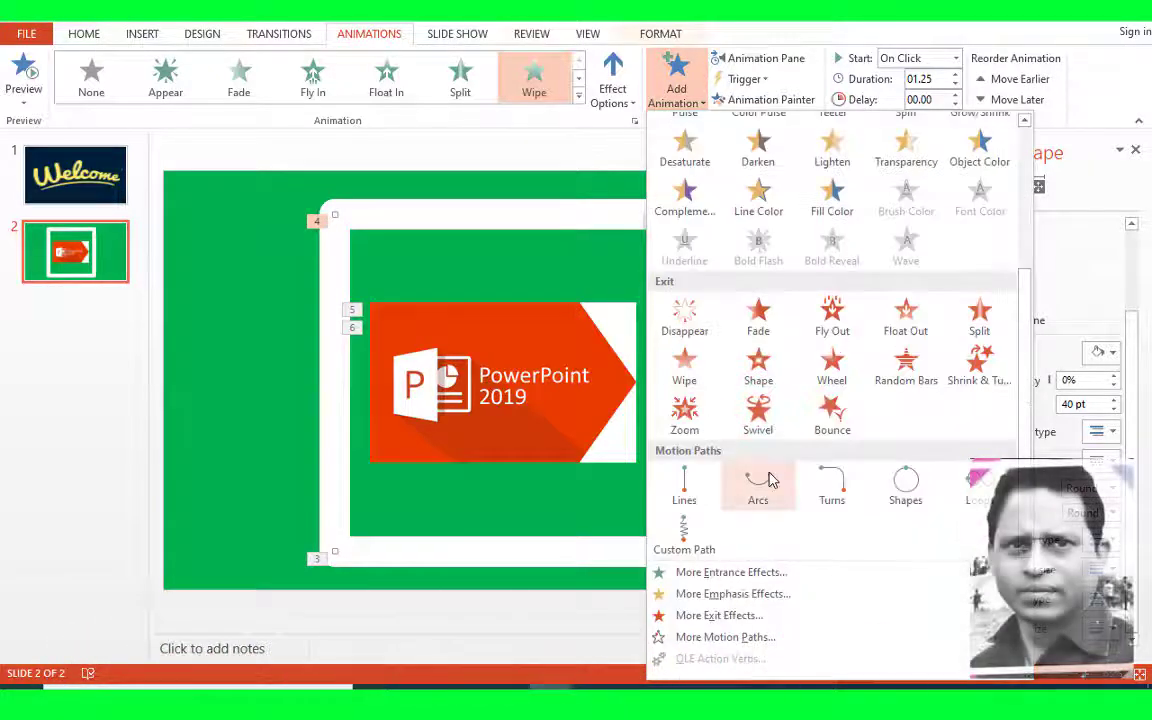
left_click(687, 372)
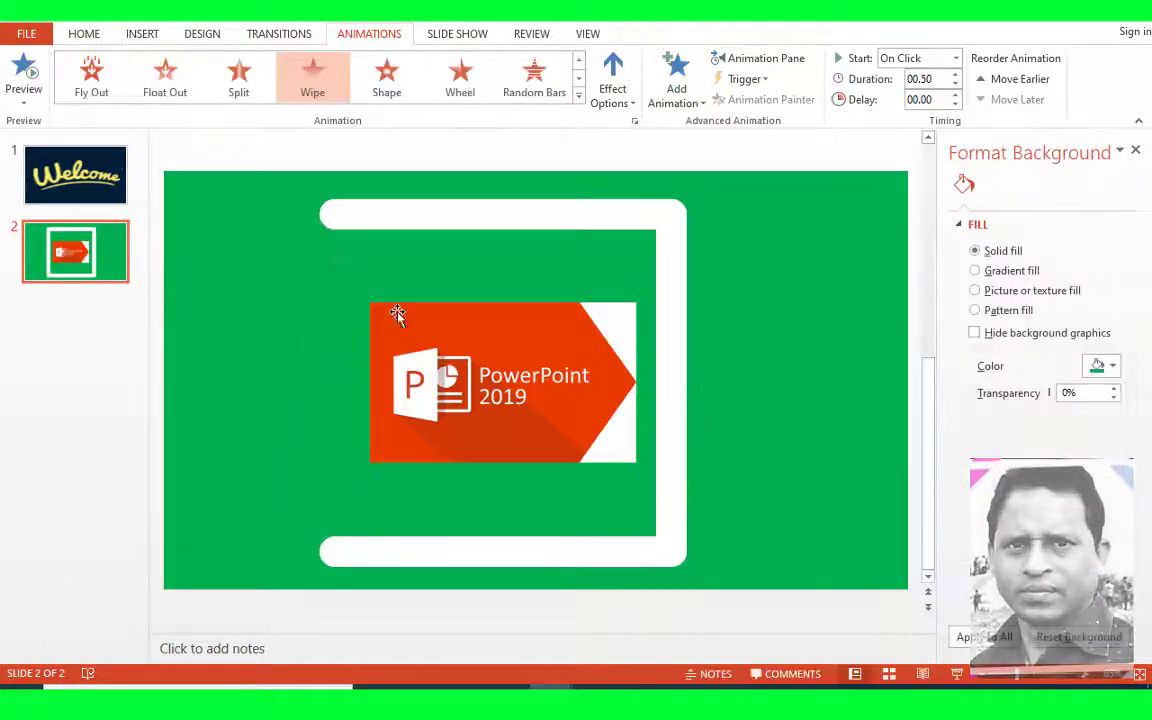
left_click(619, 100)
left_click(645, 268)
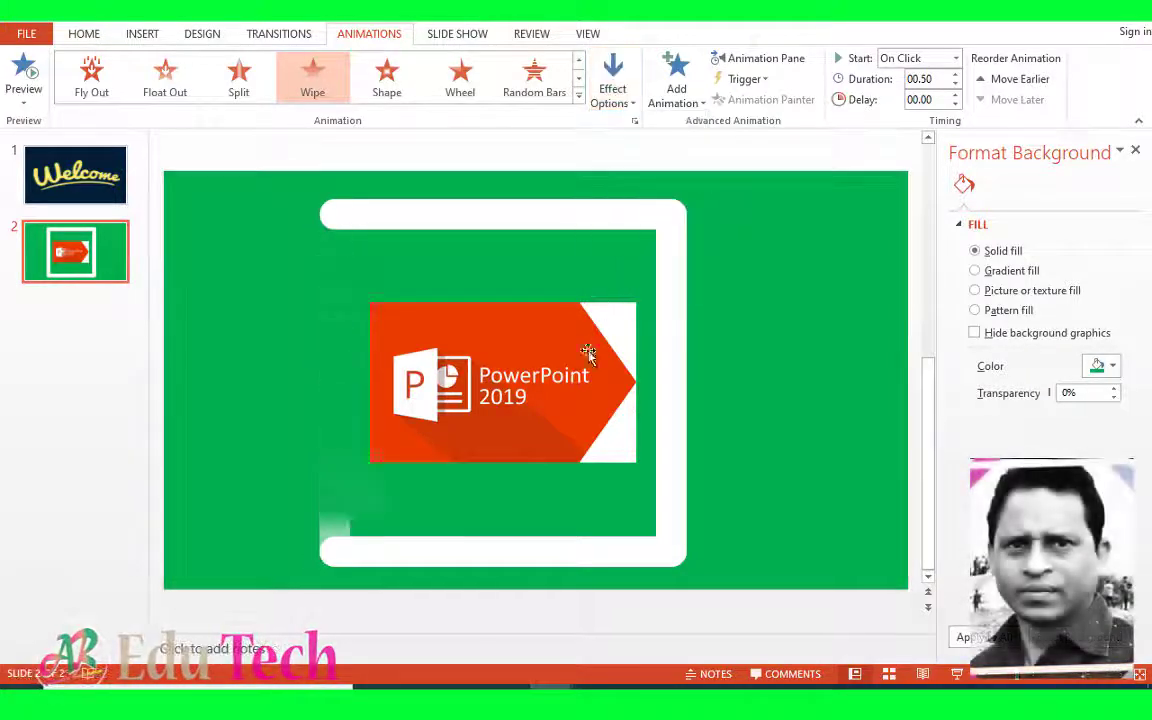
Give another frame line a Wipe exit effect running From Left
left_click(497, 555)
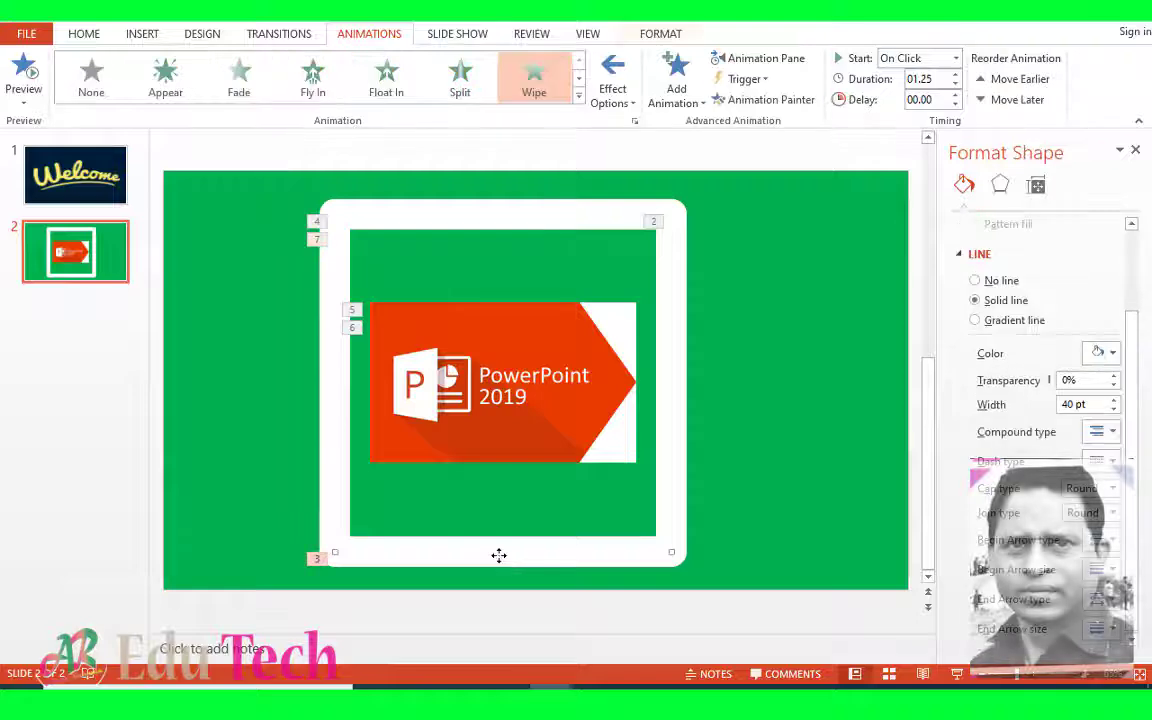
left_click(686, 106)
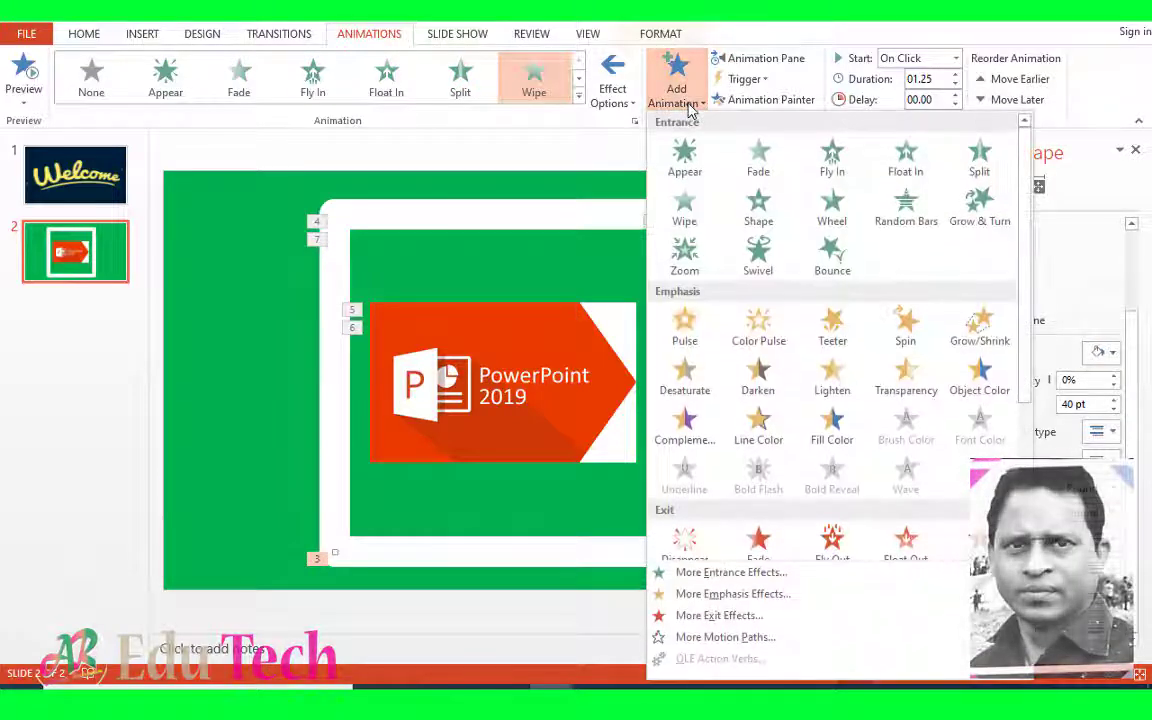
scroll(700, 400, "down", 3)
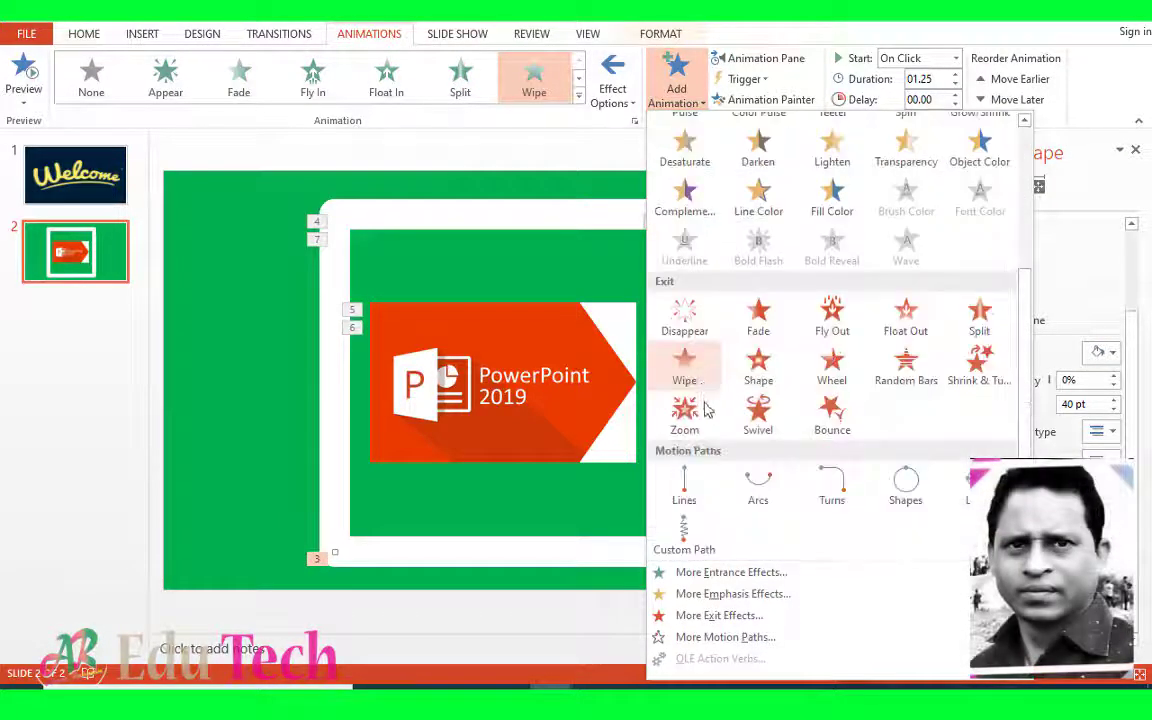
left_click(686, 368)
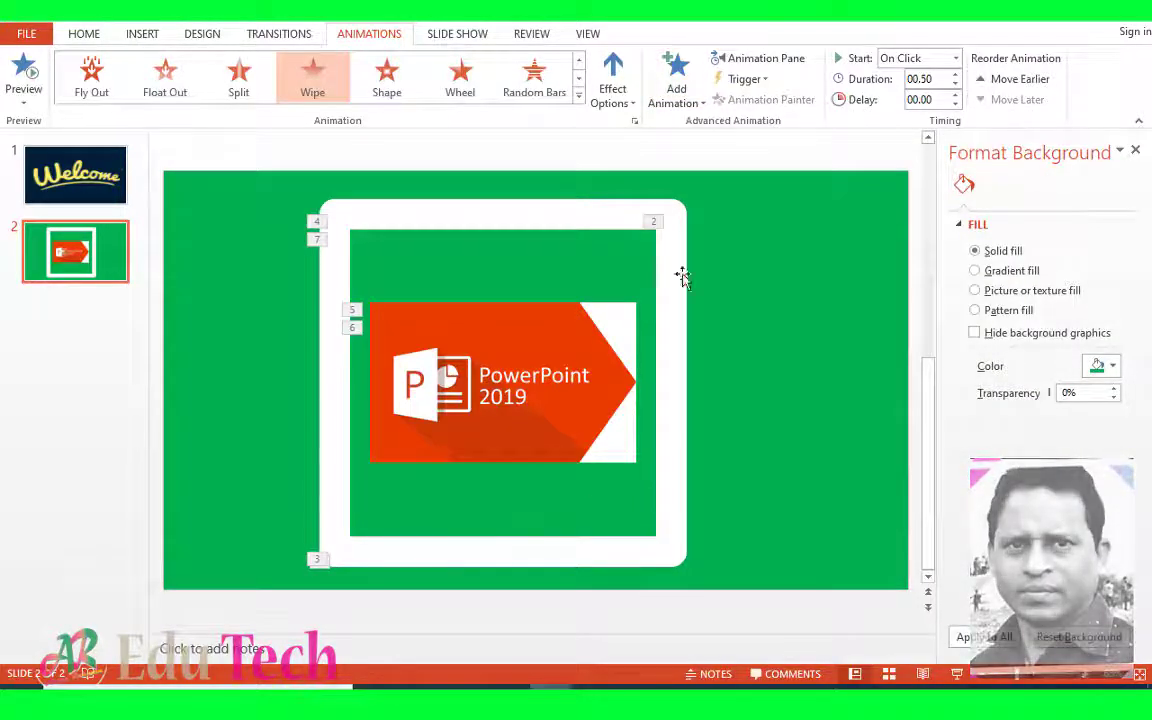
left_click(615, 98)
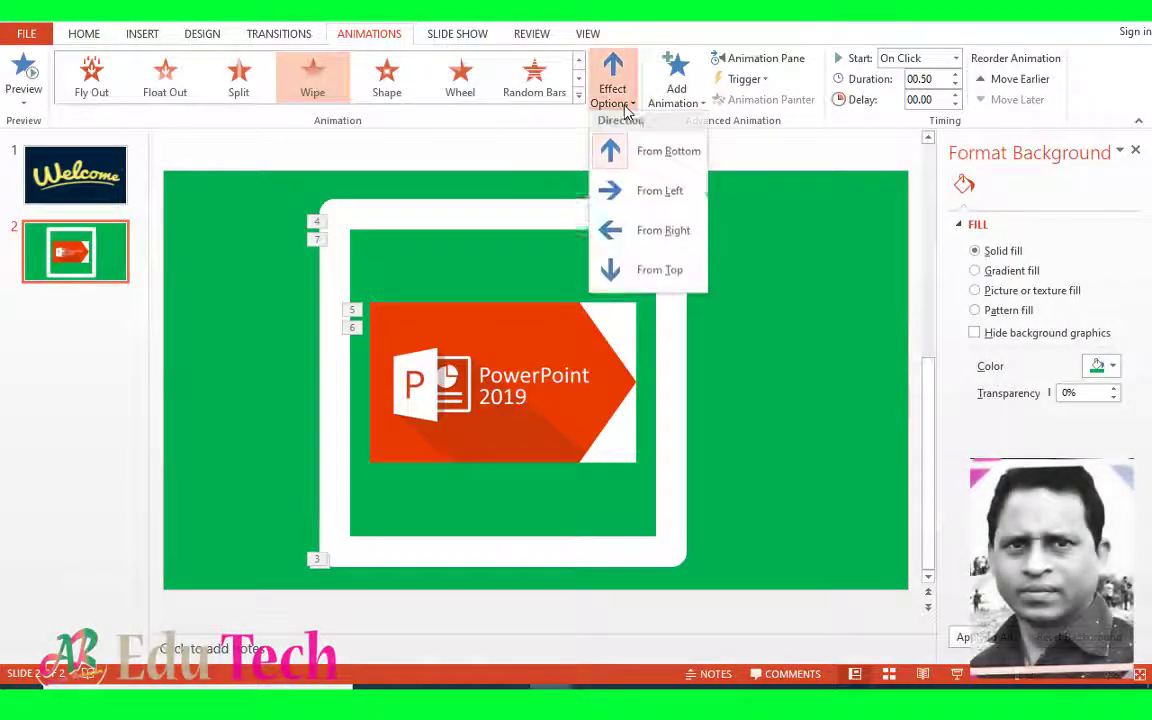
left_click(640, 198)
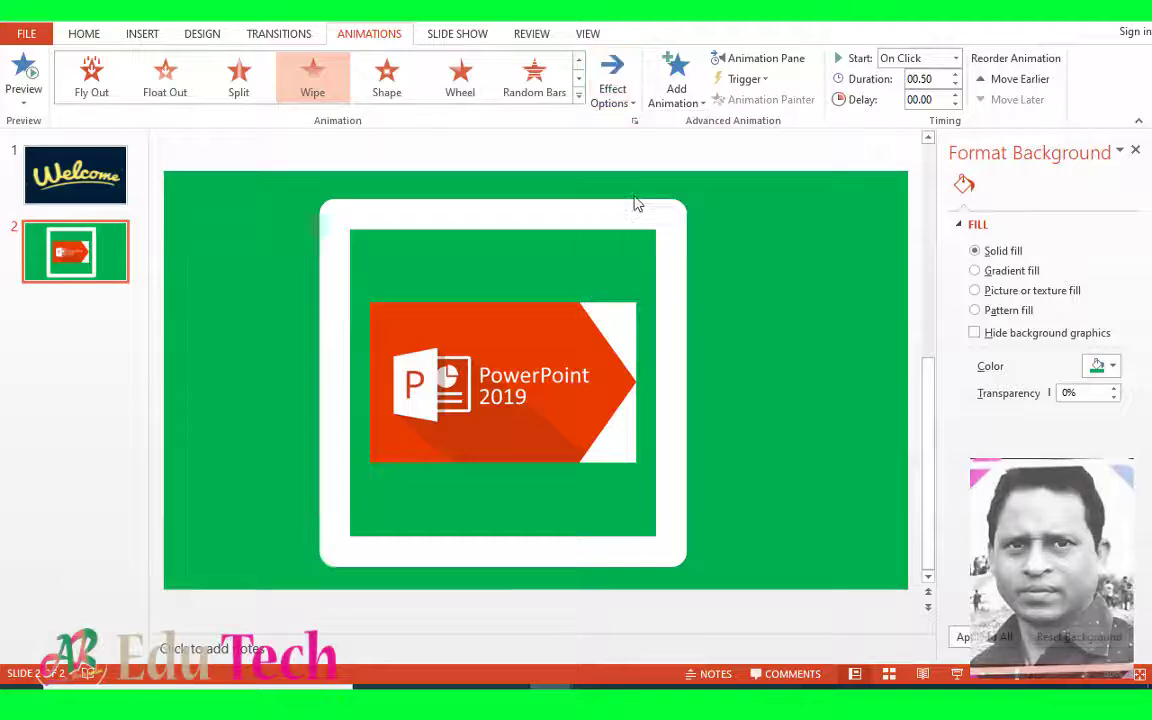
Add a Wipe exit effect to the next frame line
left_click(676, 376)
left_click(675, 78)
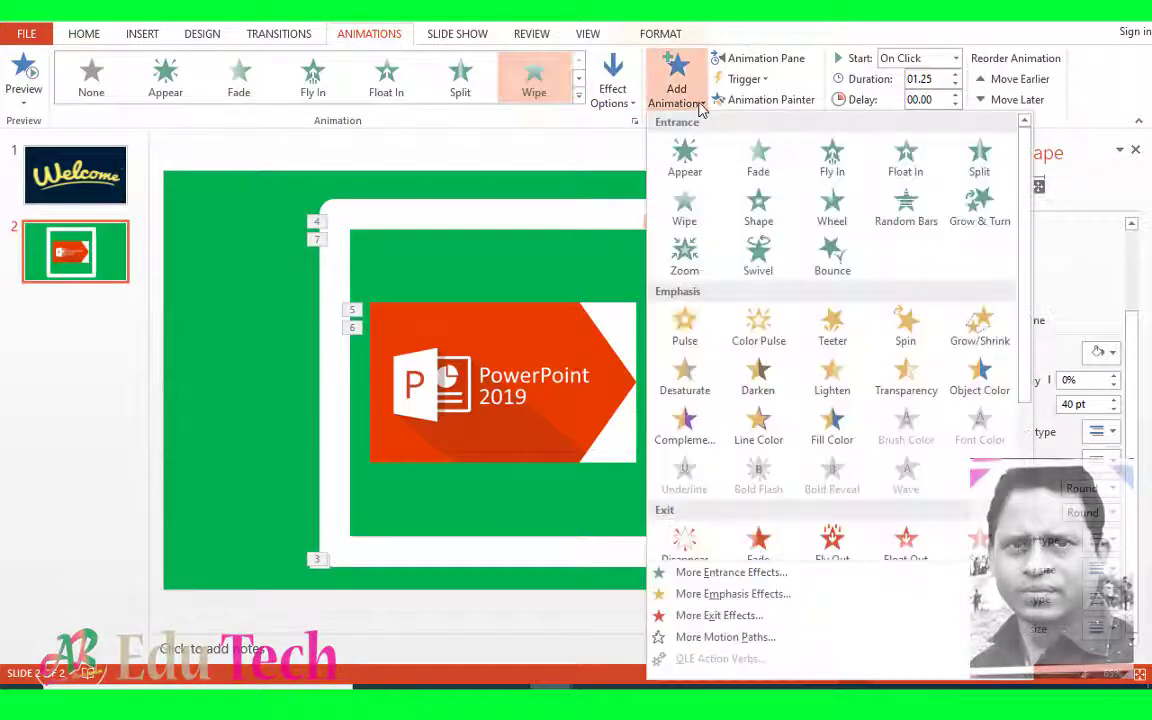
scroll(756, 420, "down", 3)
left_click(689, 372)
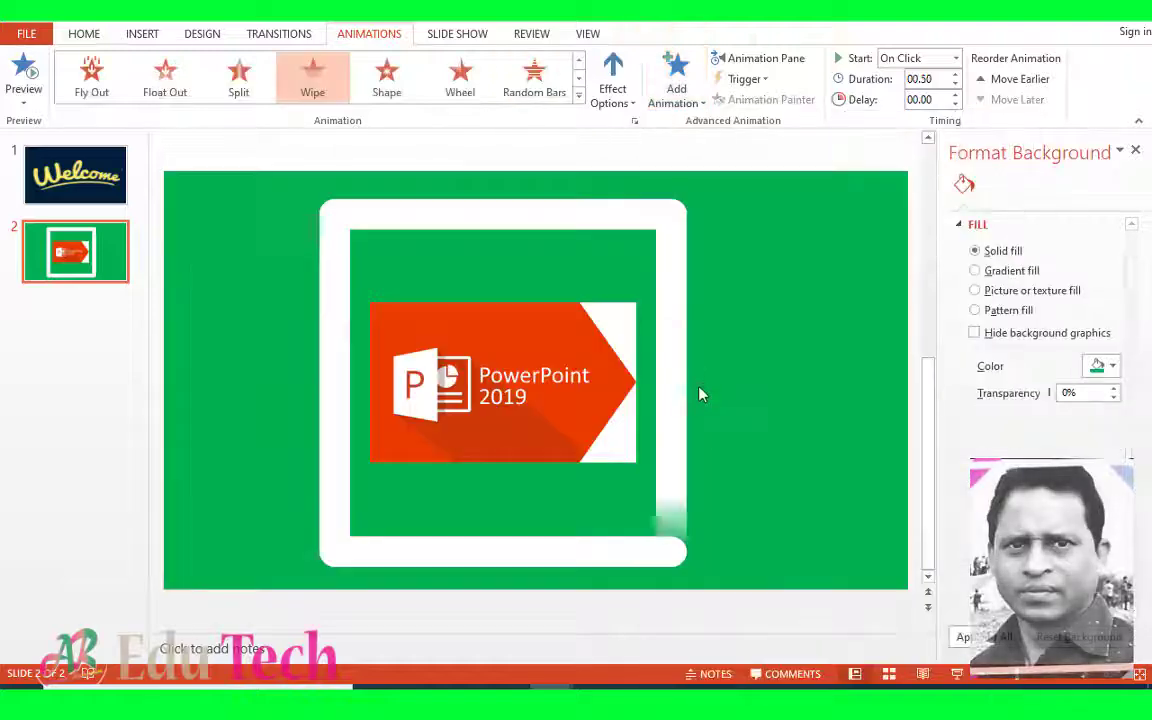
Give the frame's top line a Wipe exit effect and set its direction
left_click(570, 210)
left_click(688, 105)
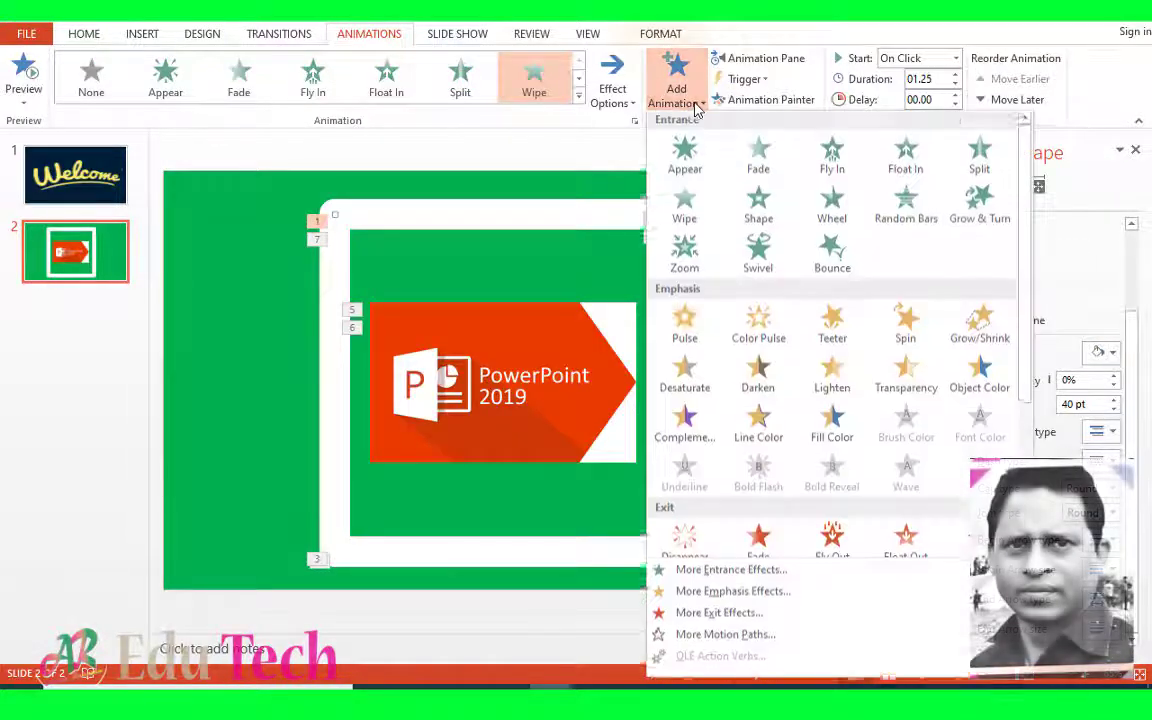
scroll(690, 300, "down", 3)
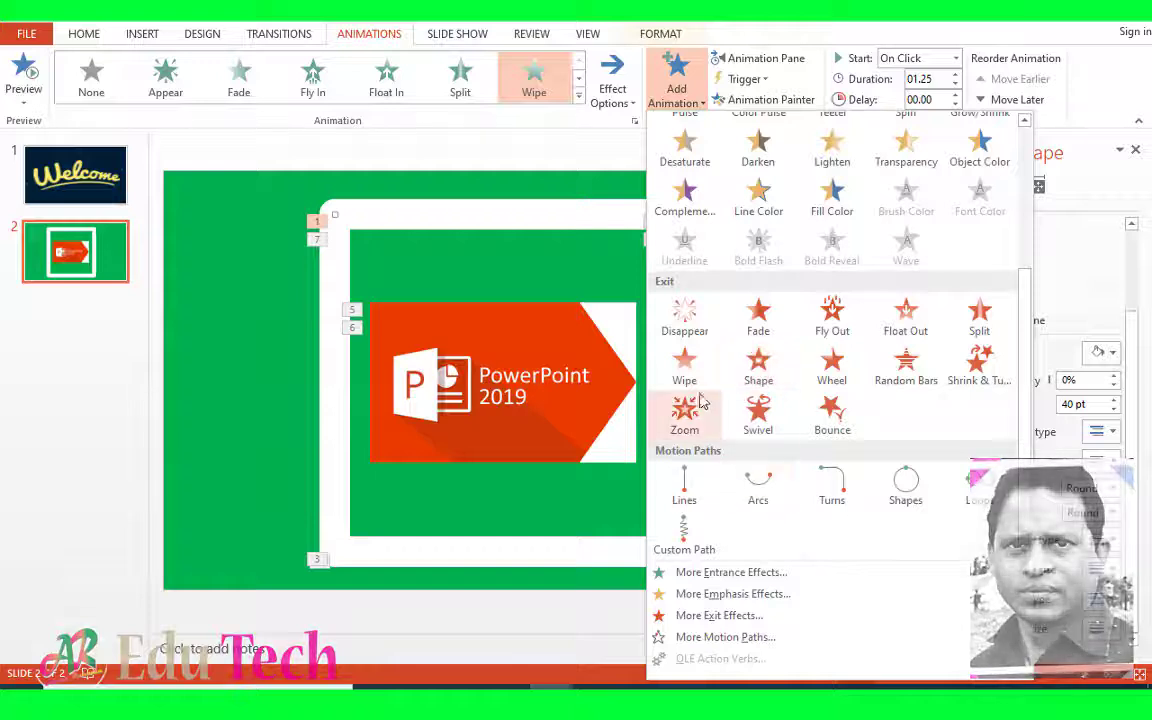
left_click(684, 362)
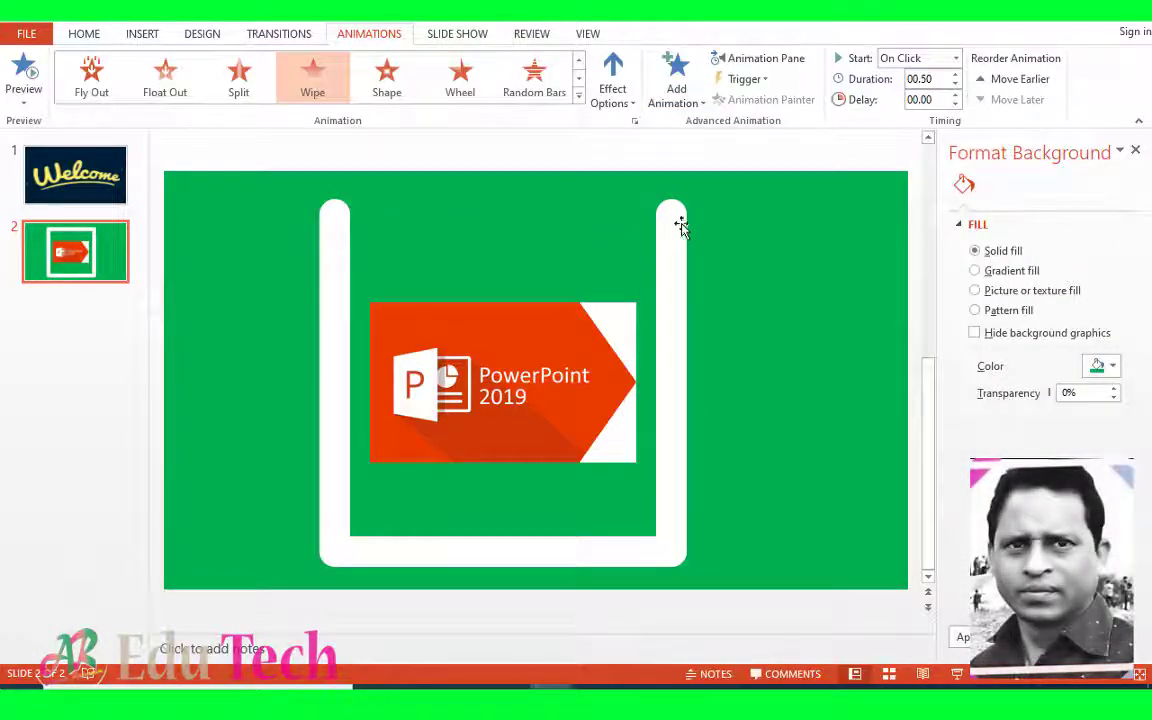
left_click(630, 104)
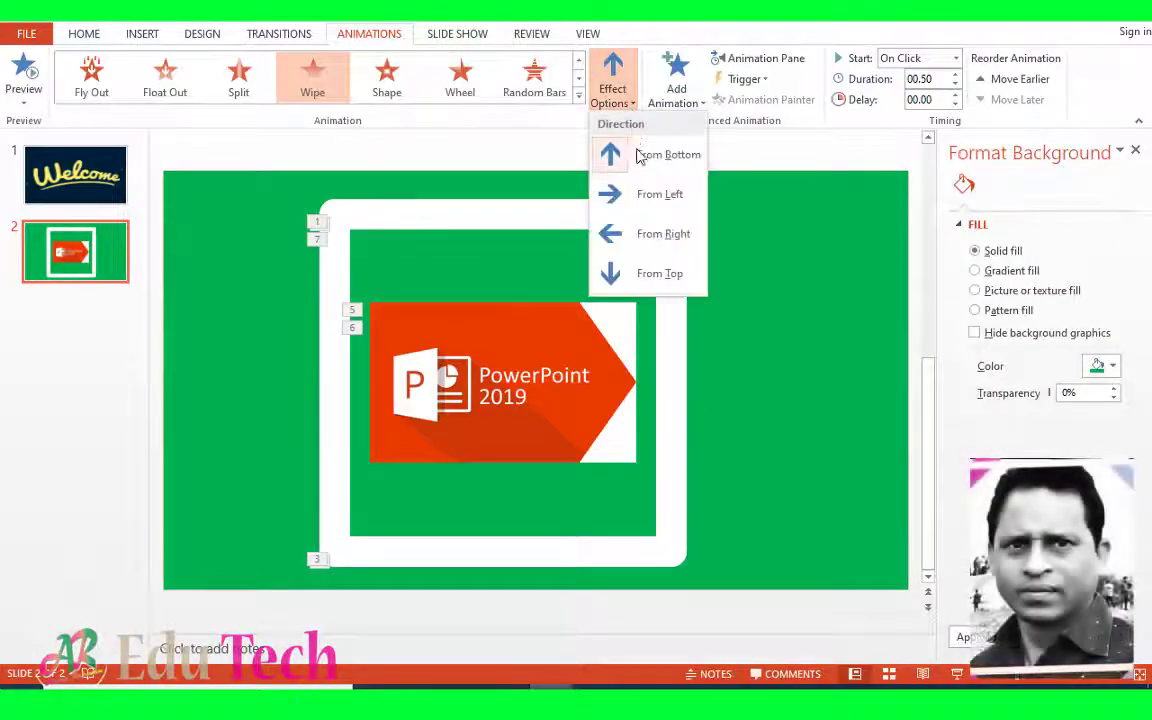
left_click(648, 192)
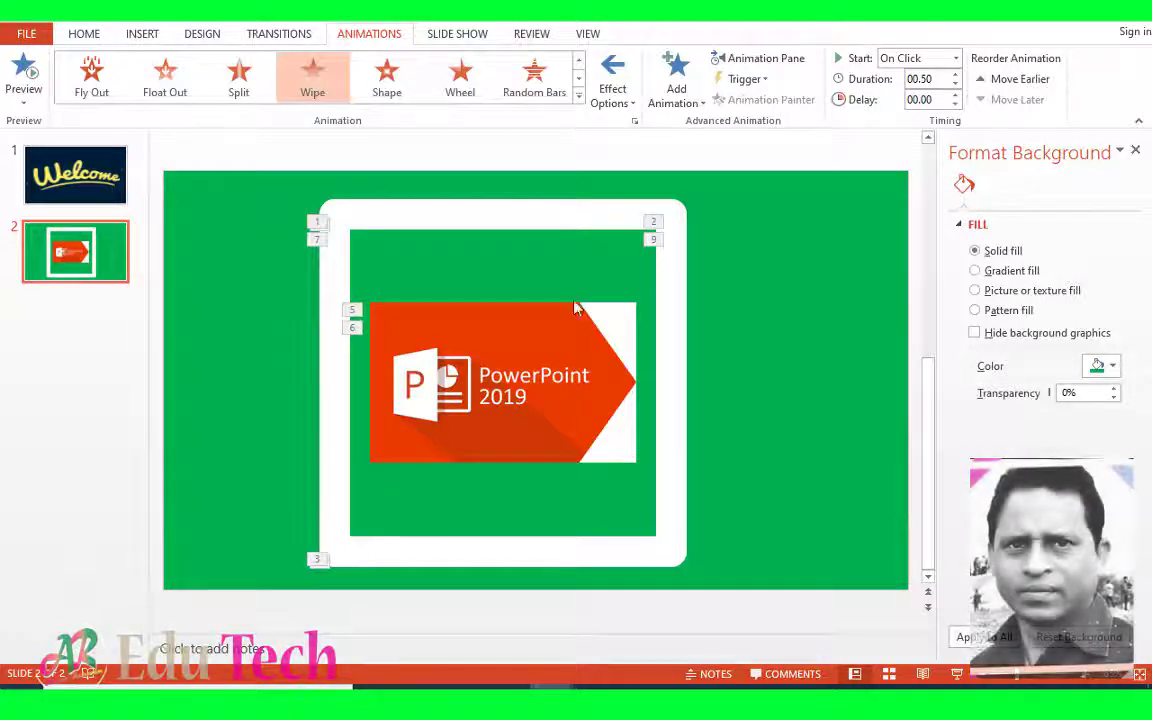
Select the frame's right line to review its animations
left_click(338, 362)
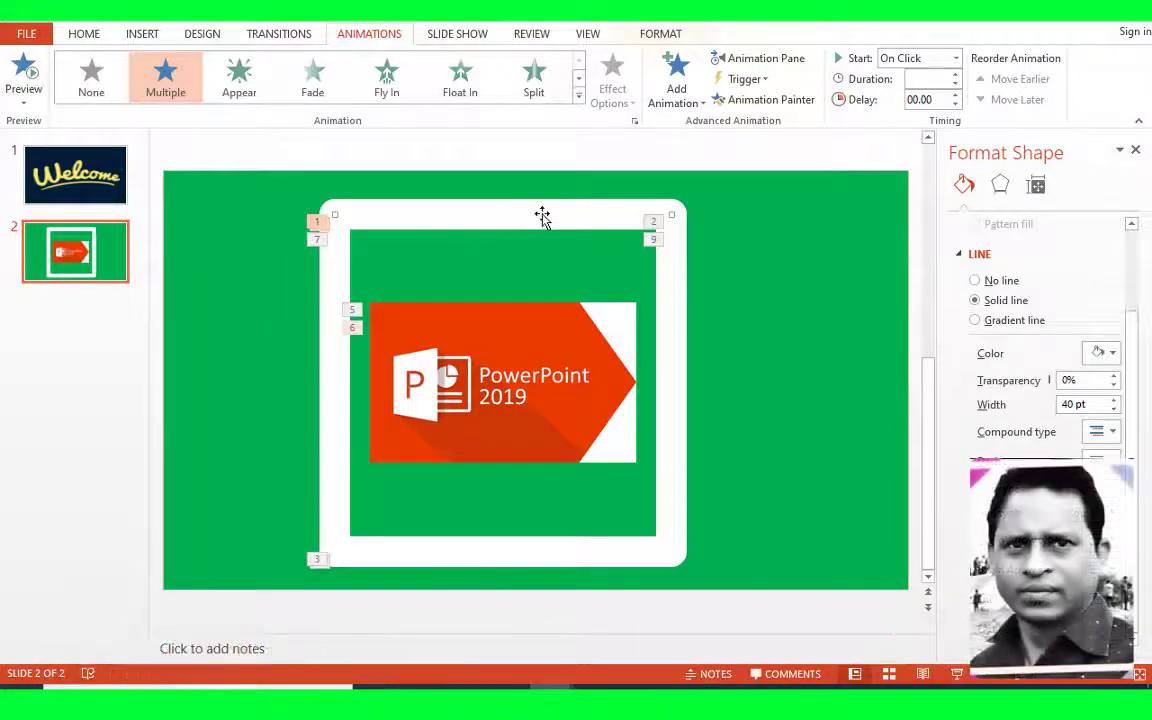
left_click(806, 347)
left_click(670, 361)
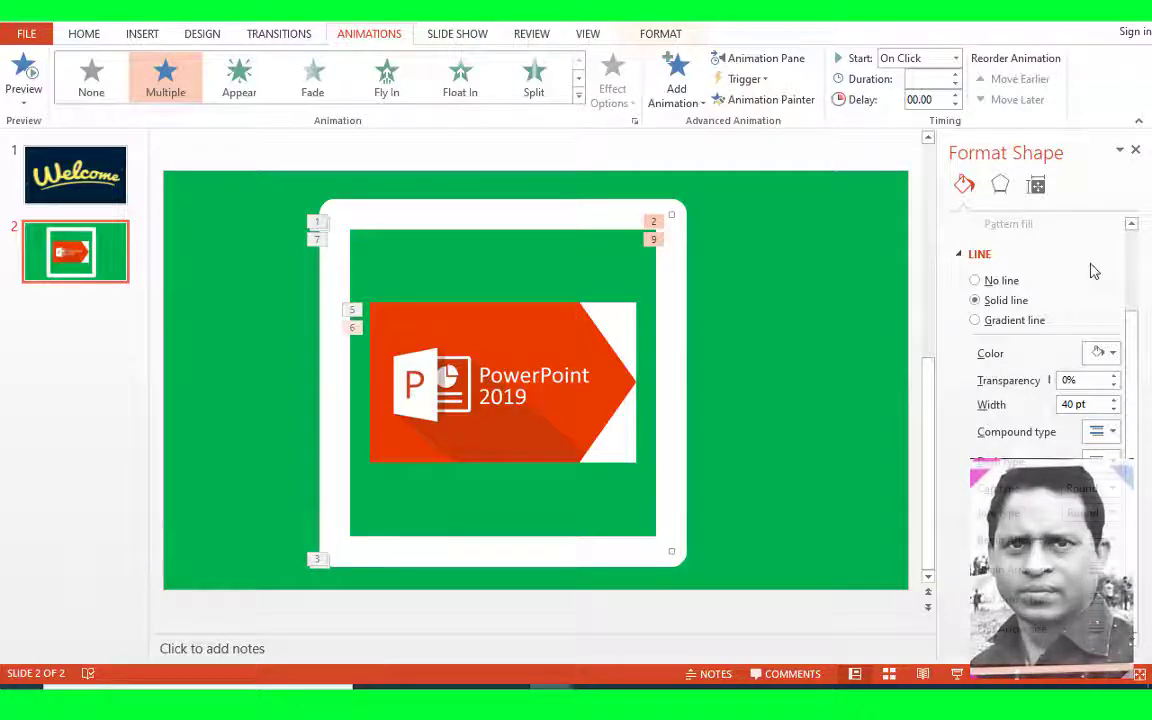
In the Animation Pane, set the right line's entrance wipe (animation 2) to last 2 seconds
left_click(760, 58)
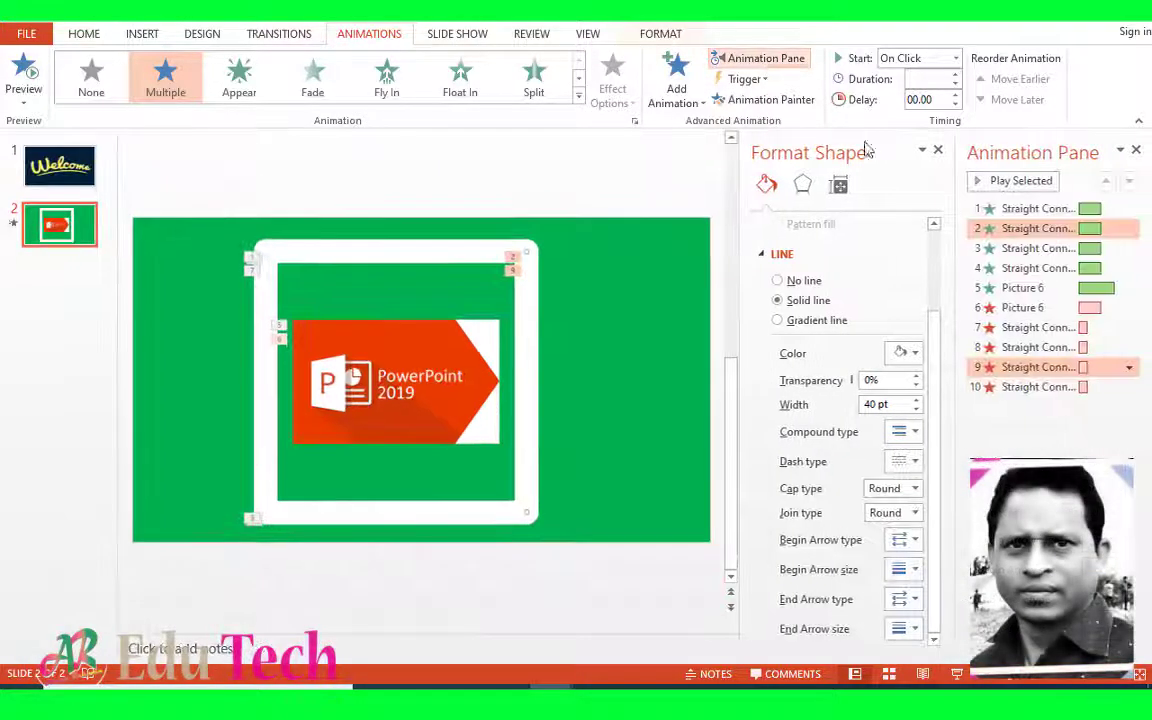
left_click(381, 255)
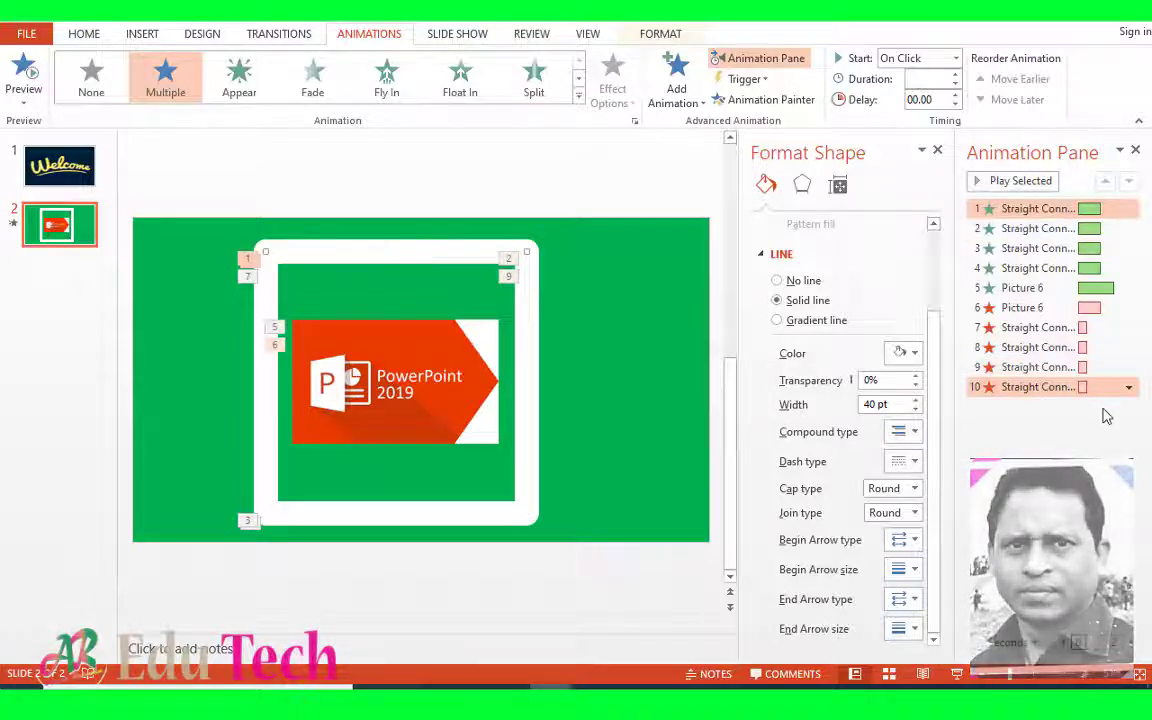
left_click(526, 395)
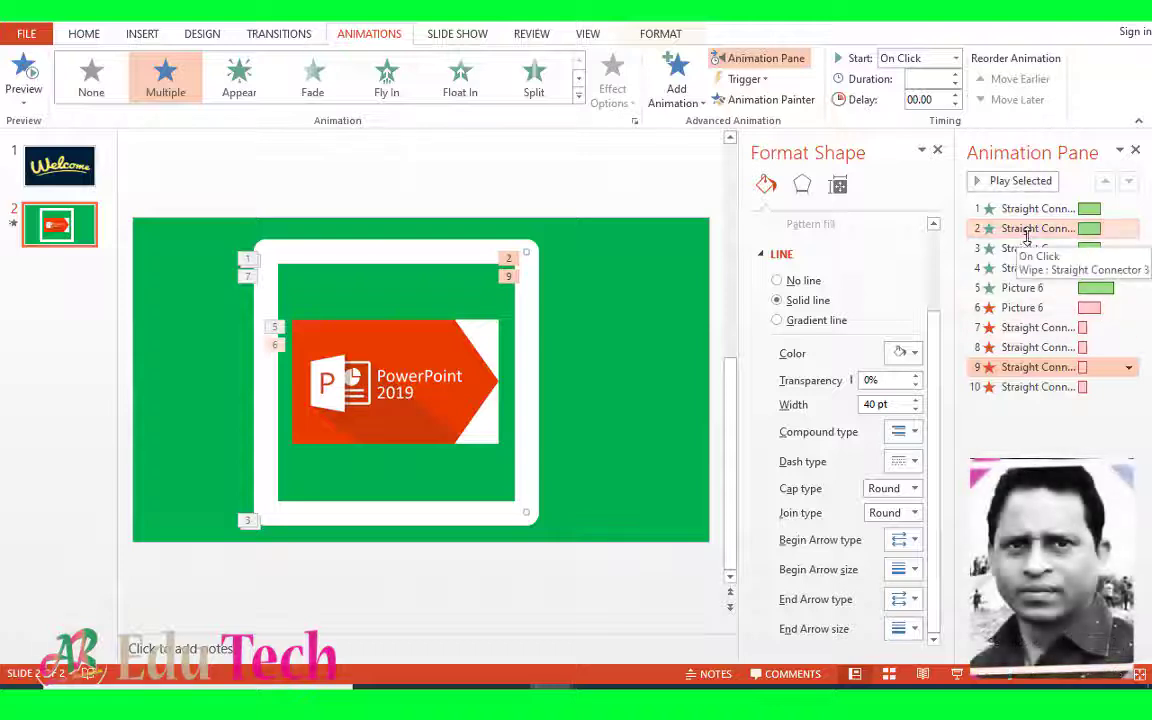
left_click(1110, 230)
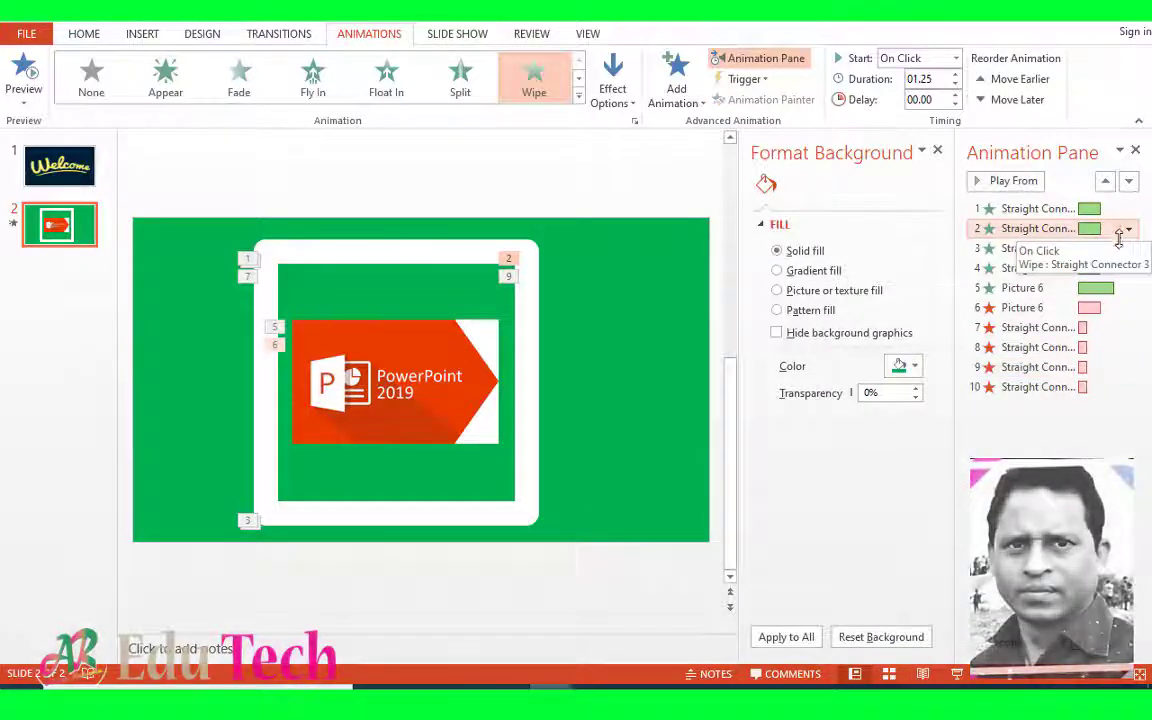
left_click(1128, 231)
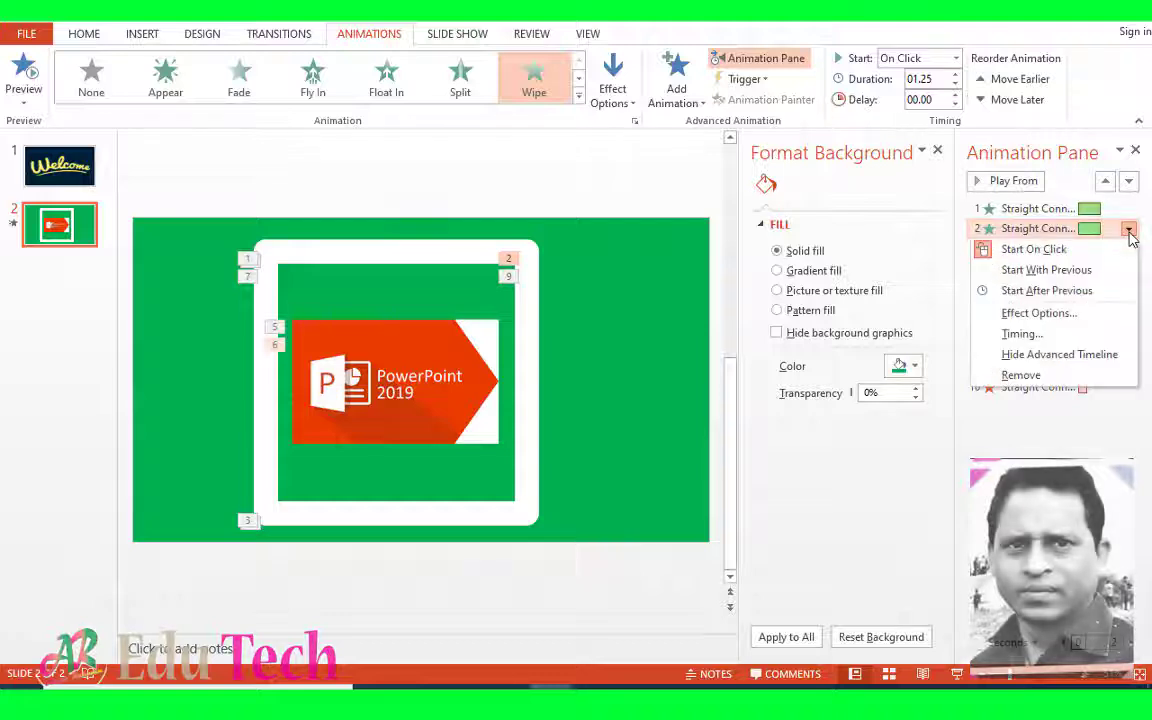
left_click(1030, 333)
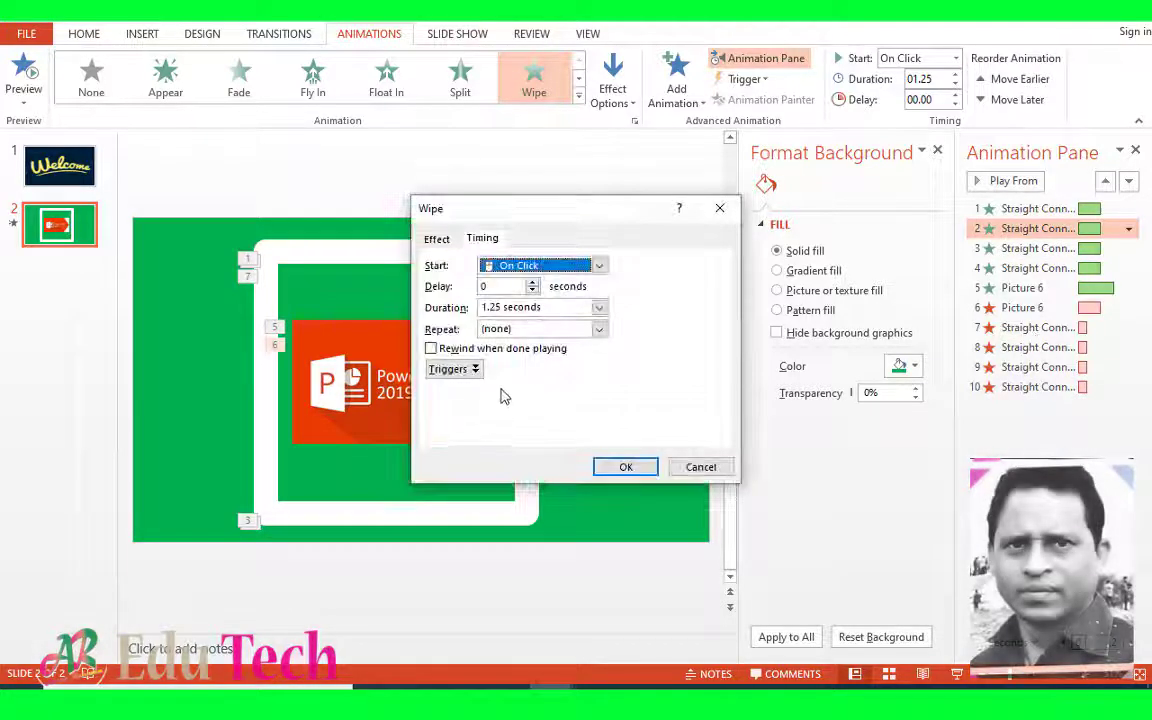
left_click(598, 310)
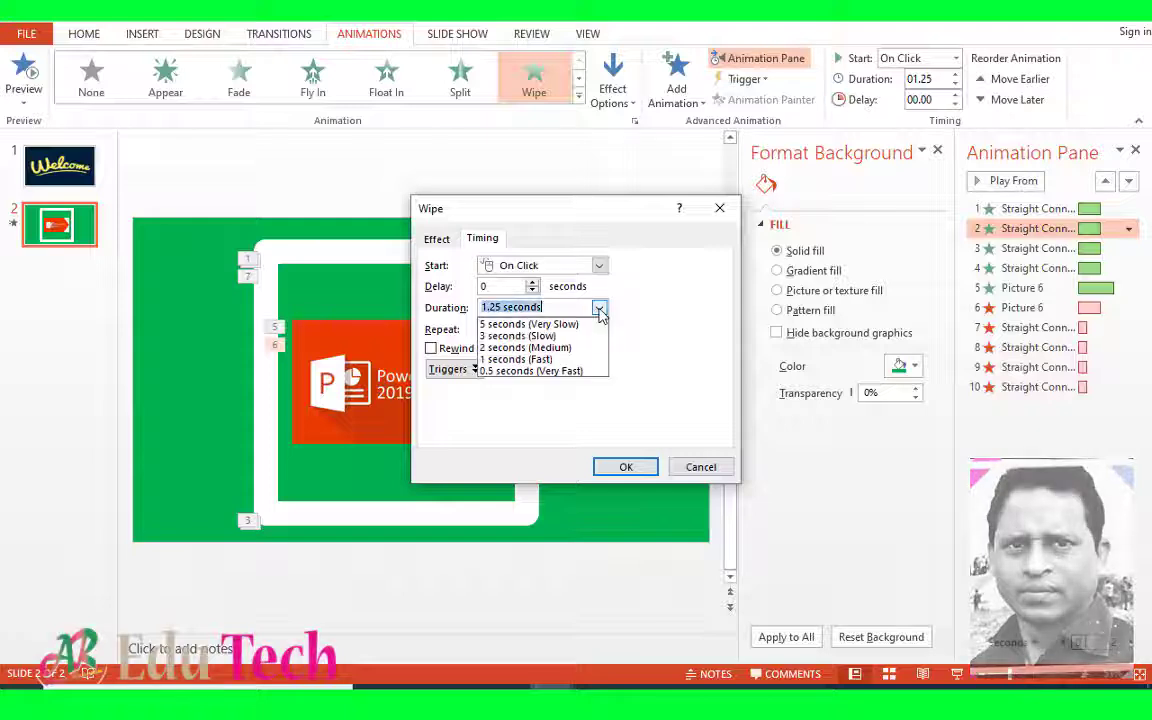
left_click(521, 349)
left_click(630, 470)
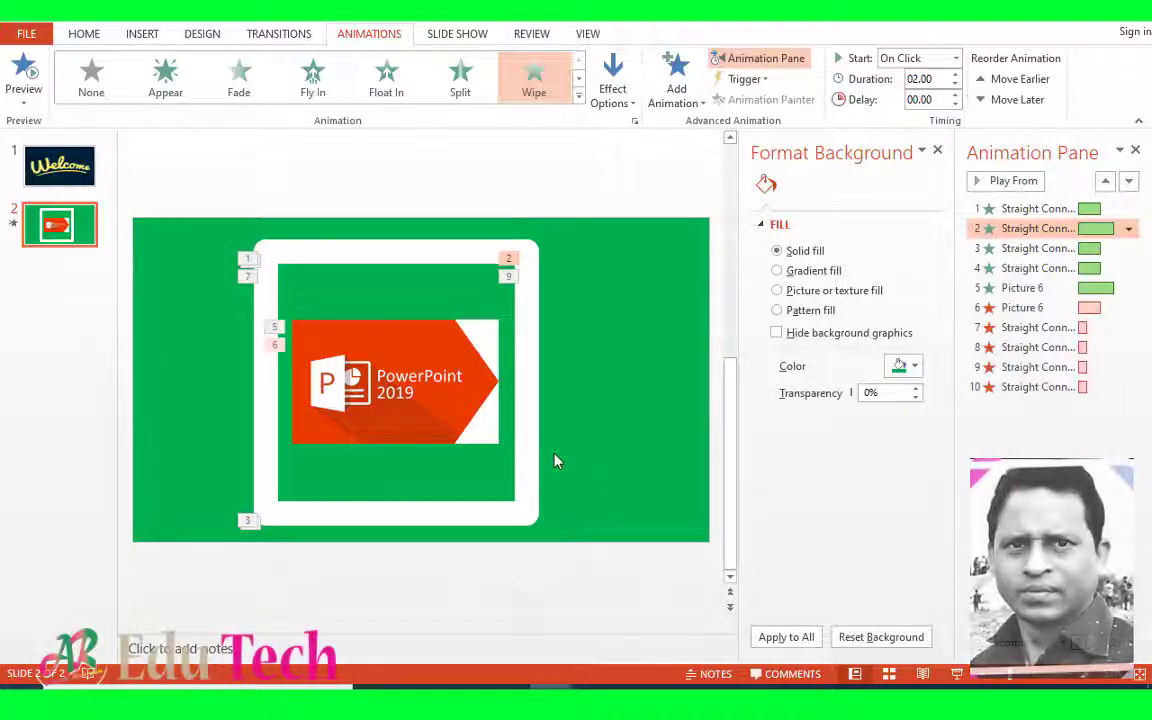
Set the exit wipe (animation 9) duration to 2 seconds, then close both side panes
left_click(533, 399)
left_click(1128, 369)
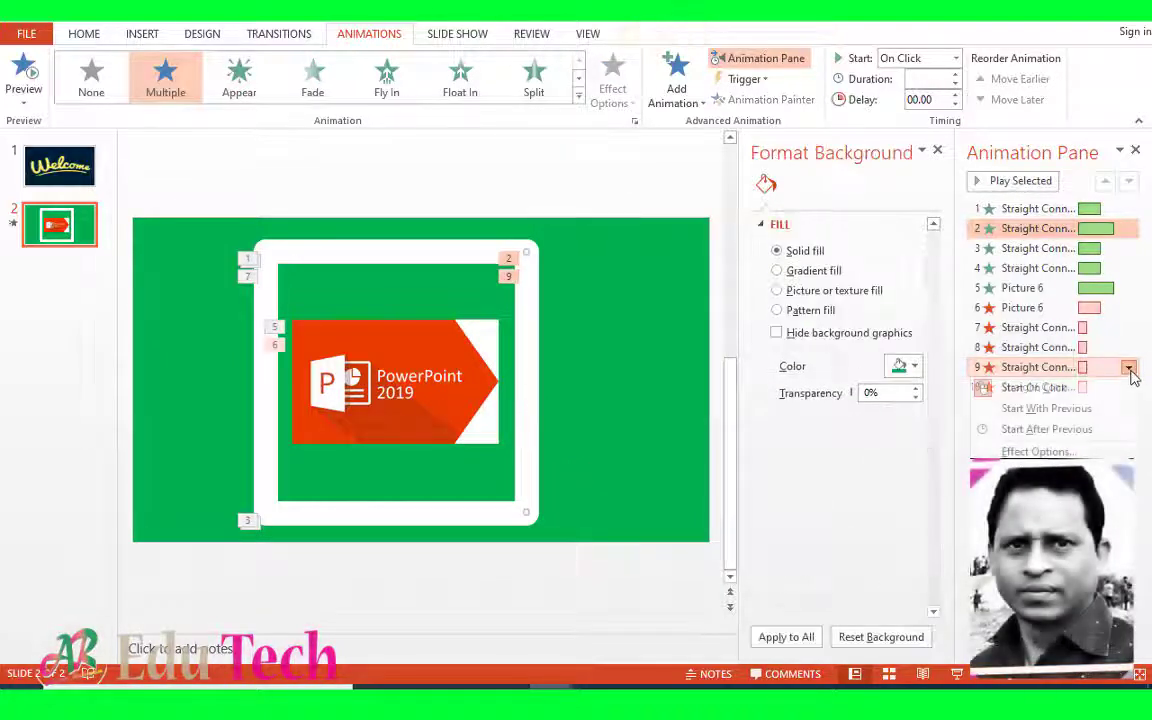
left_click(1036, 451)
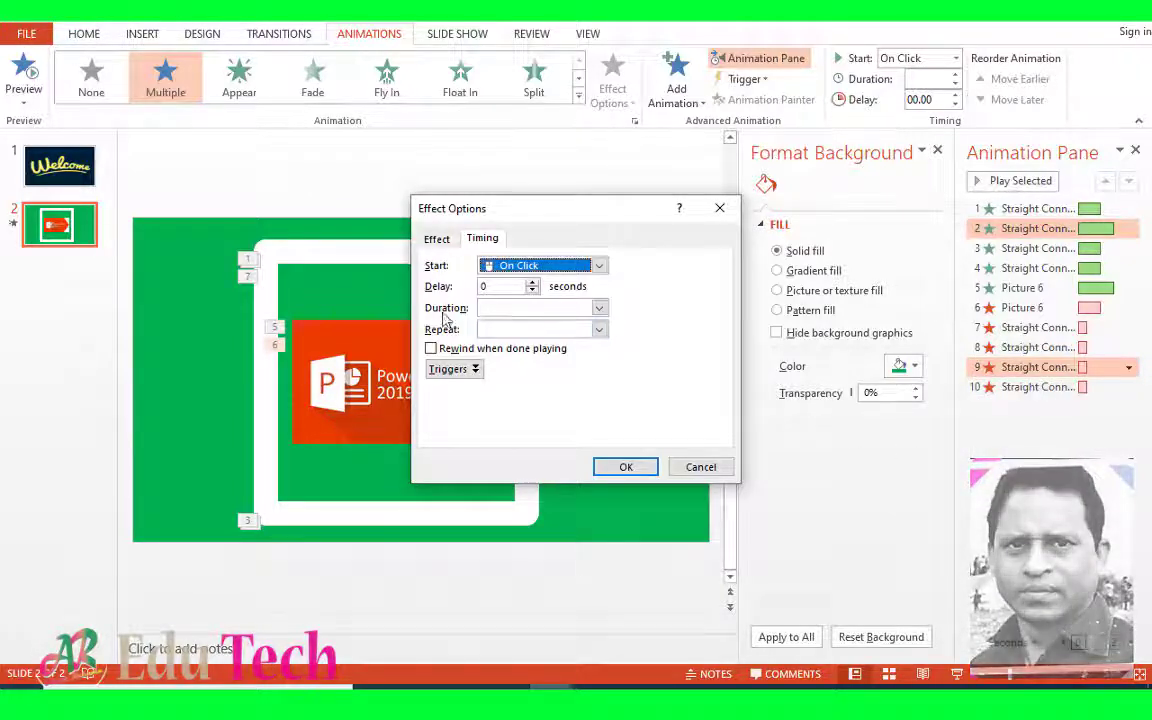
left_click(599, 309)
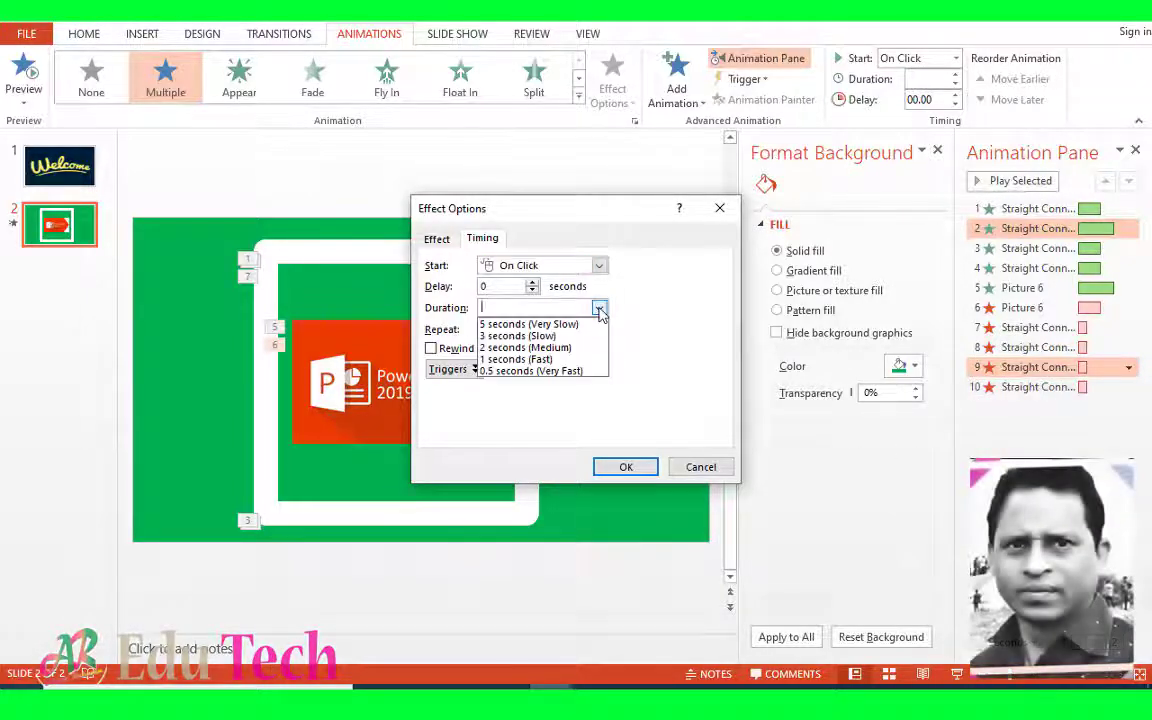
left_click(525, 347)
left_click(627, 467)
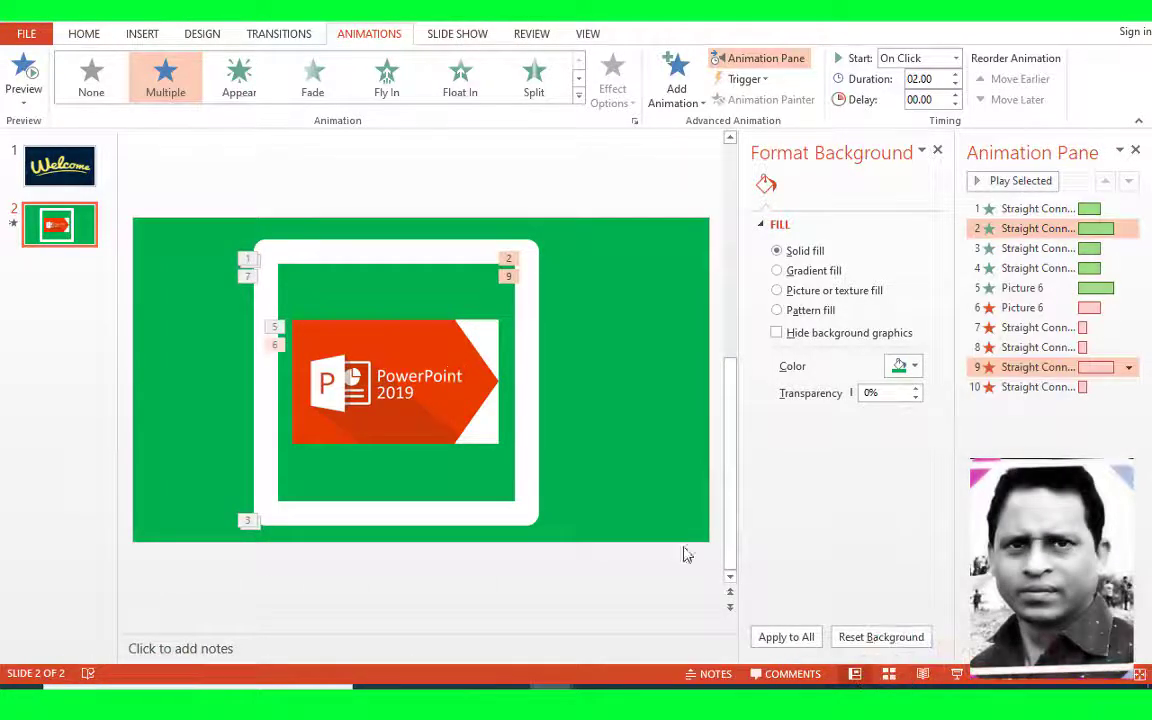
left_click(937, 150)
left_click(1135, 150)
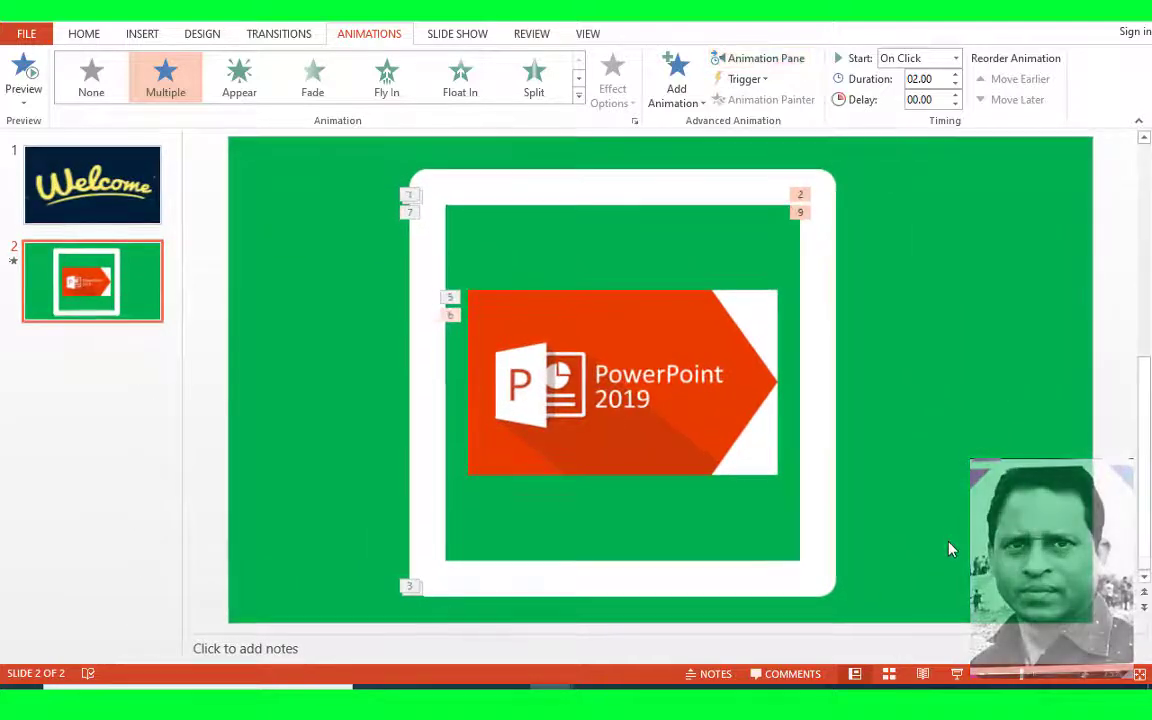
left_click(958, 675)
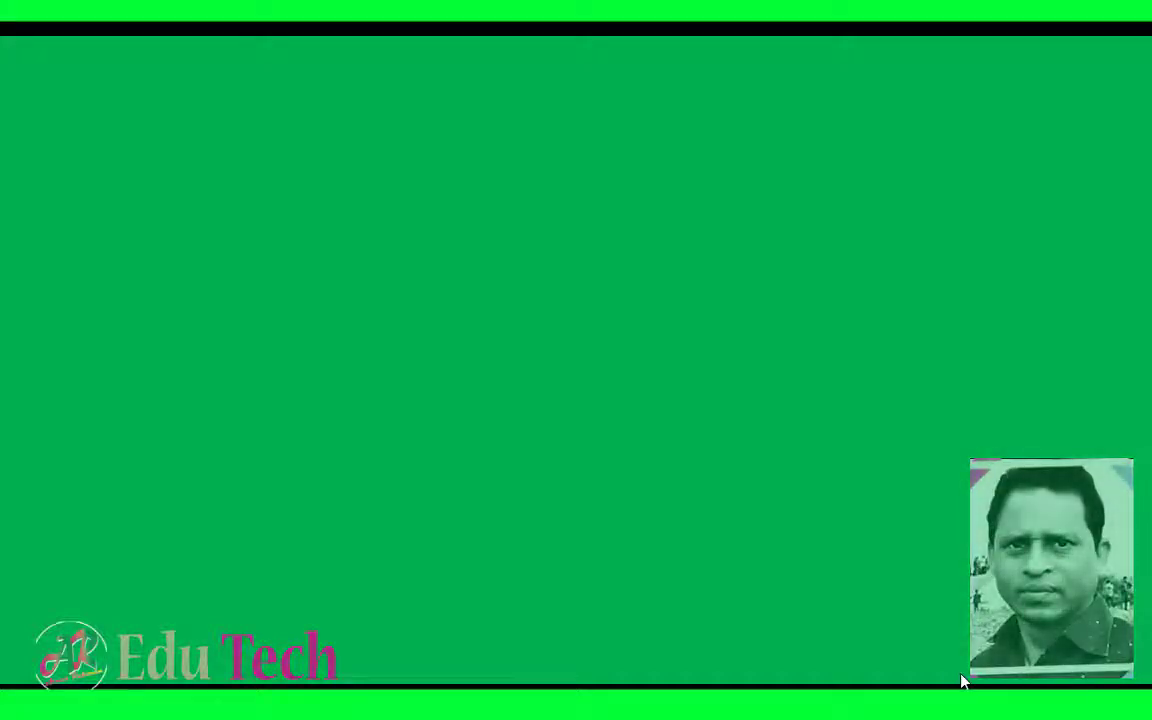
left_click(962, 681)
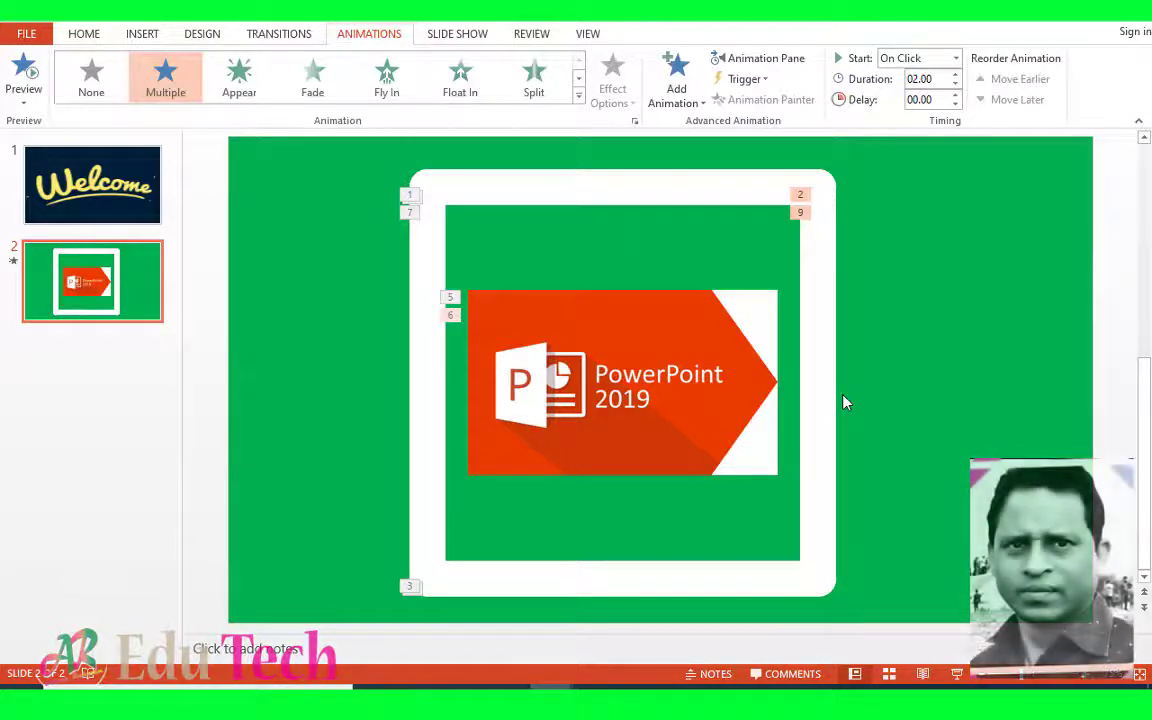
Start the slide show from slide 2 with the status-bar Slide Show button
left_click(956, 680)
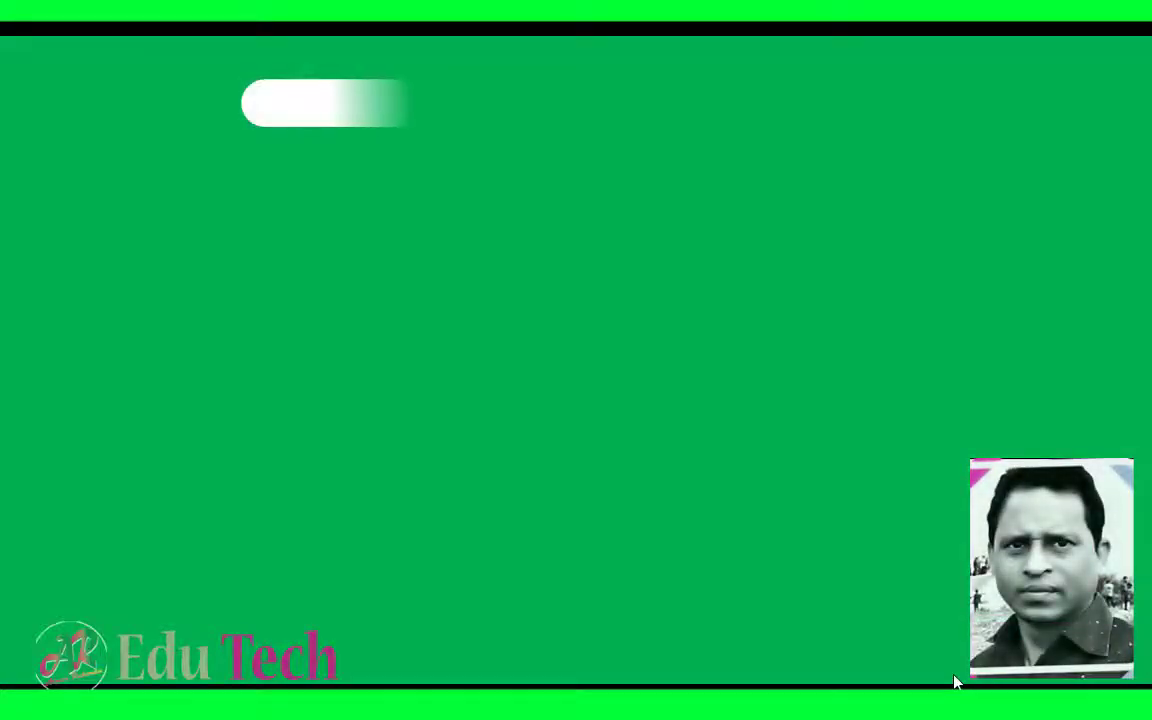